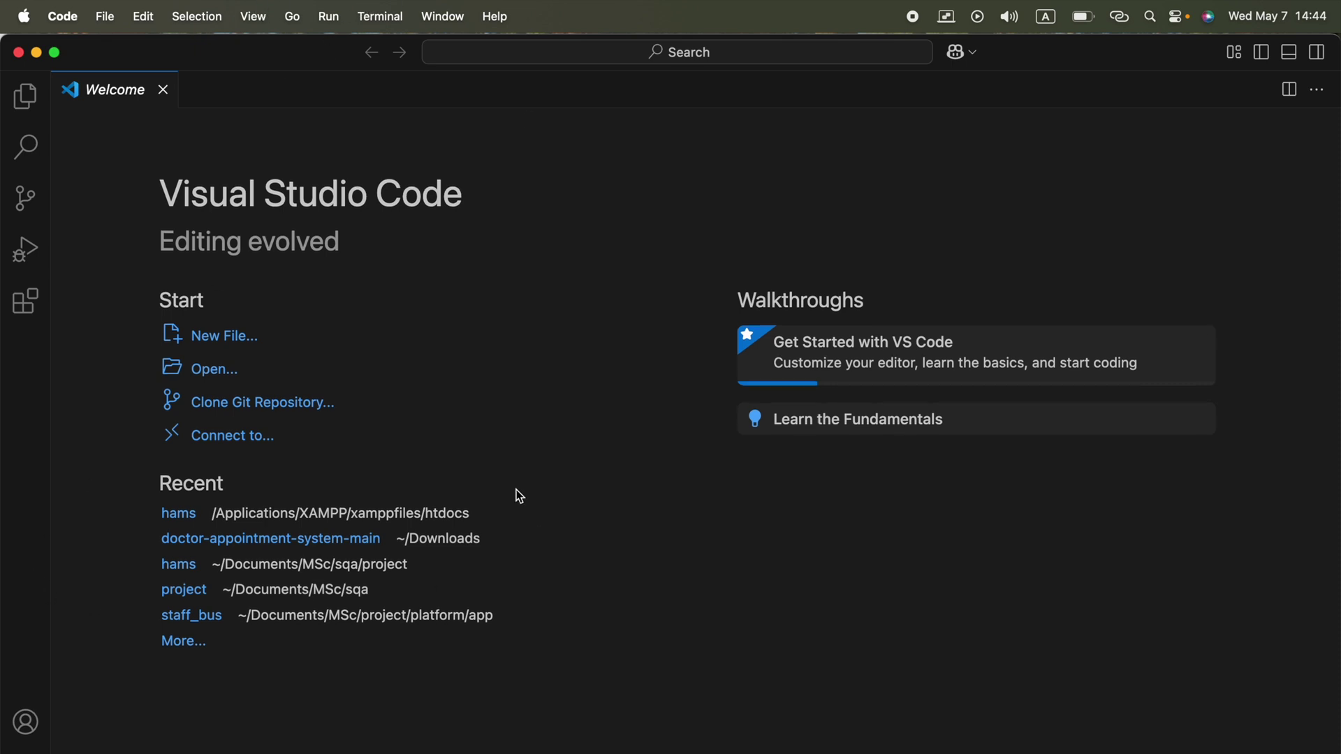
Open a new terminal panel in Visual Studio Code from the Terminal menu
left_click(362, 7)
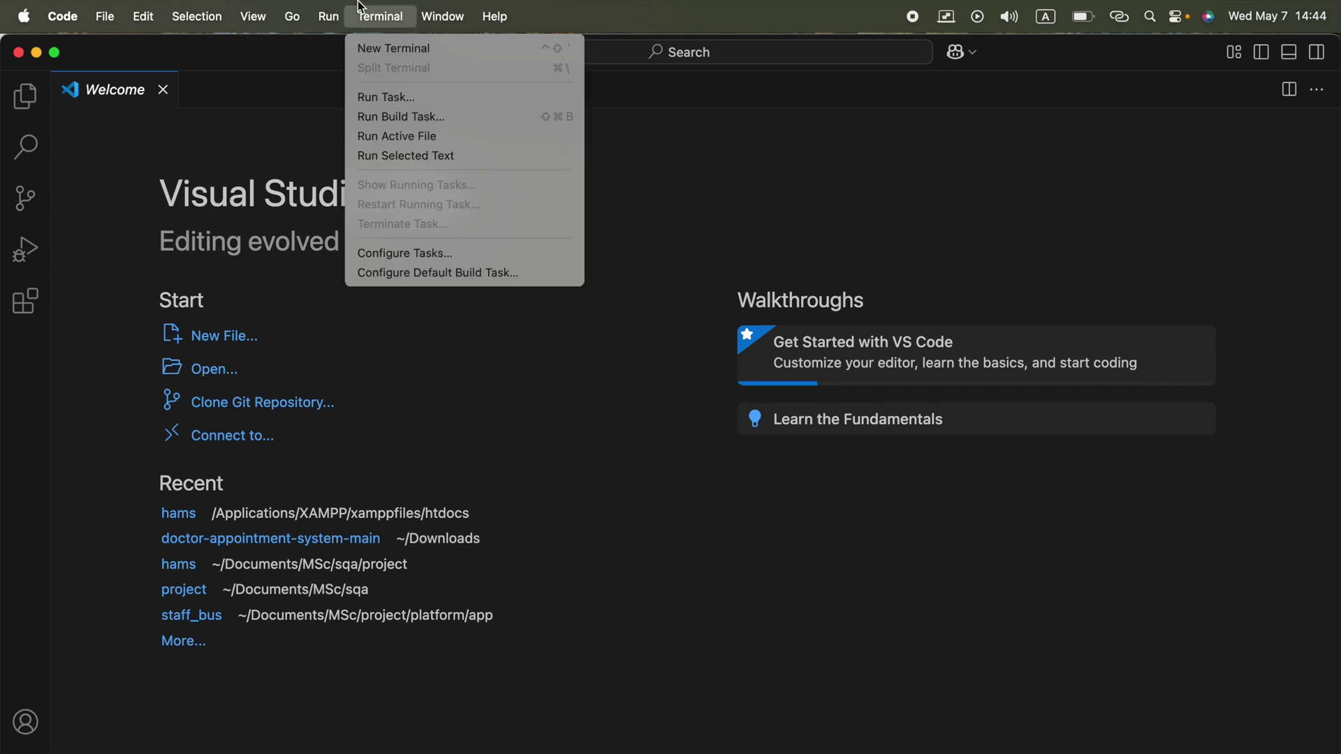
left_click(399, 49)
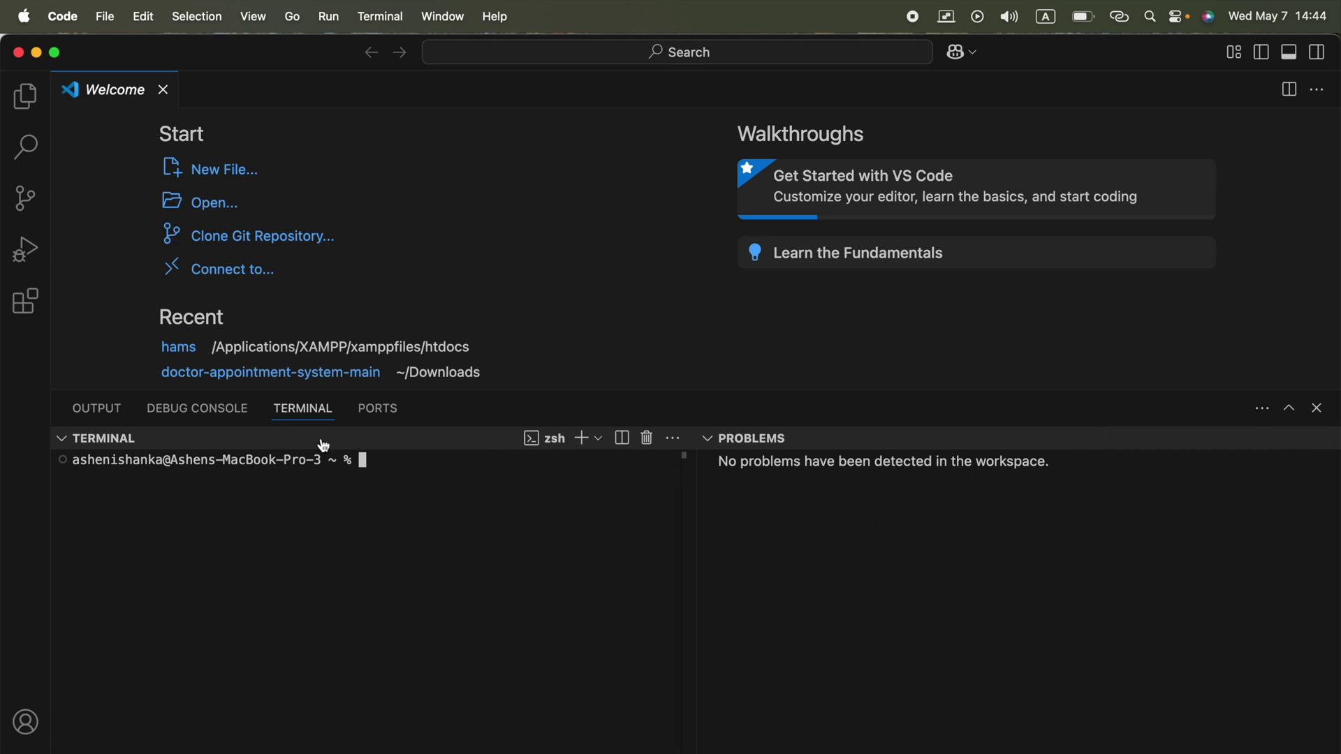
left_click_drag(383, 473, 6, 473)
Move the terminal into Desktop/Projects, listing Desktop on the way, then clear the output
left_click(354, 533)
type("cd")
key("Caps_Lock")
type("Desktop")
key("Return")
type("ls")
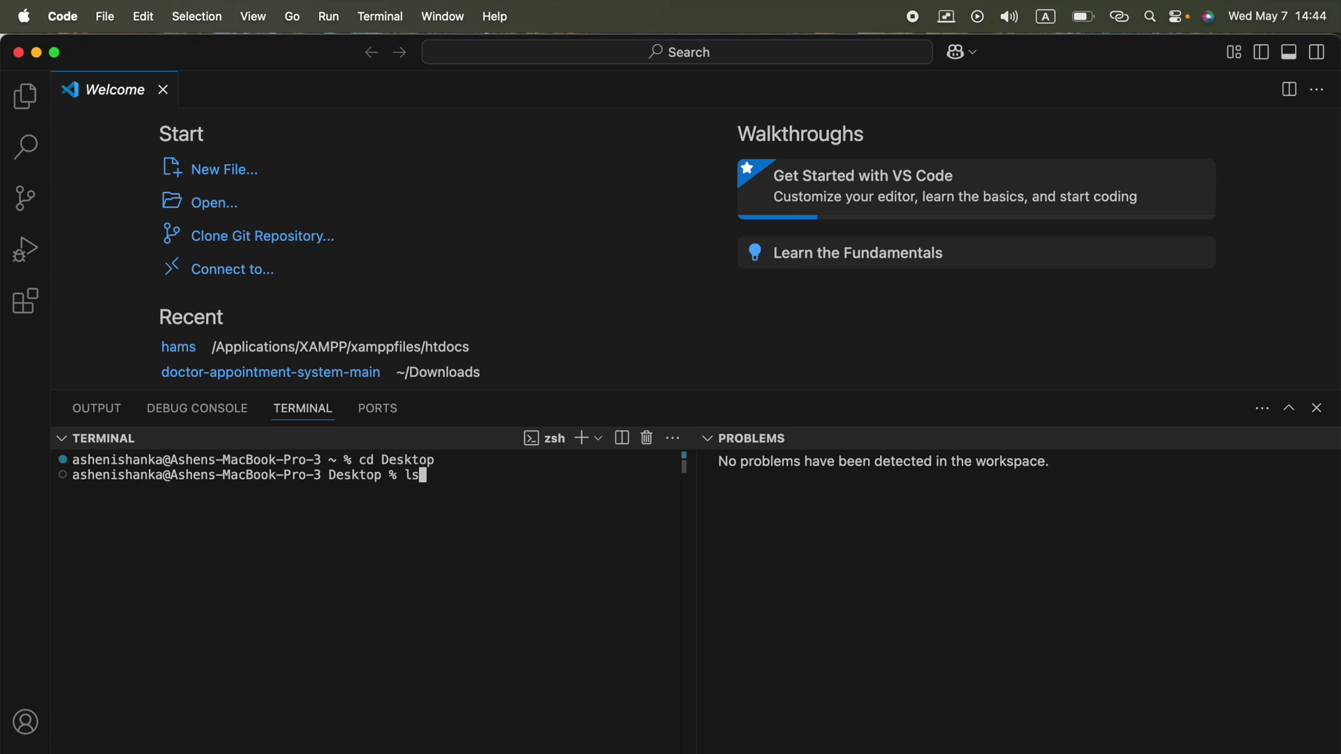
key("Return")
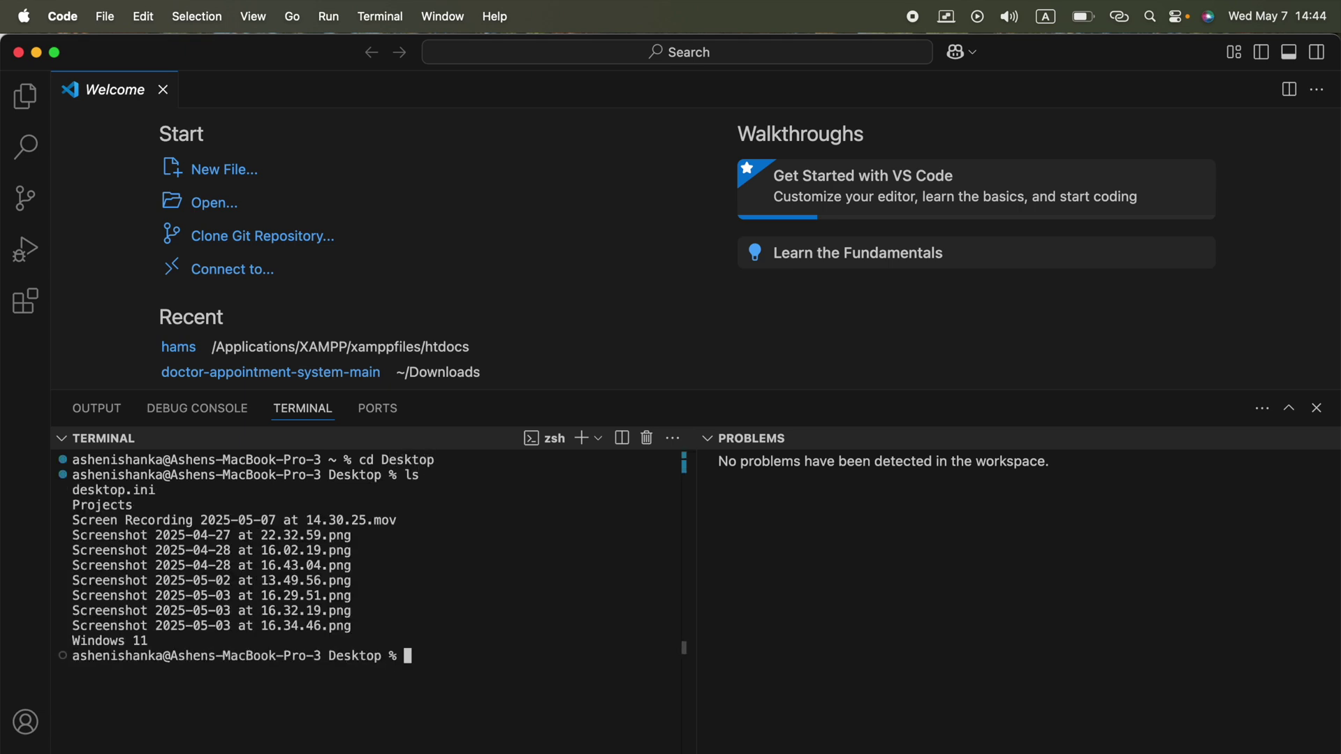
type("cd Projects")
key("Return")
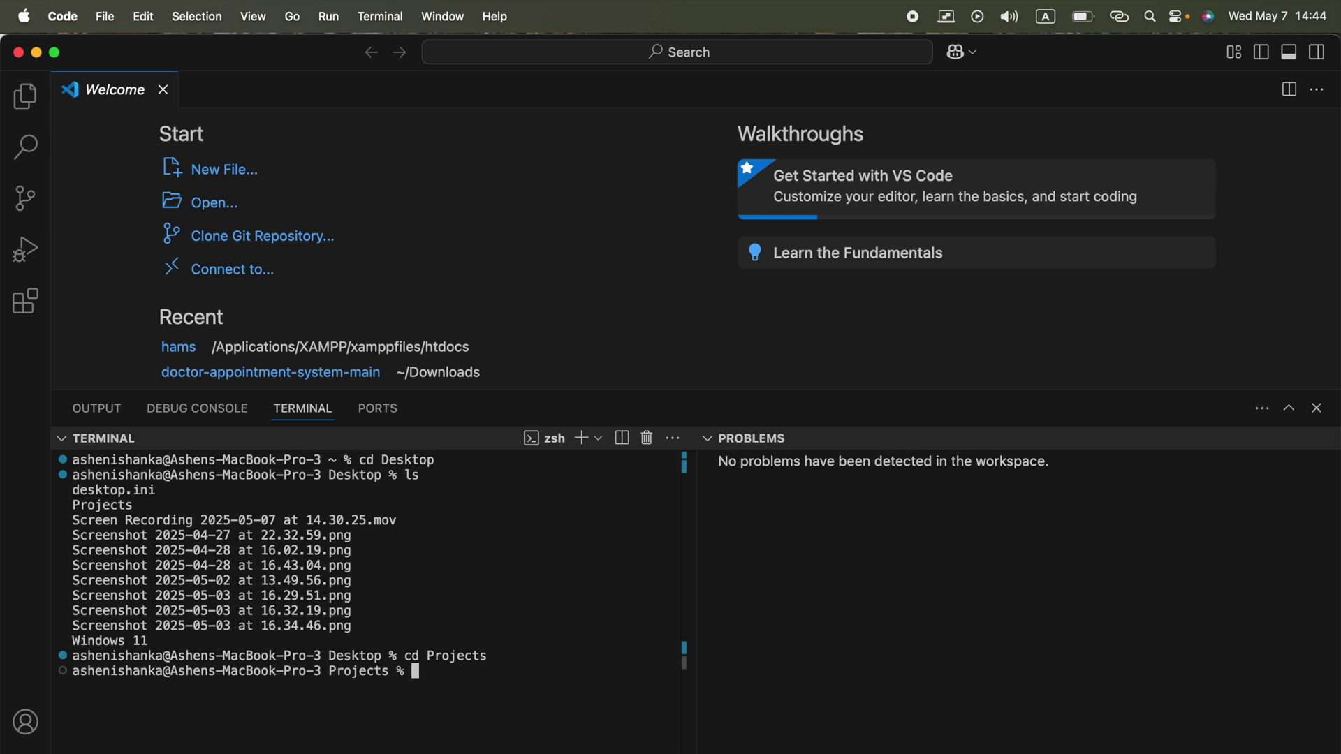
type("clear")
key("Return")
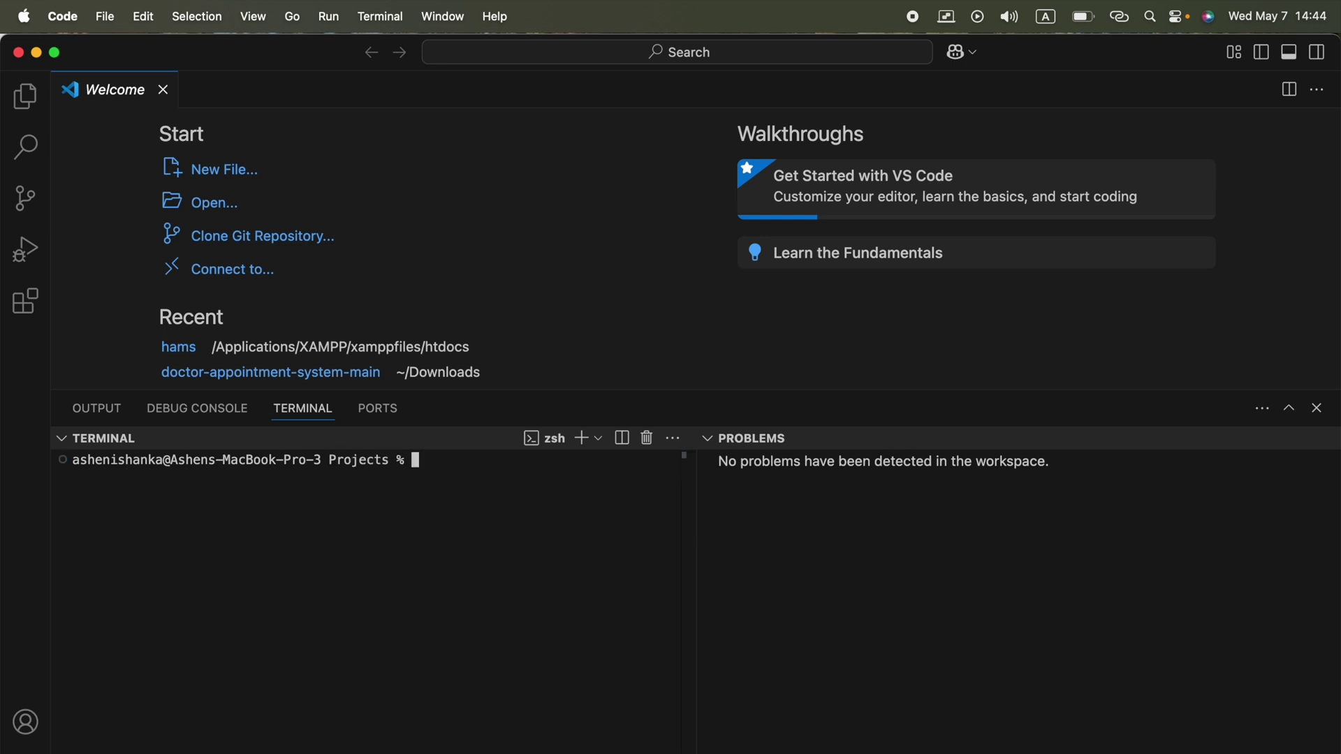
Enlarge the interface and run flutter create sample_subscription in the terminal
key("super+equal")
type("f")
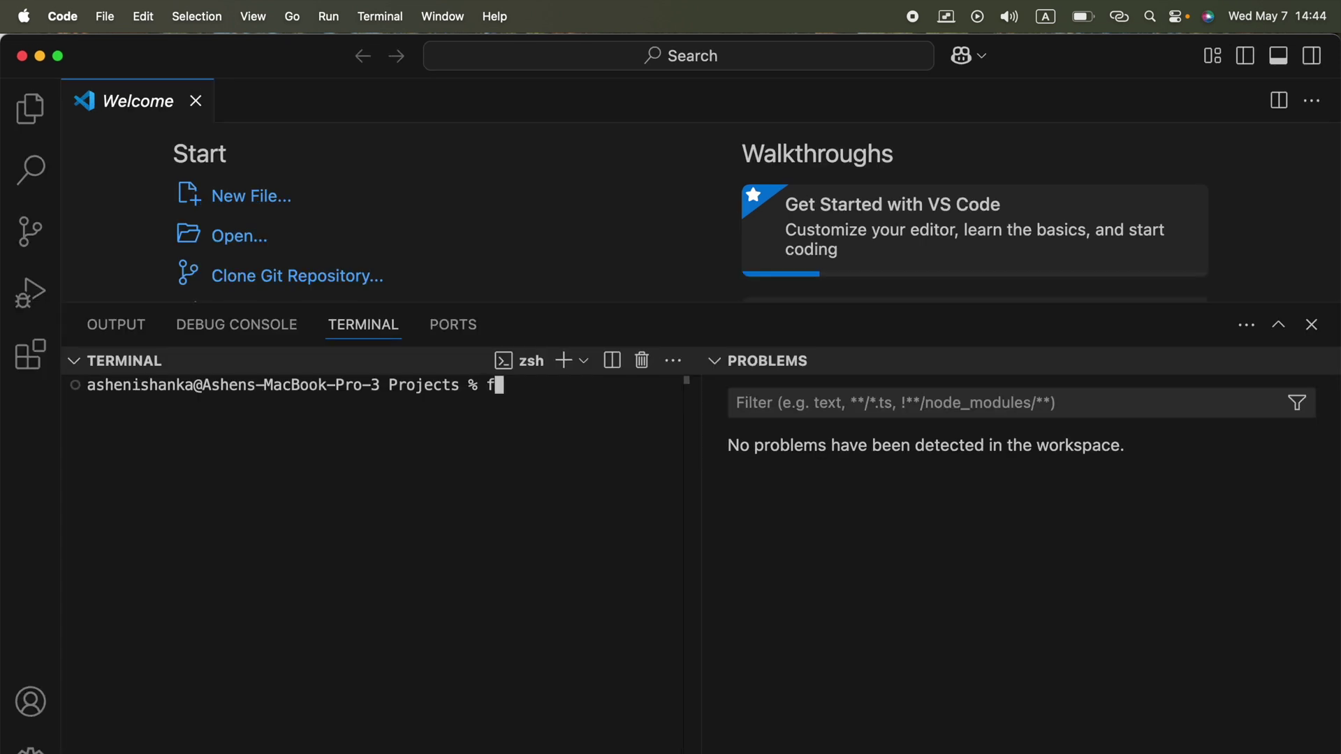
type("lutter create sample")
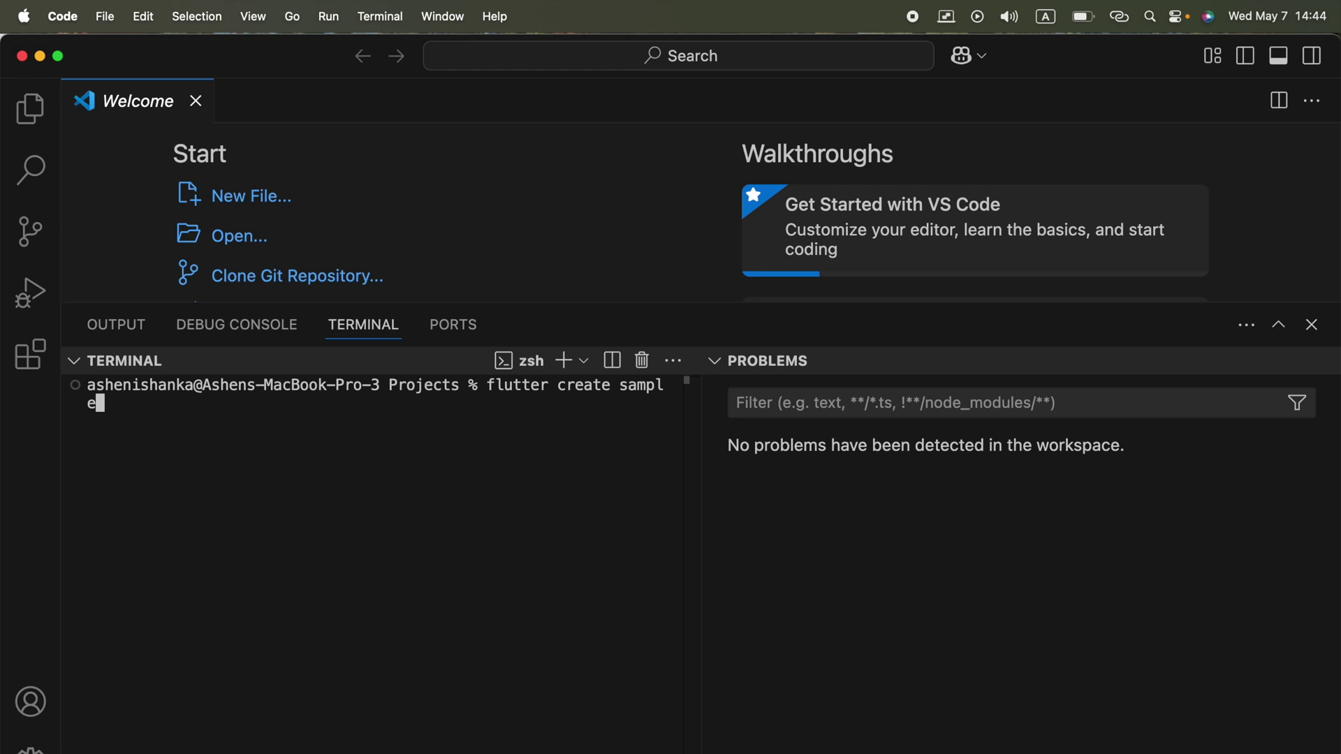
type("_subscriptio")
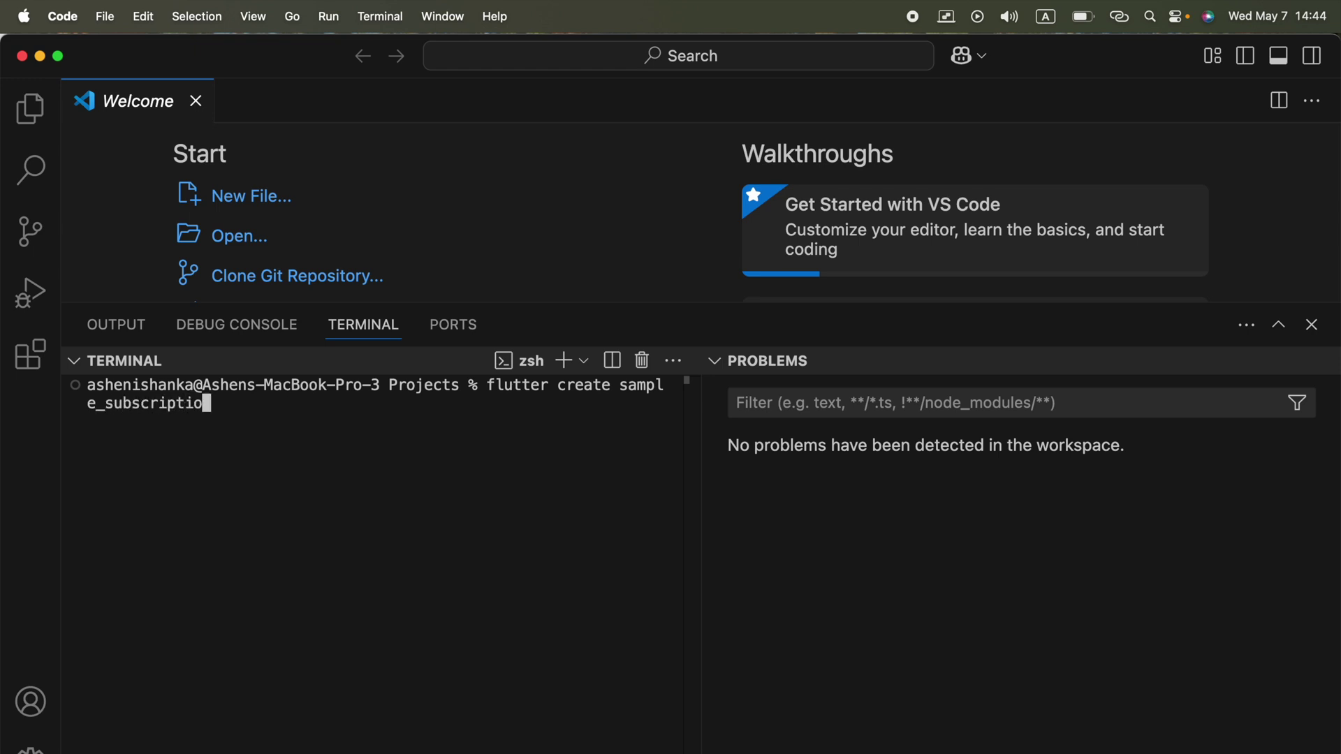
type("n")
key("Return")
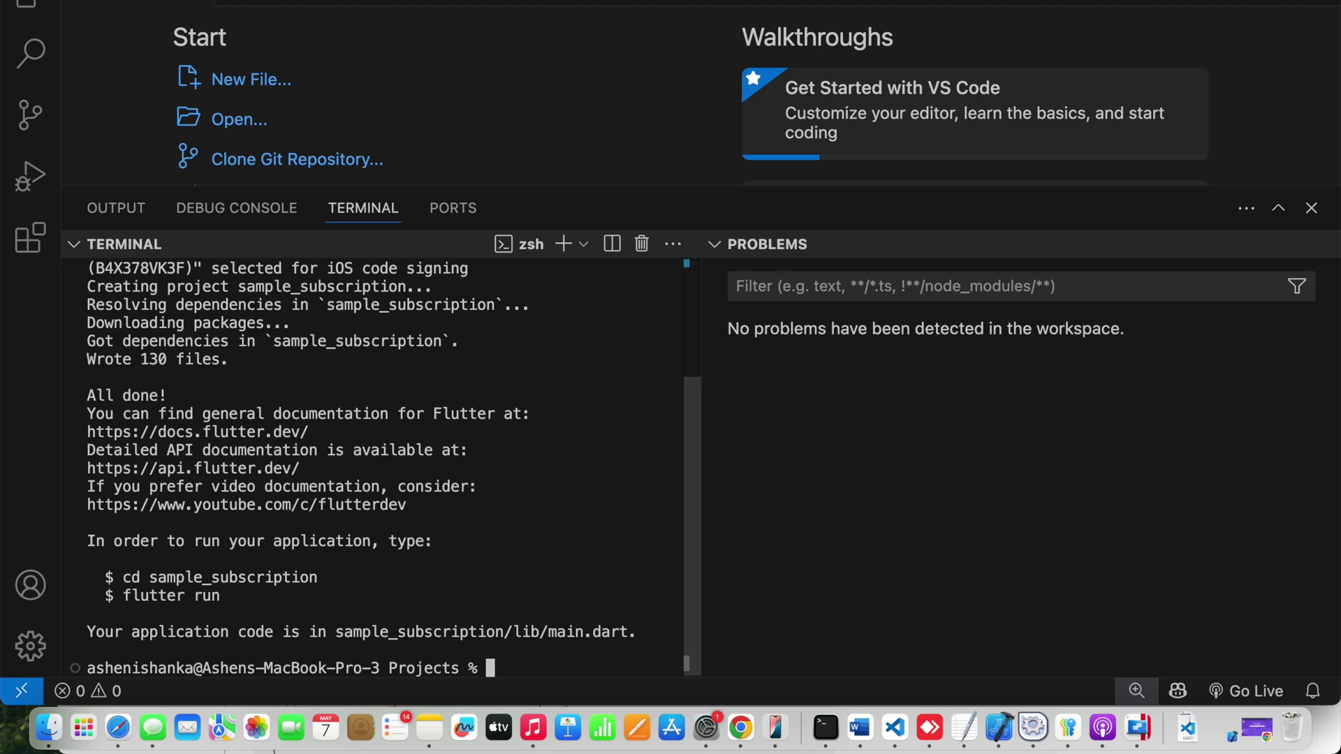
Show Projects in Finder with open ., drag sample_subscription into VS Code, and trust its authors
type("open .")
key("Return")
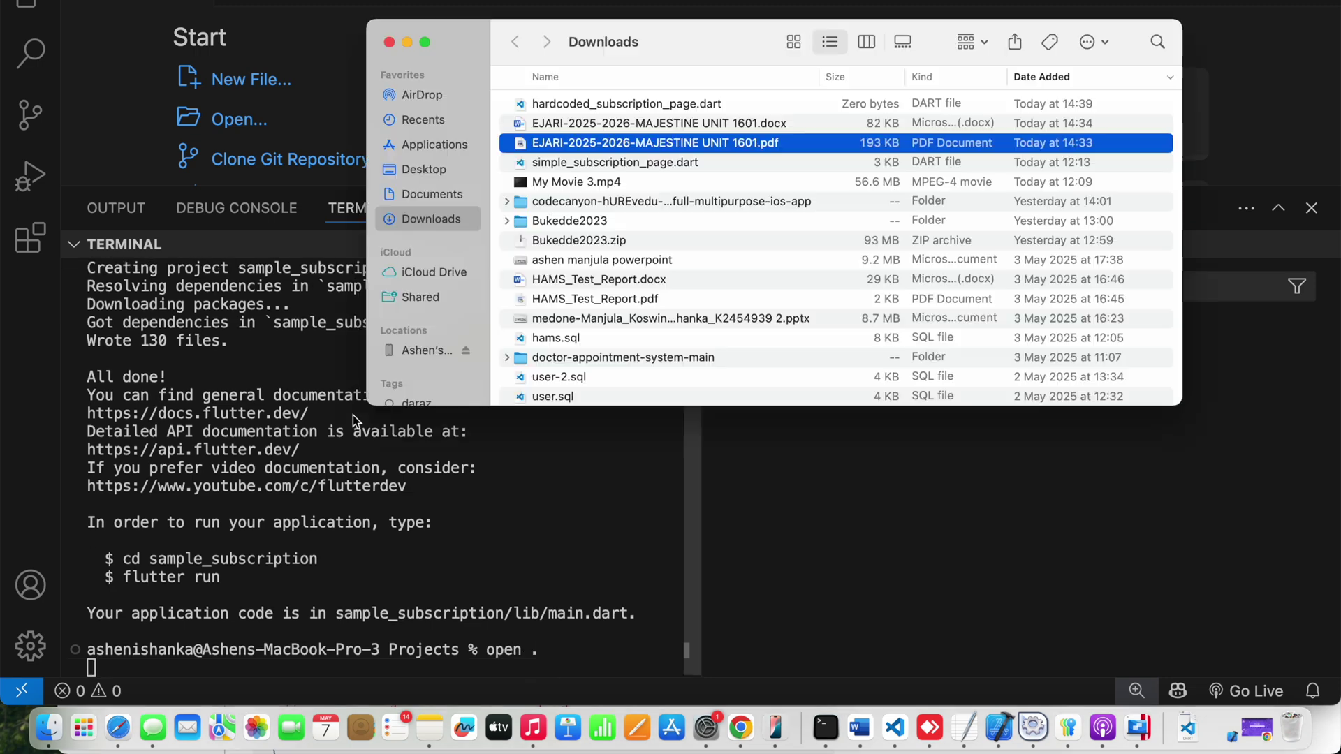
left_click(740, 348)
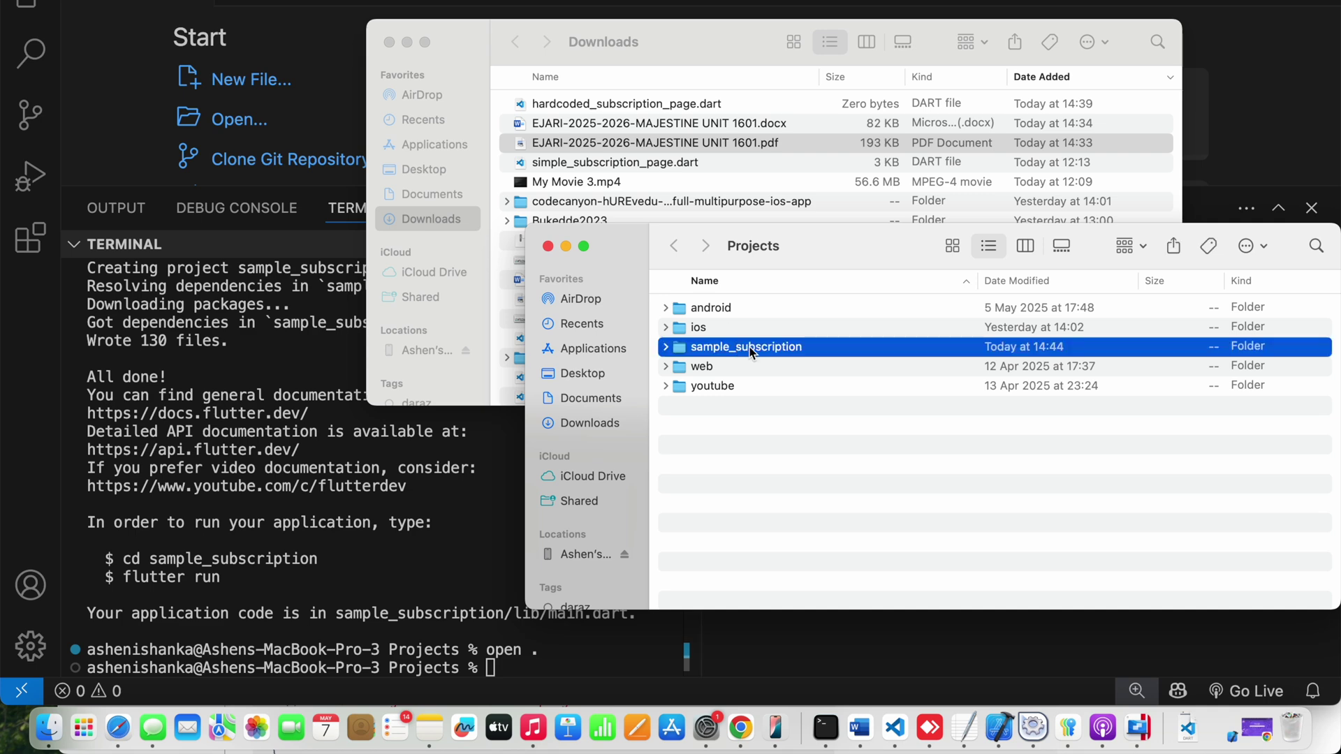
left_click(452, 602)
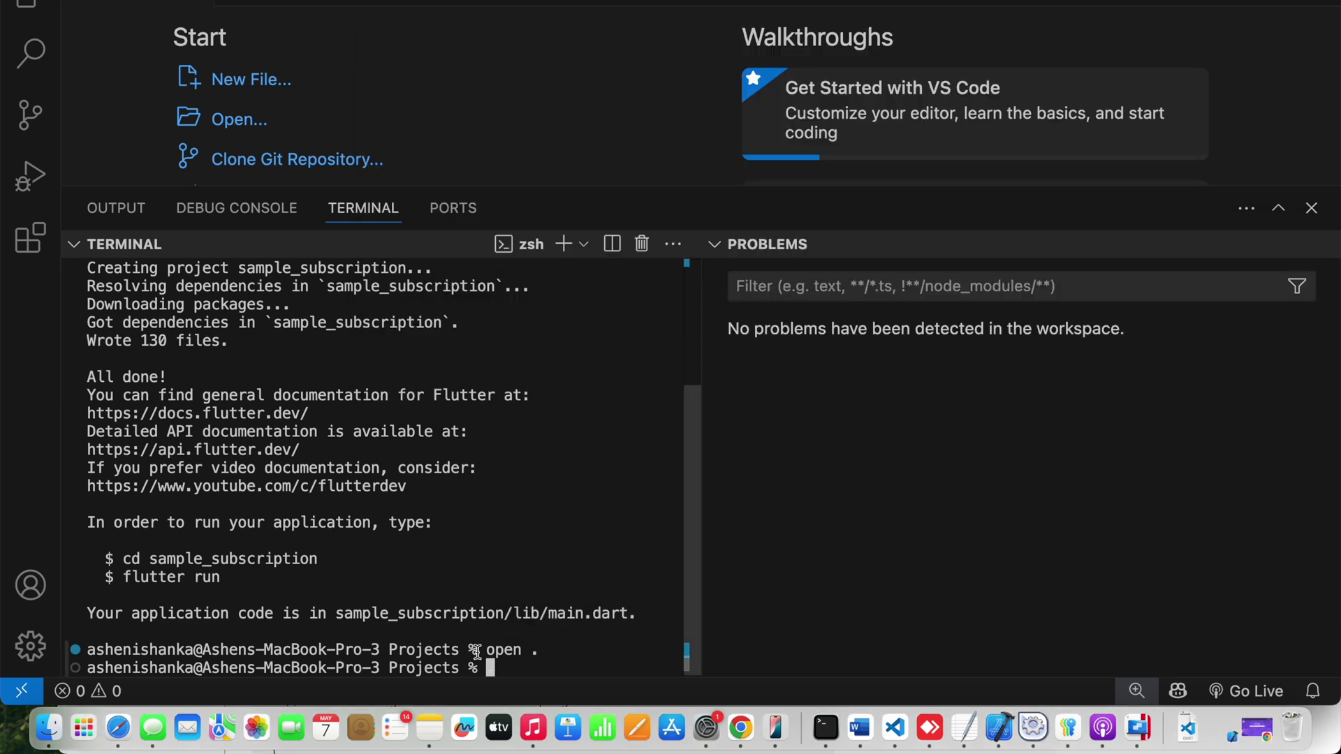
left_click(48, 726)
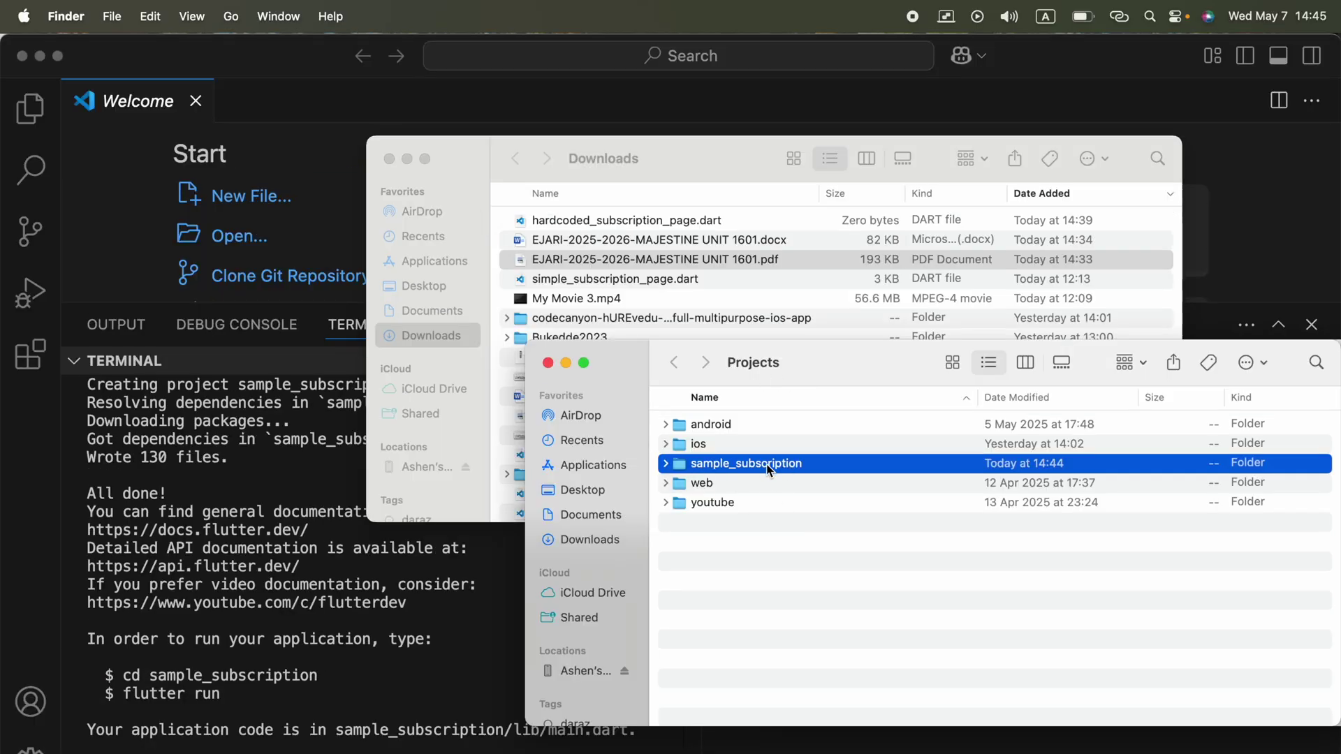
left_click_drag(787, 468, 321, 156)
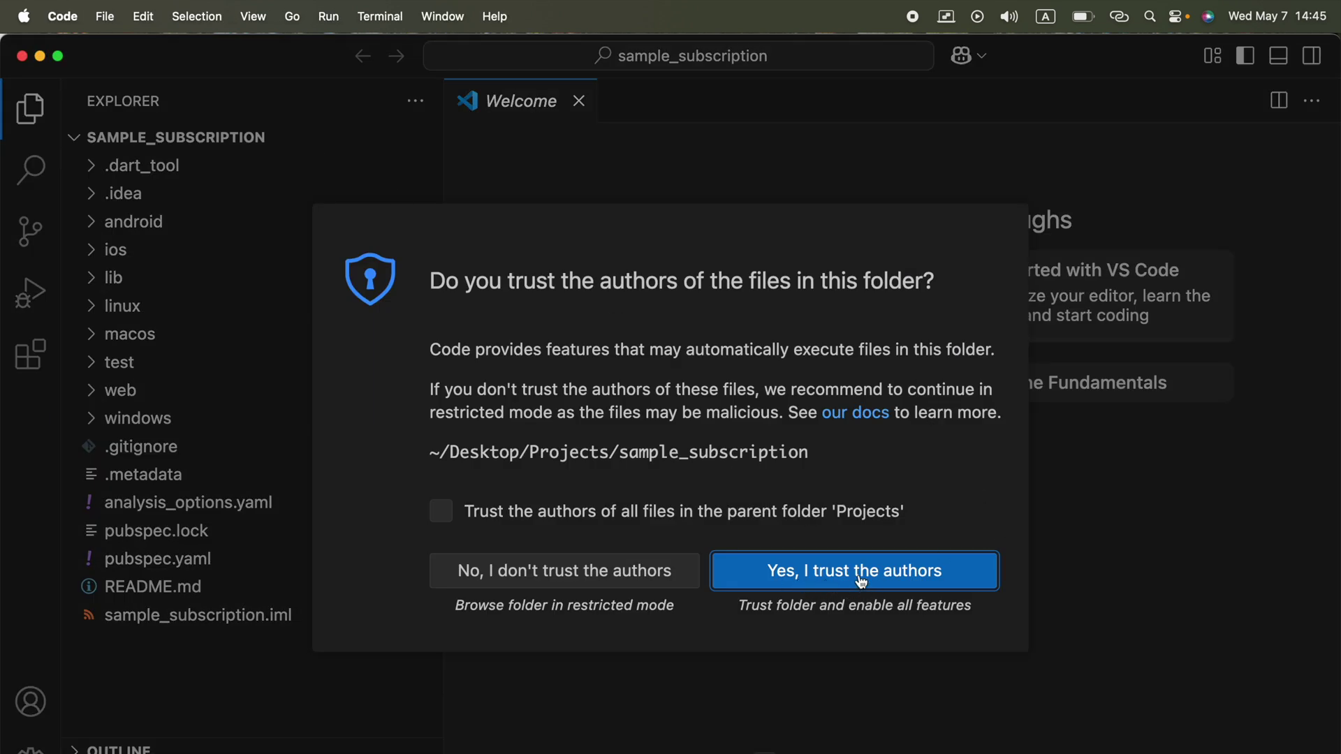
left_click(895, 580)
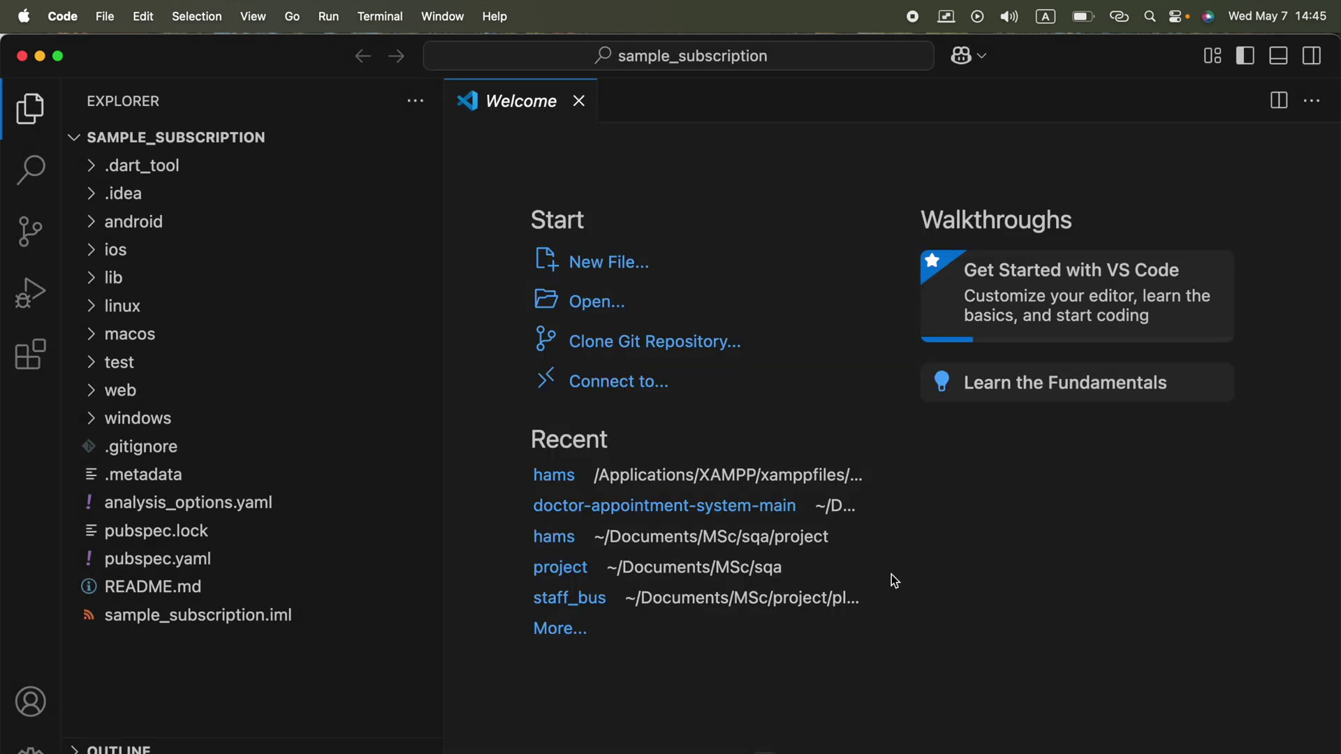
In a new terminal, run flutter run and choose Chrome (option 3) as the device
left_click(377, 16)
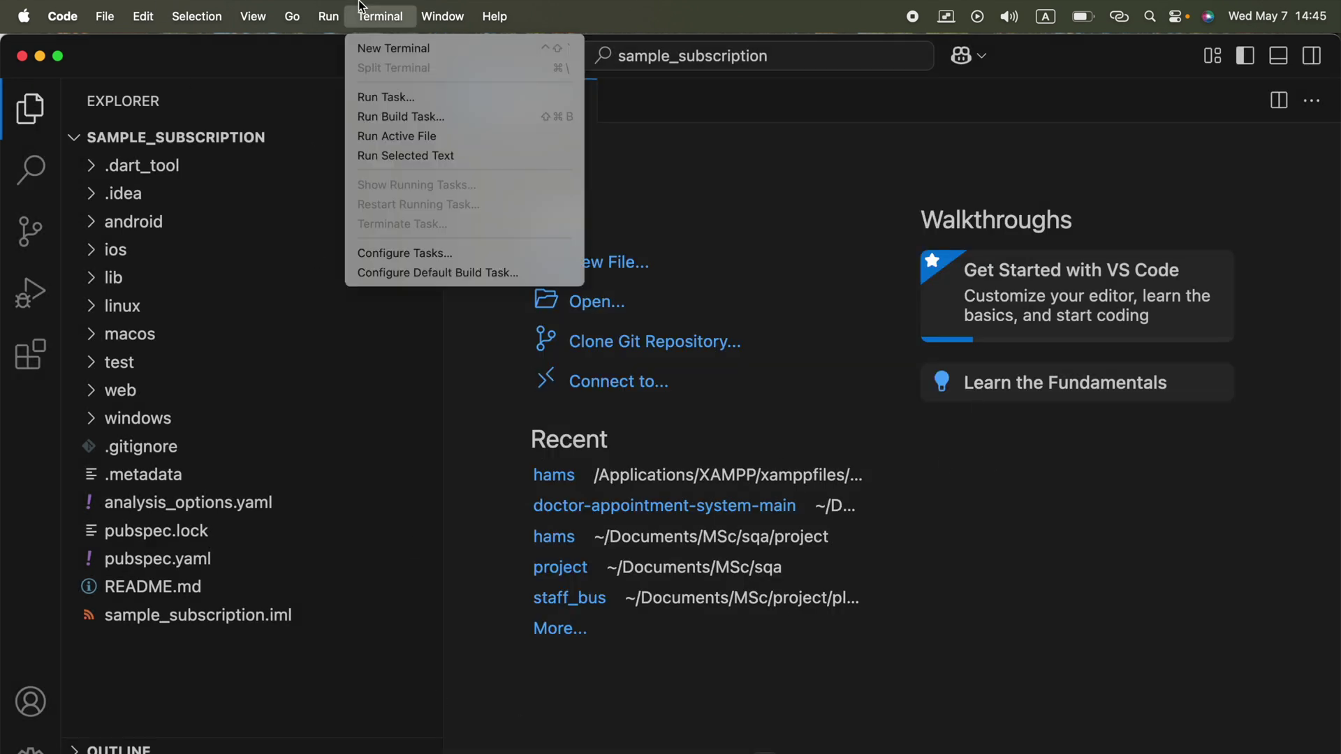
left_click(421, 49)
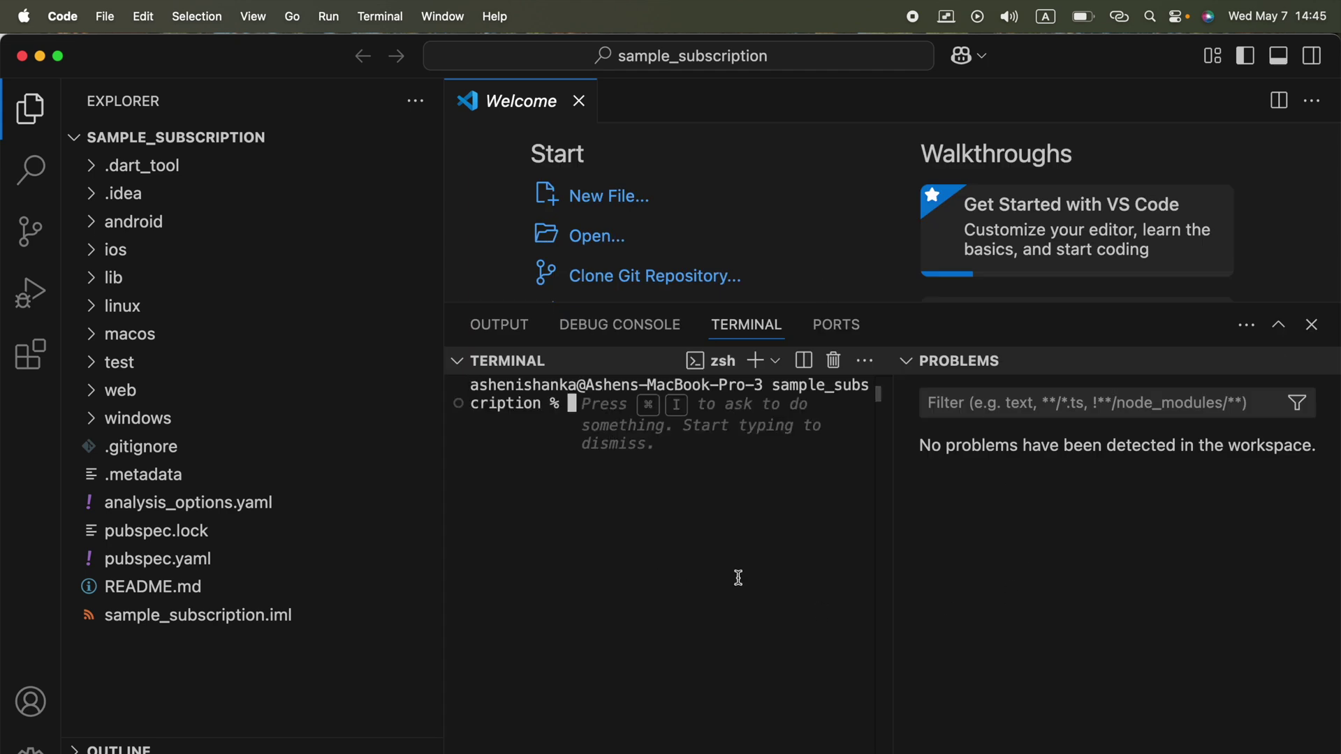
type("flutter run")
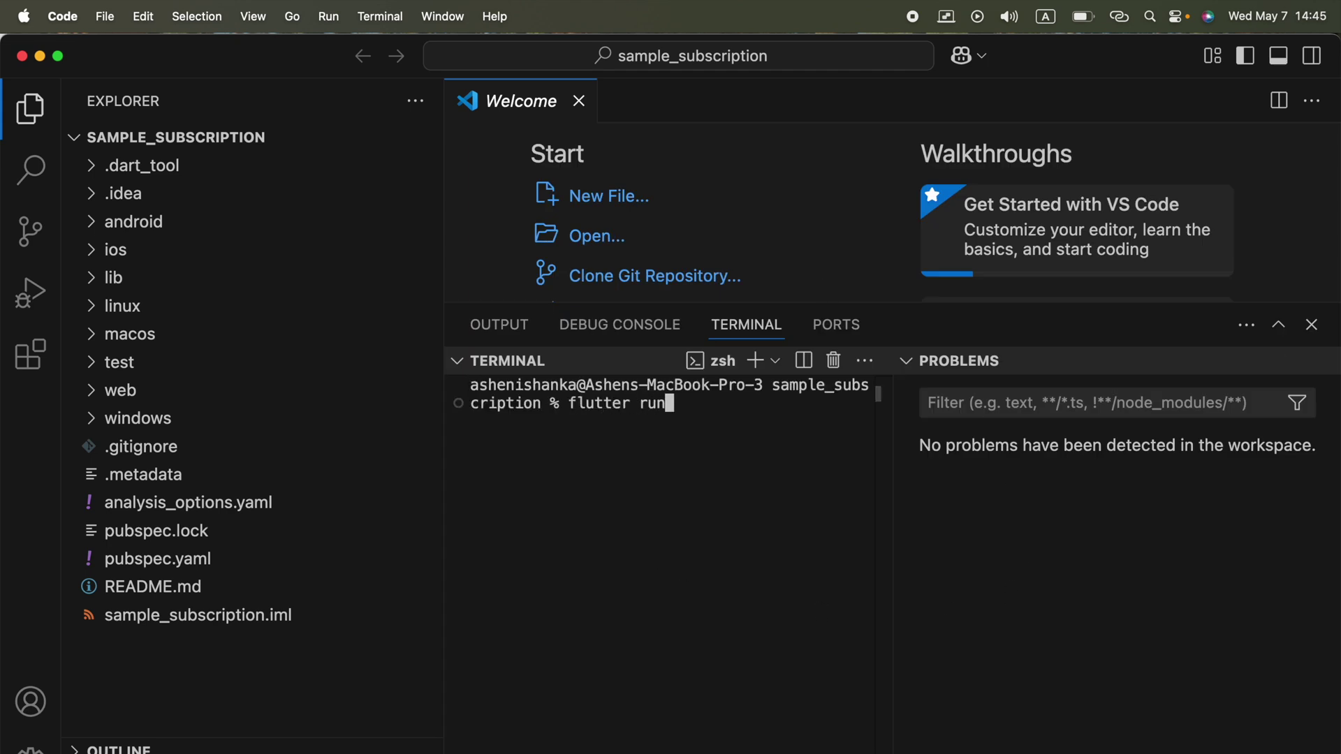
key("Return")
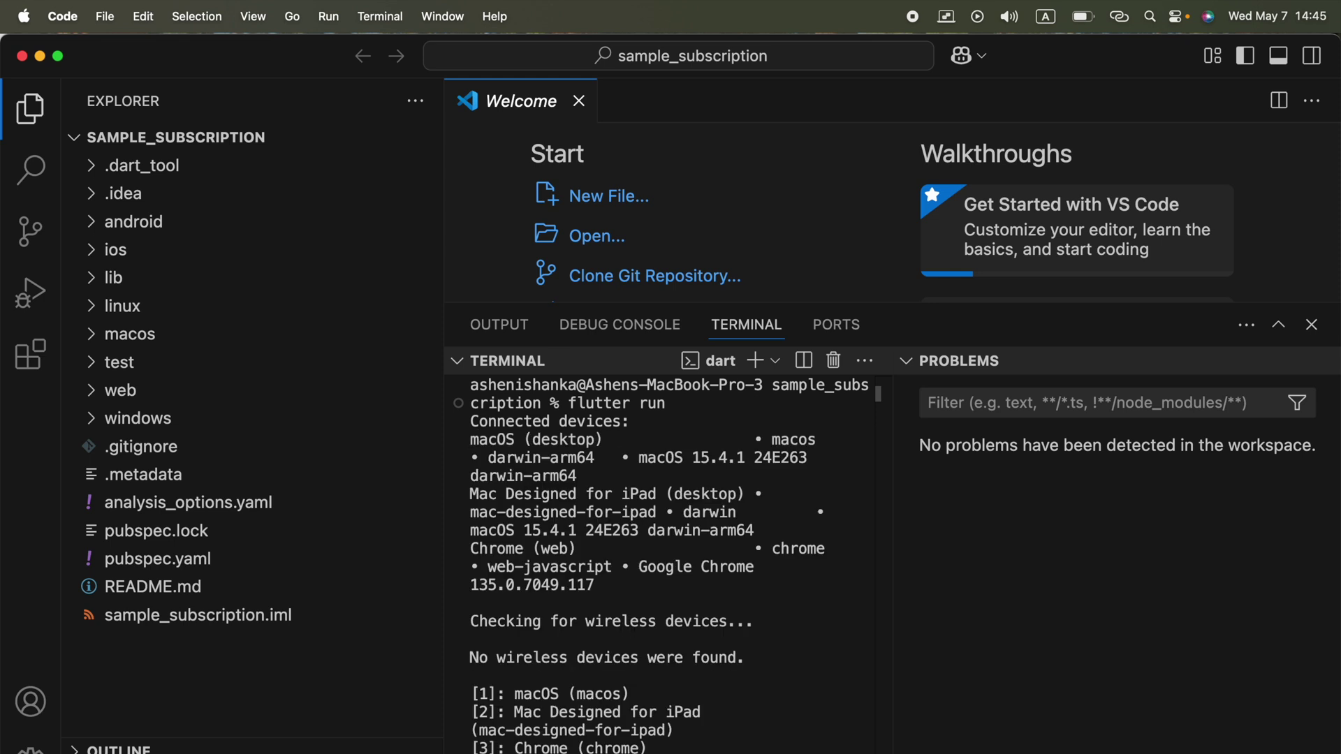
type("3")
key("Return")
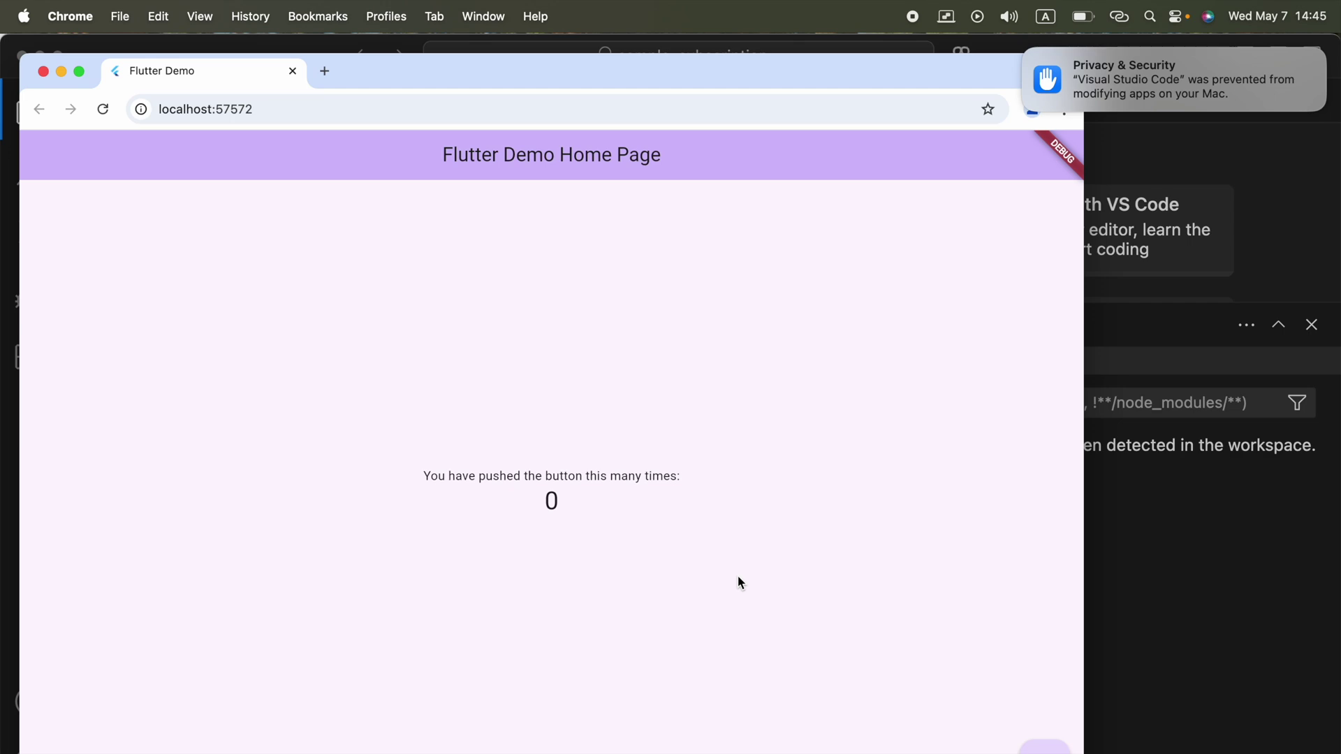
left_click(1230, 685)
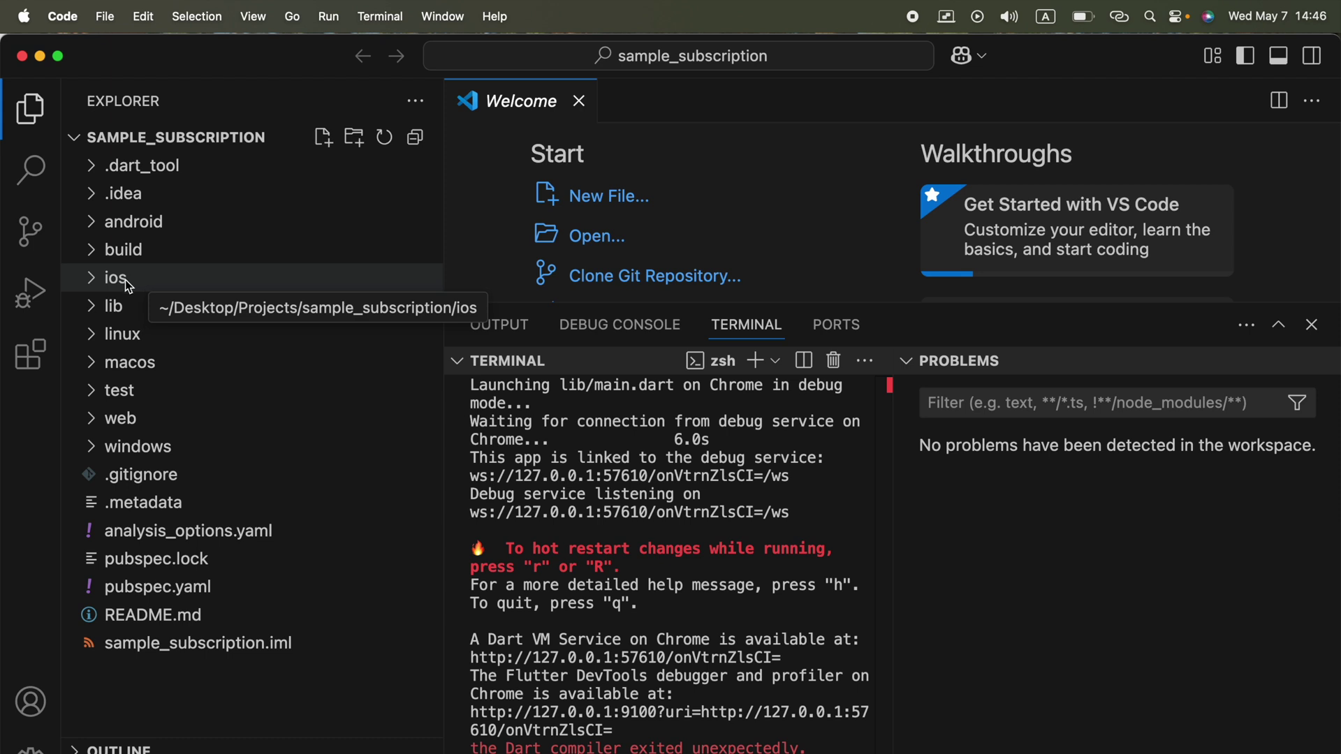
Reveal the ios folder in Finder and open Runner.xcworkspace in Xcode
right_click(122, 279)
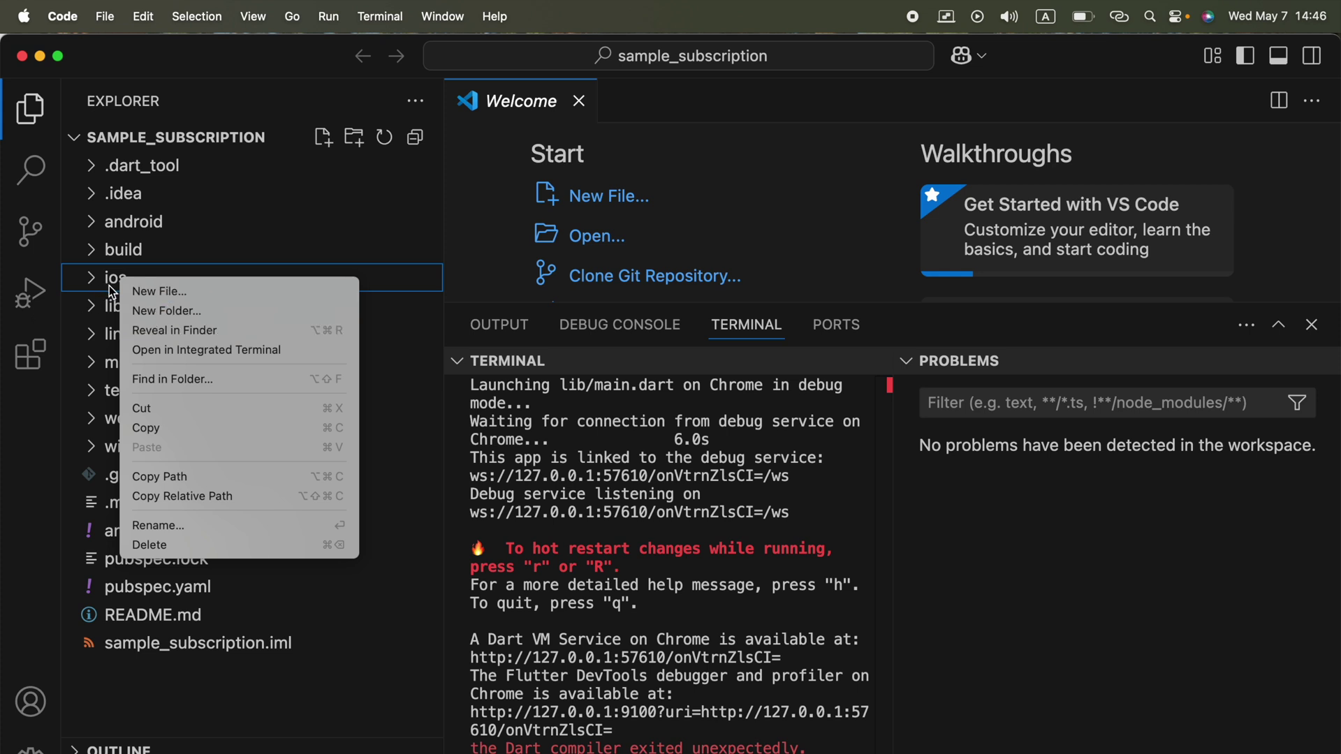
left_click(178, 330)
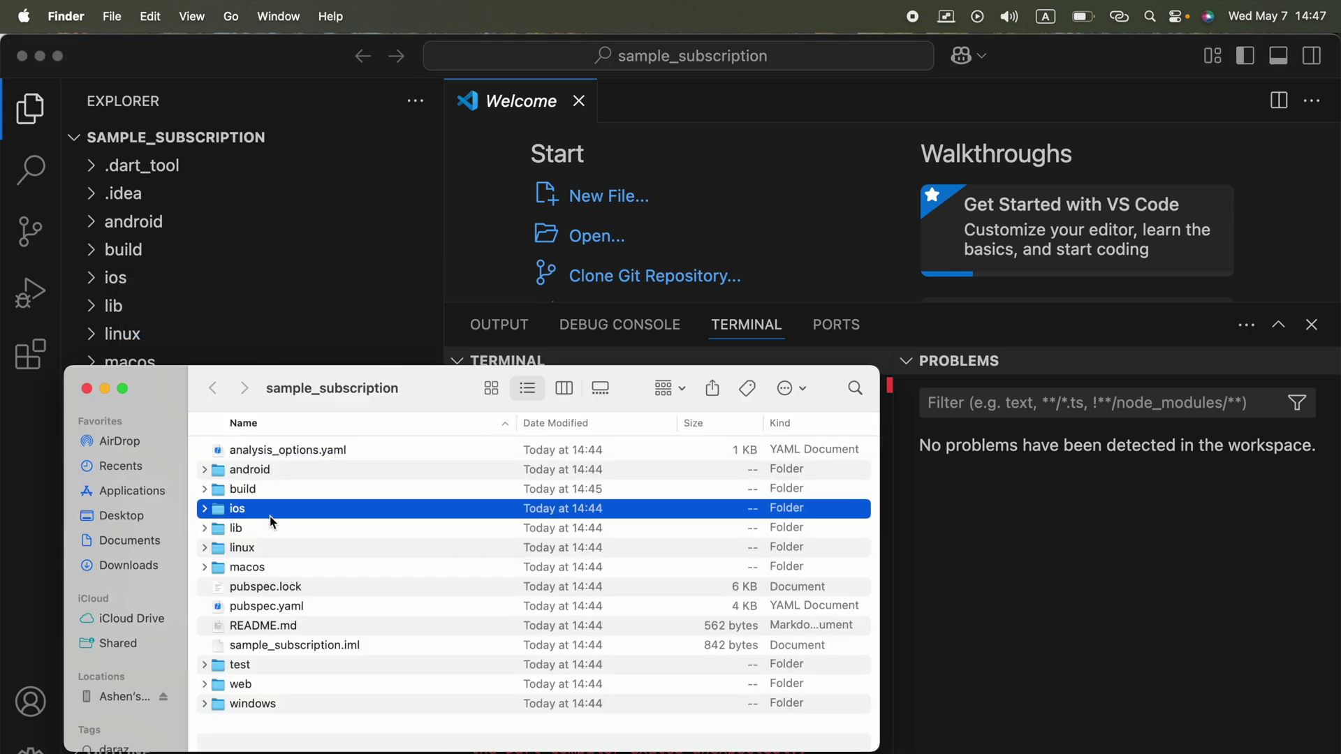
double_click(276, 513)
left_click(296, 515)
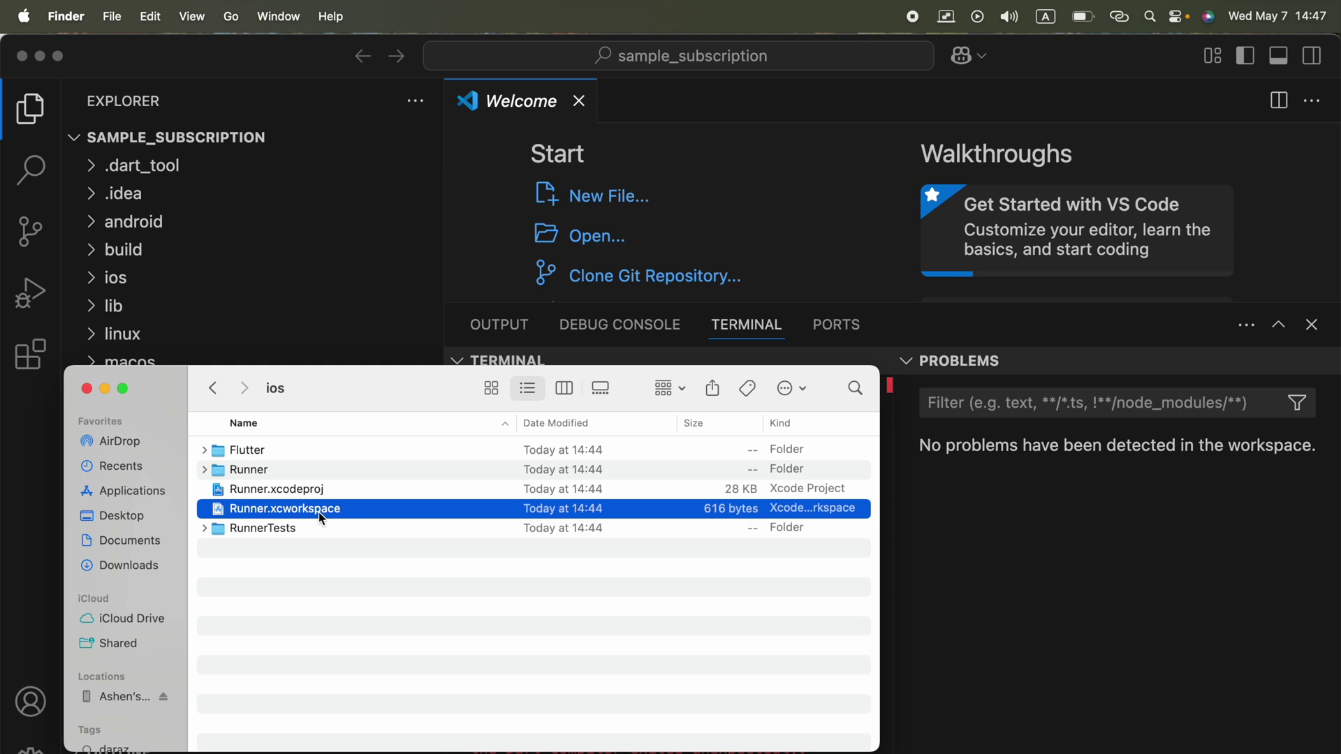
double_click(280, 514)
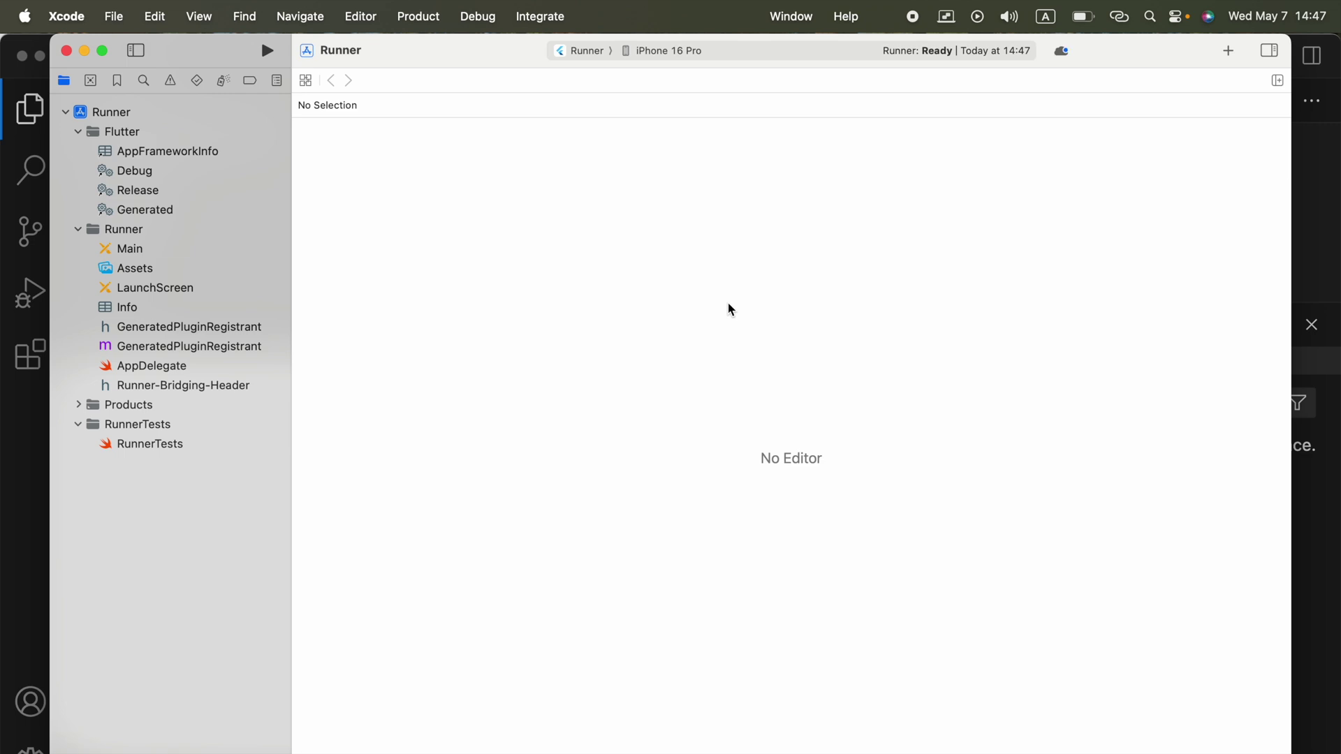
Replace example.sampleSubscription in the Runner bundle identifier with the developer's own domain plus samplesubscription
left_click(155, 113)
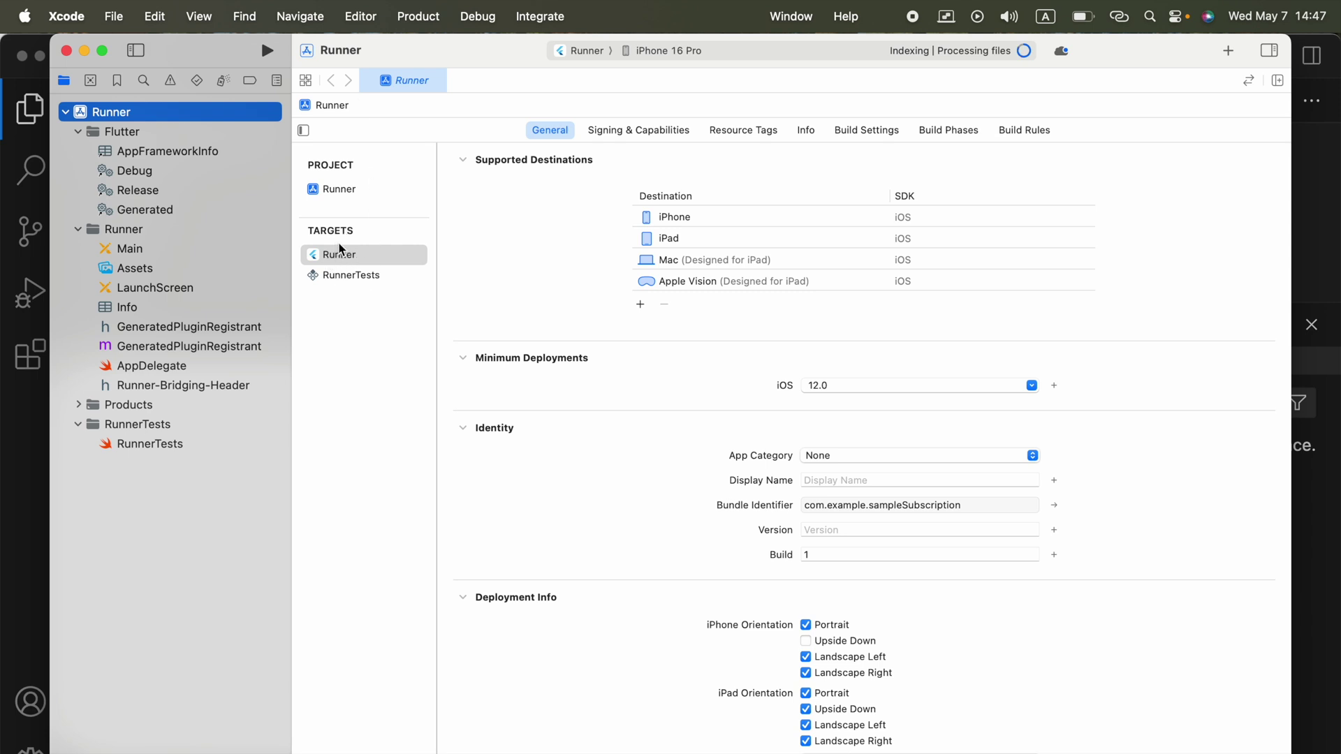
left_click(357, 257)
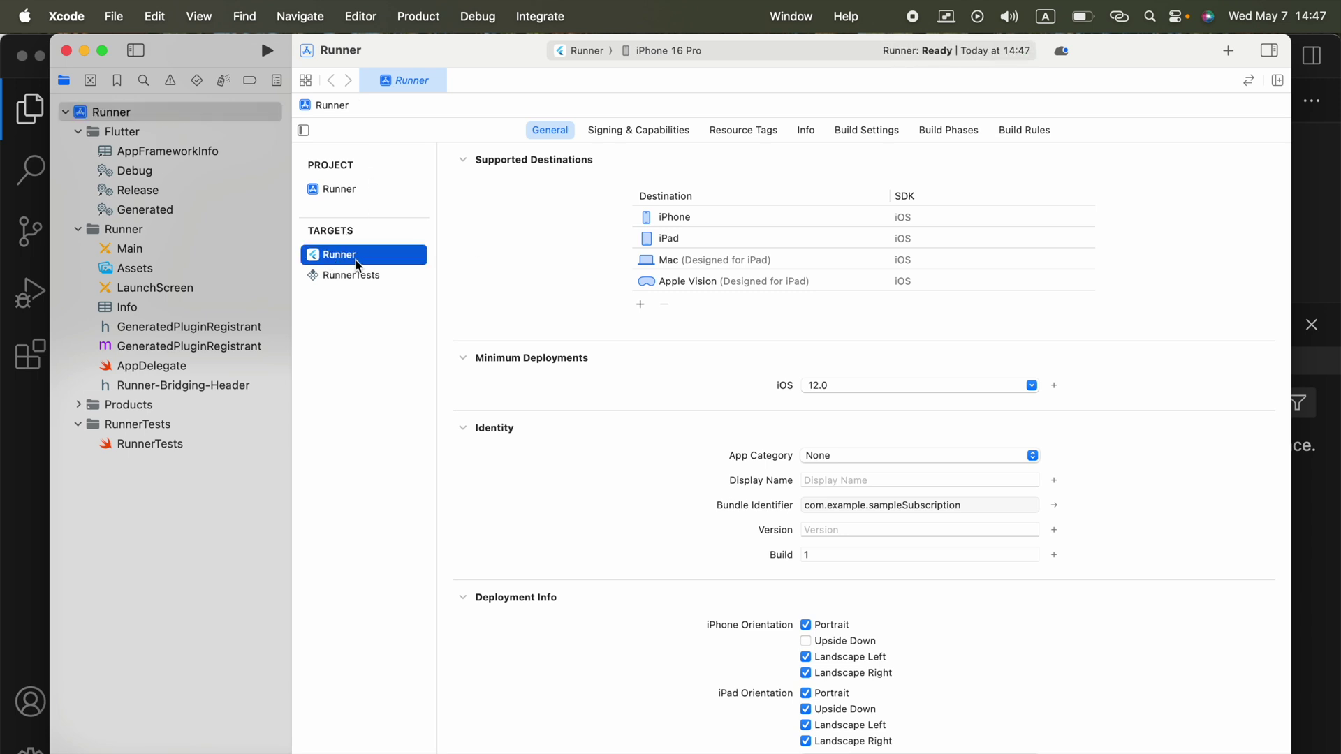
left_click(468, 433)
left_click(469, 427)
left_click(1055, 508)
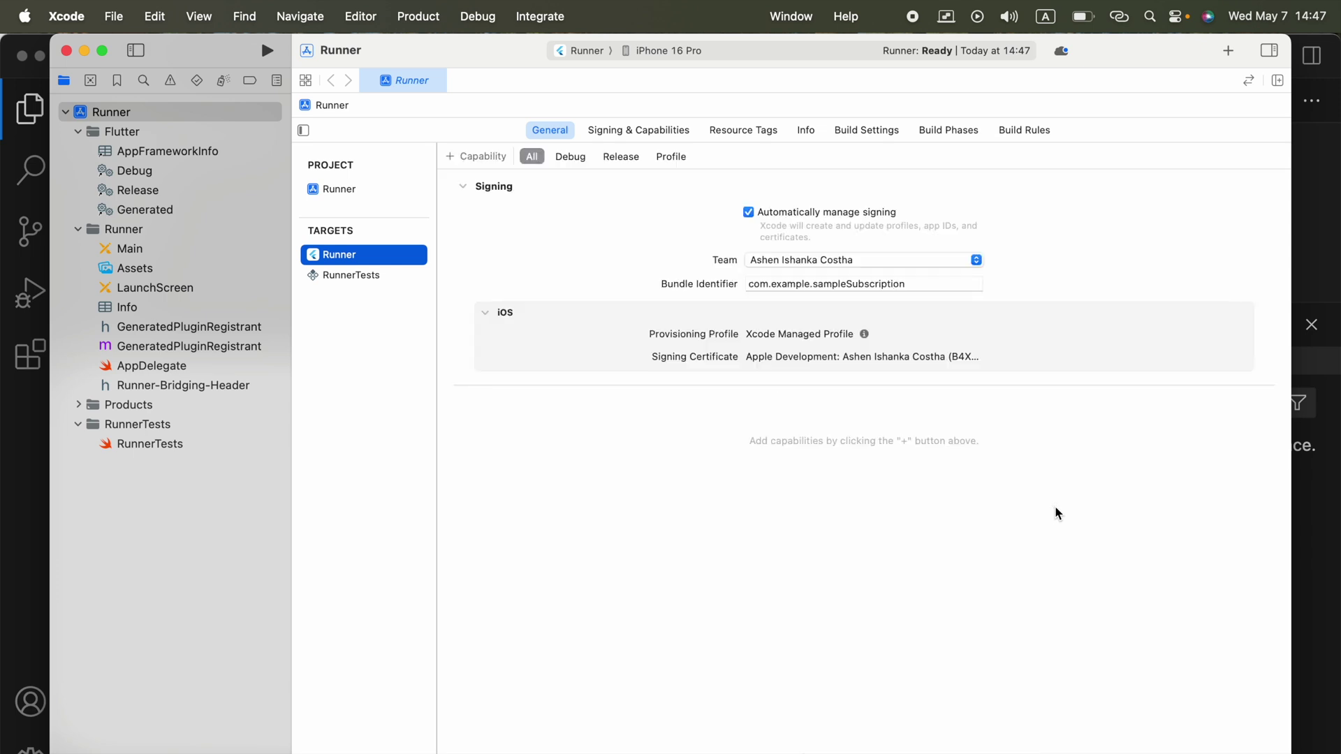
left_click(755, 286)
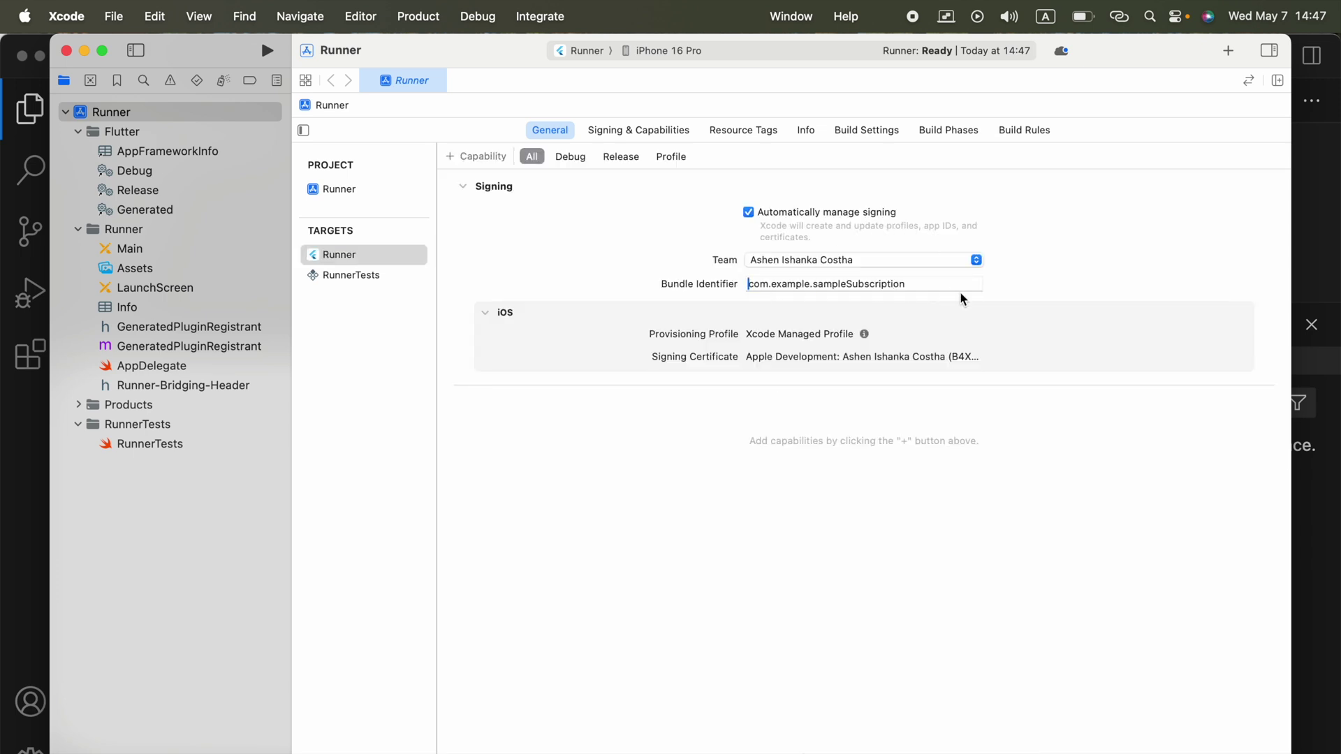
left_click_drag(931, 290, 775, 292)
type("ashenishanka")
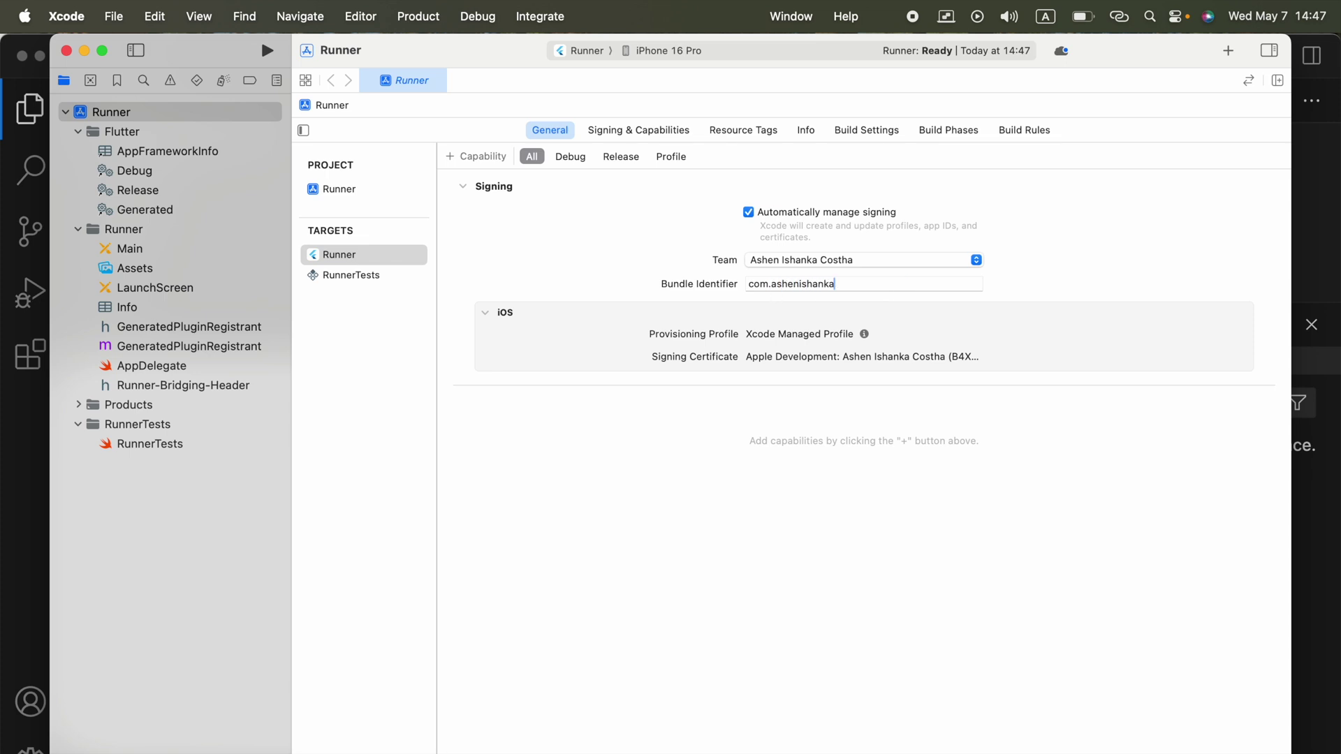
type(".samplesubscription")
key("Return")
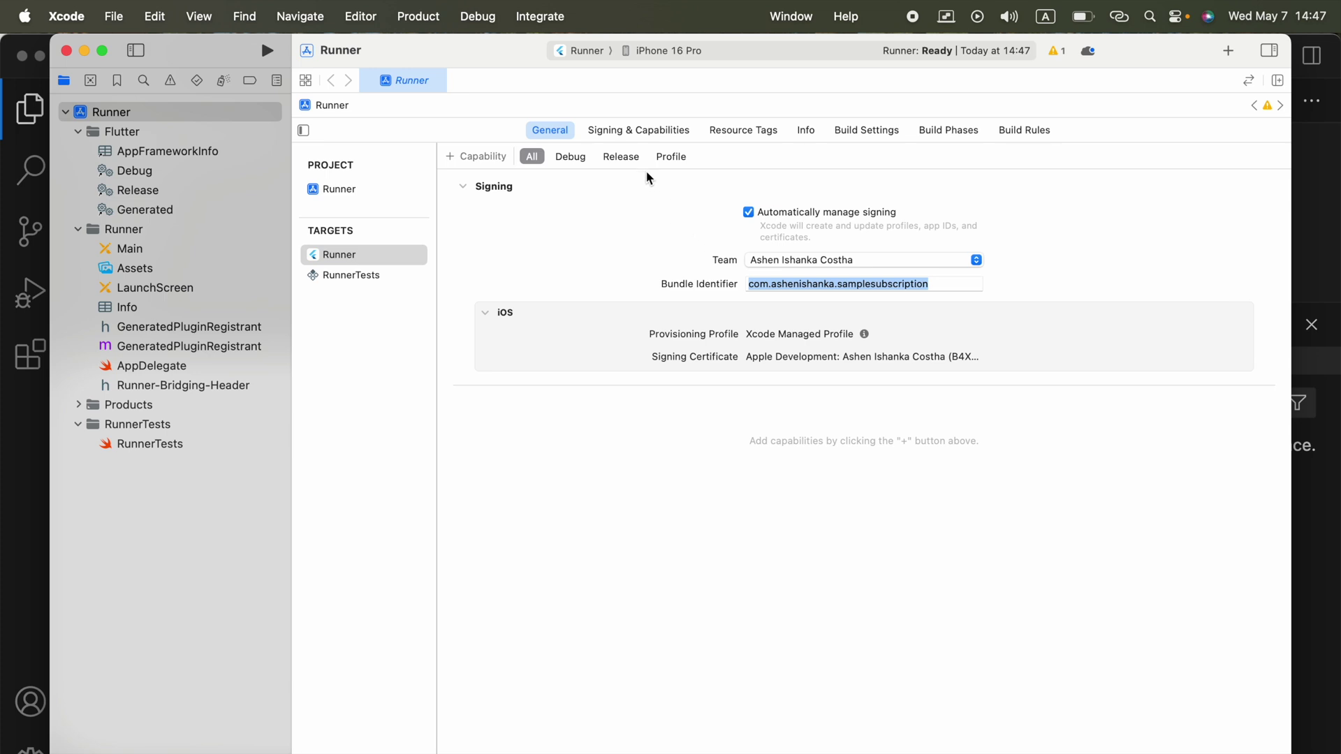
Archive the Runner app with Product > Archive, accepting the Xcode Cloud prompt
left_click(416, 14)
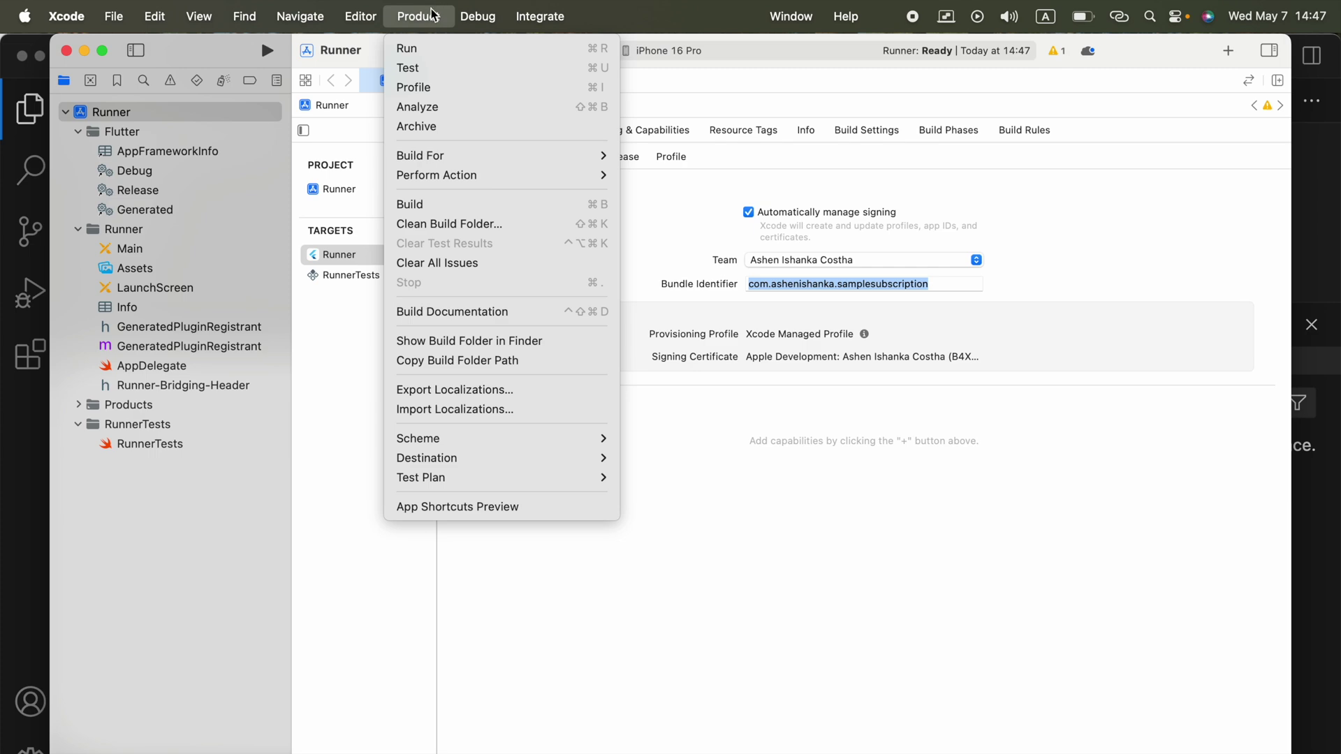
left_click(444, 127)
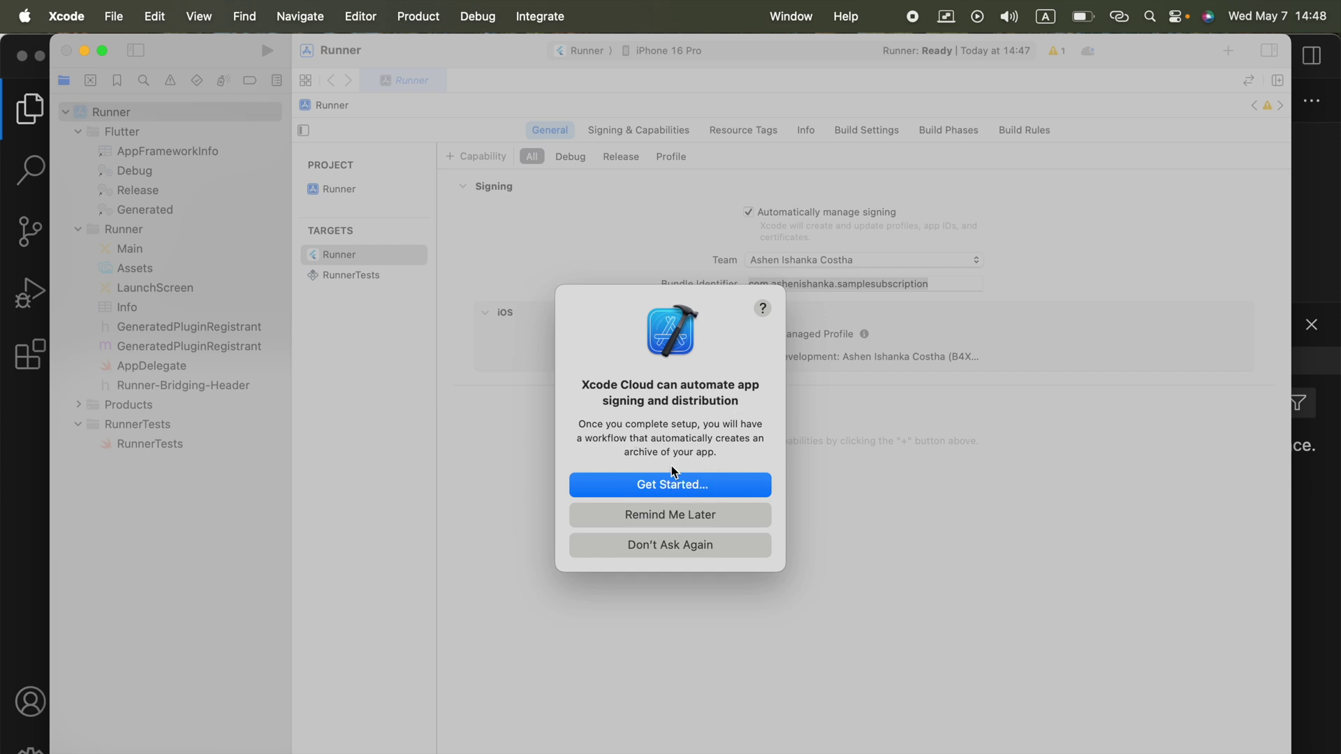
left_click(658, 487)
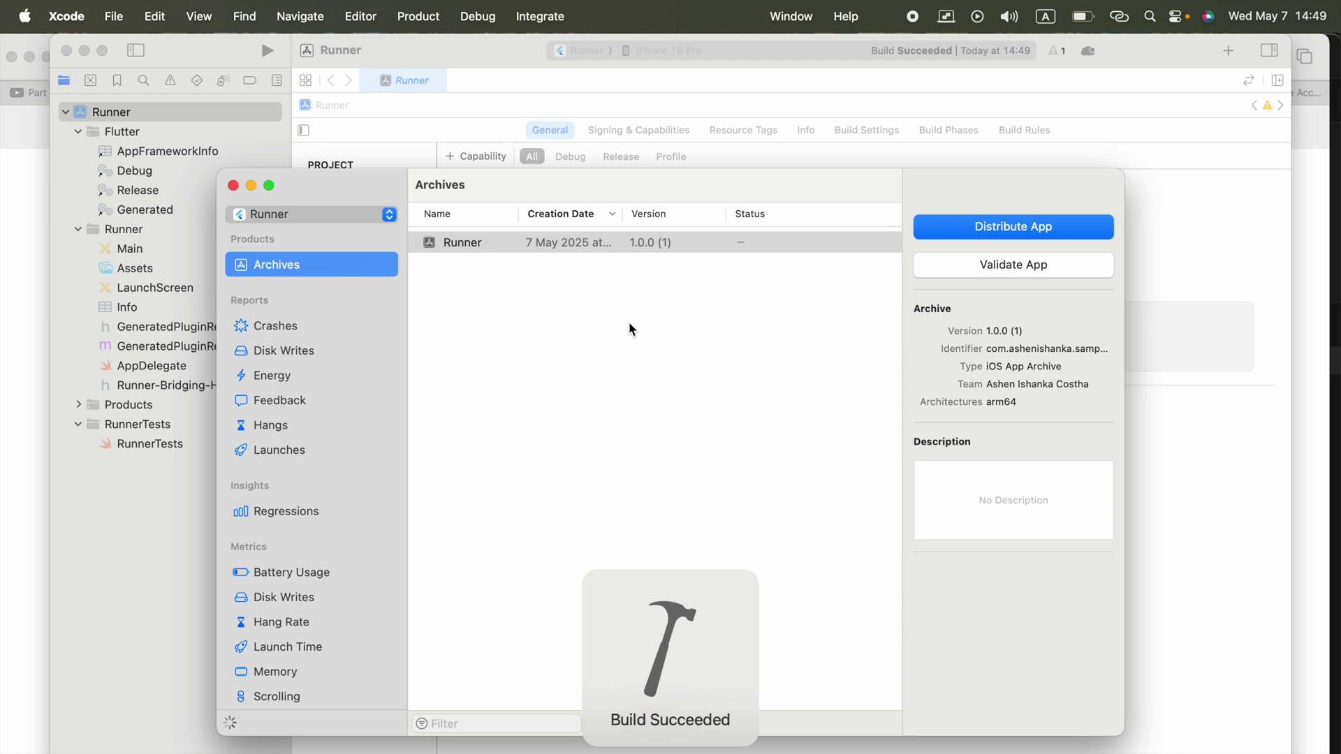
Distribute the archive to App Store Connect and select the default app name Runner
left_click(1073, 227)
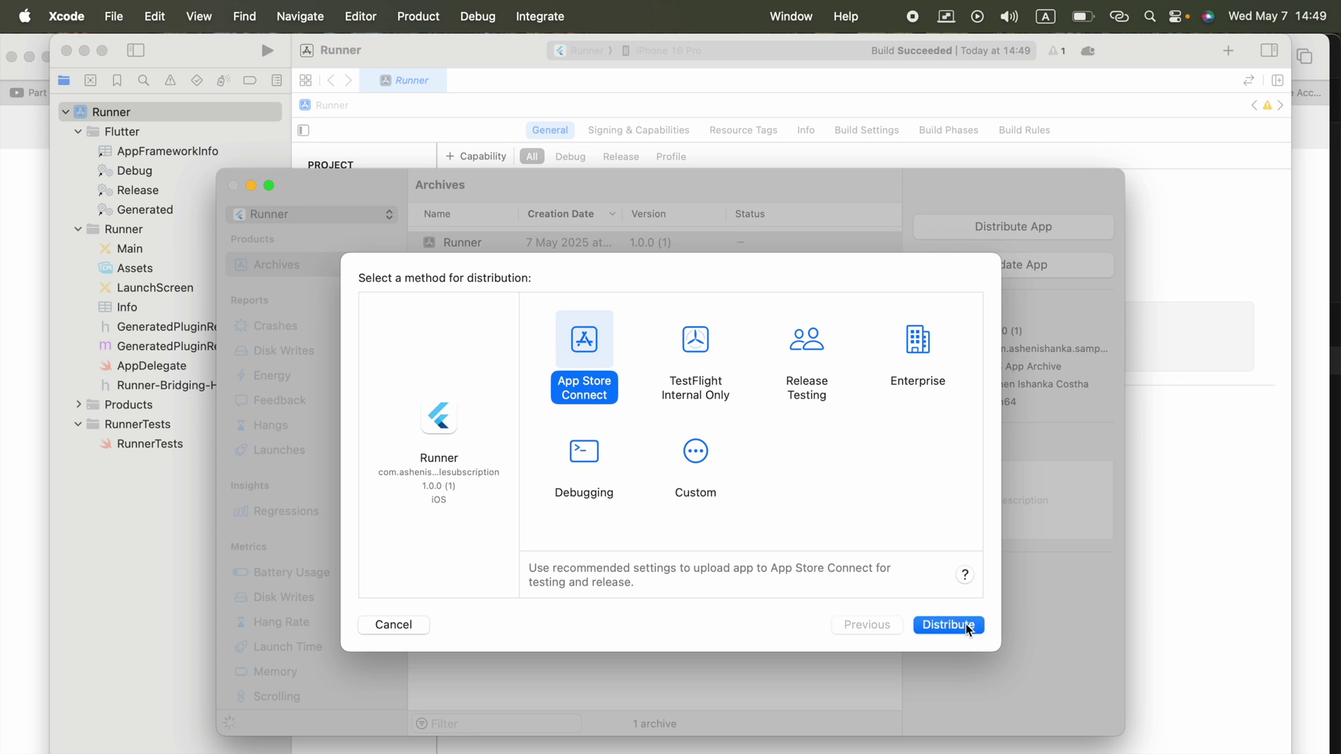
left_click(968, 630)
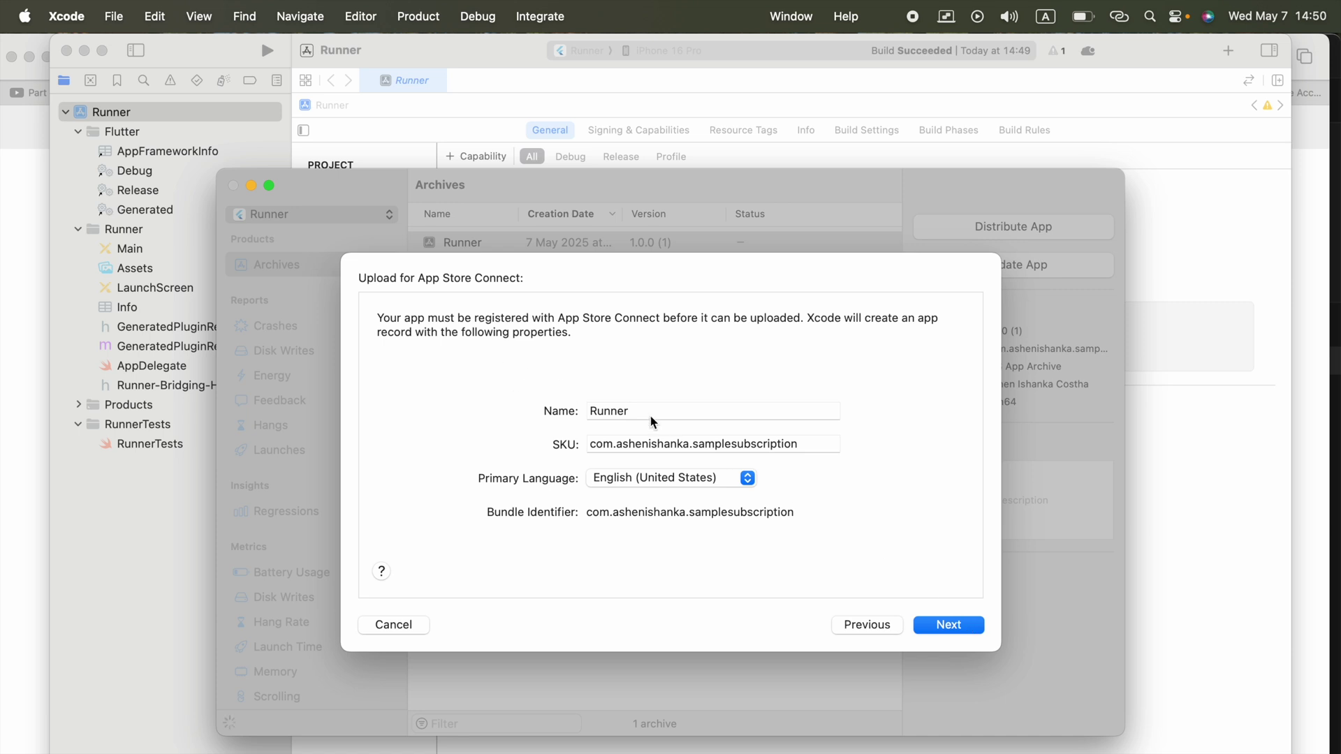
left_click_drag(649, 412, 460, 410)
Name the new app record Sample Subscription Test, check the SKU, and create it
type("Sample Subscription test")
key("BackSpace")
key("BackSpace")
key("BackSpace")
key("BackSpace")
type("Test")
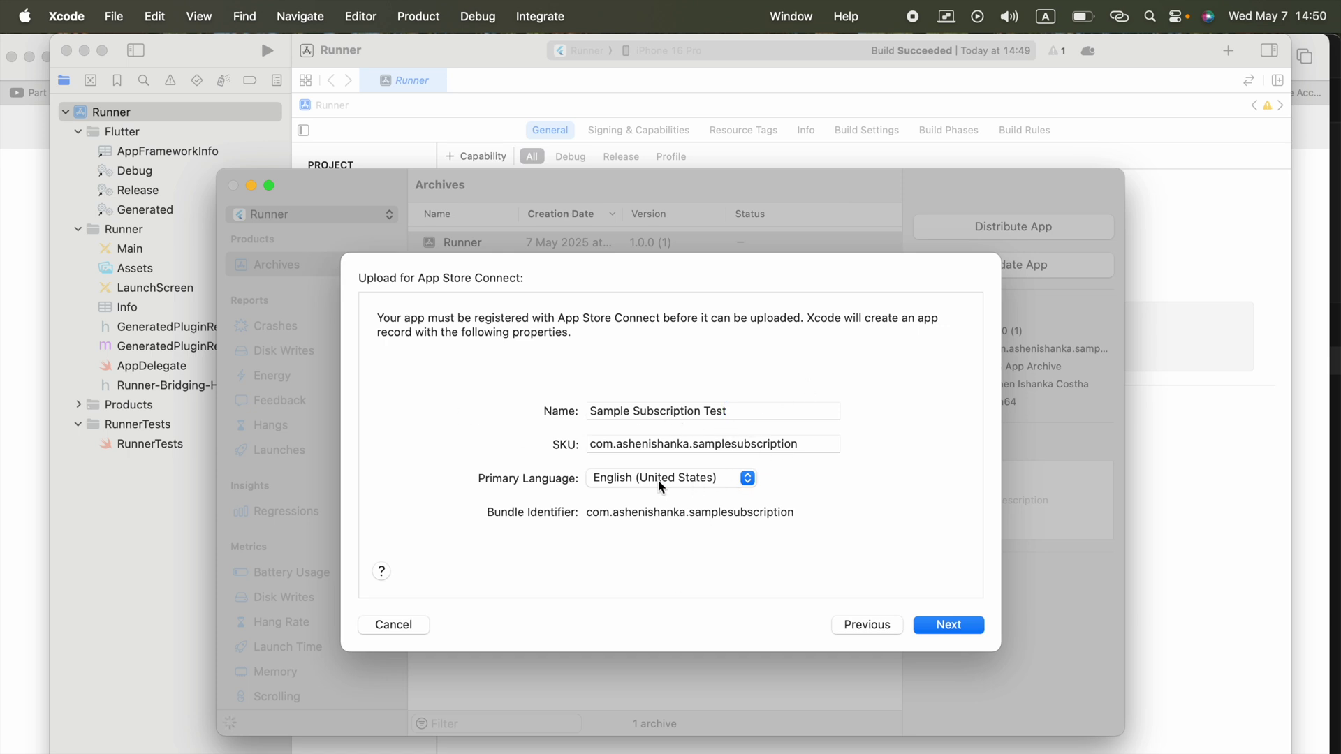
left_click(811, 448)
left_click(969, 632)
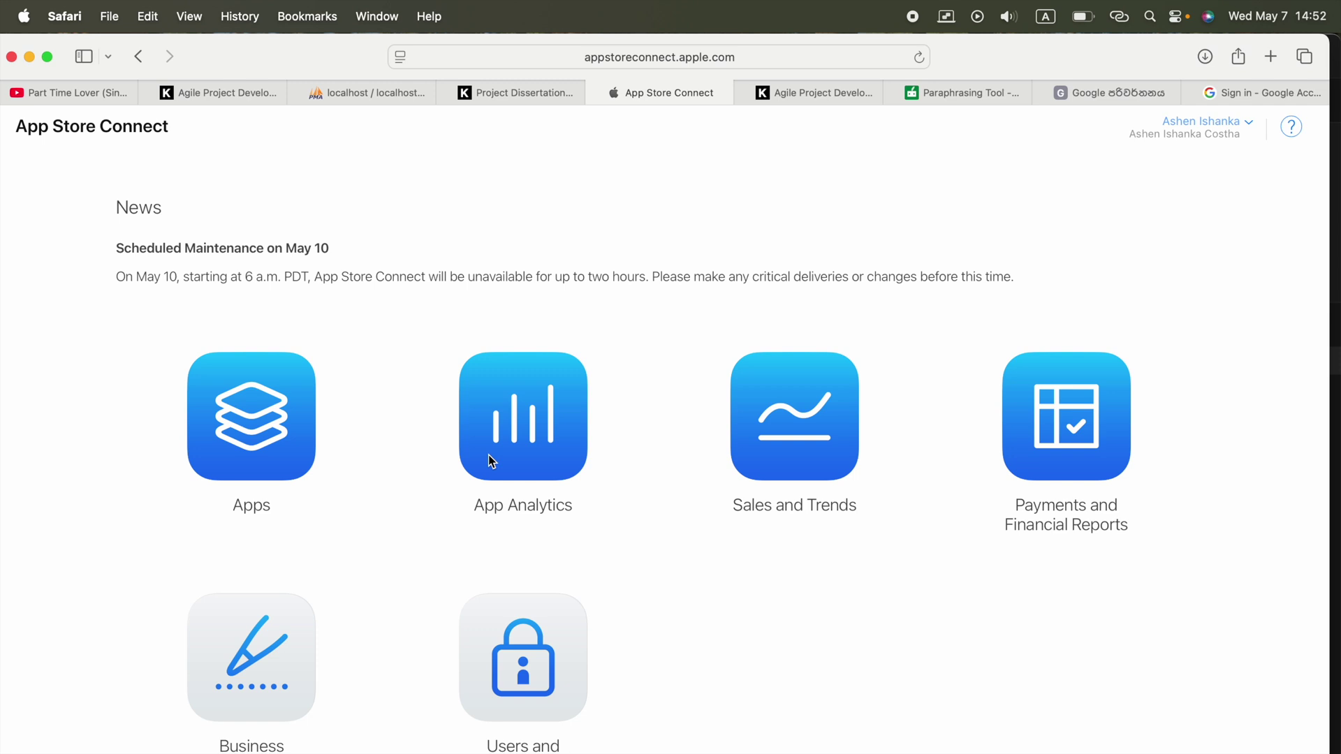
Open Sample Subscription Test from Apps and go to Monetization > Subscriptions
left_click(267, 454)
left_click(658, 570)
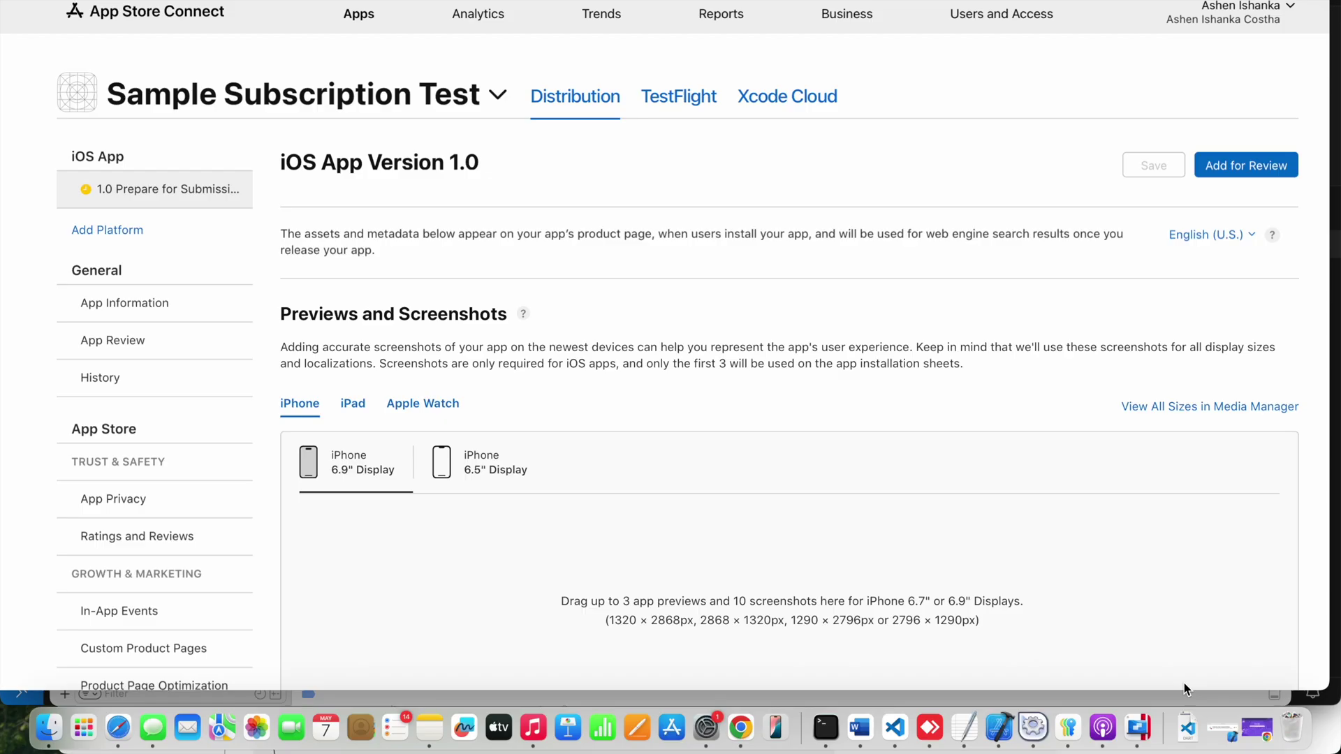
scroll(106, 212, "down", 3)
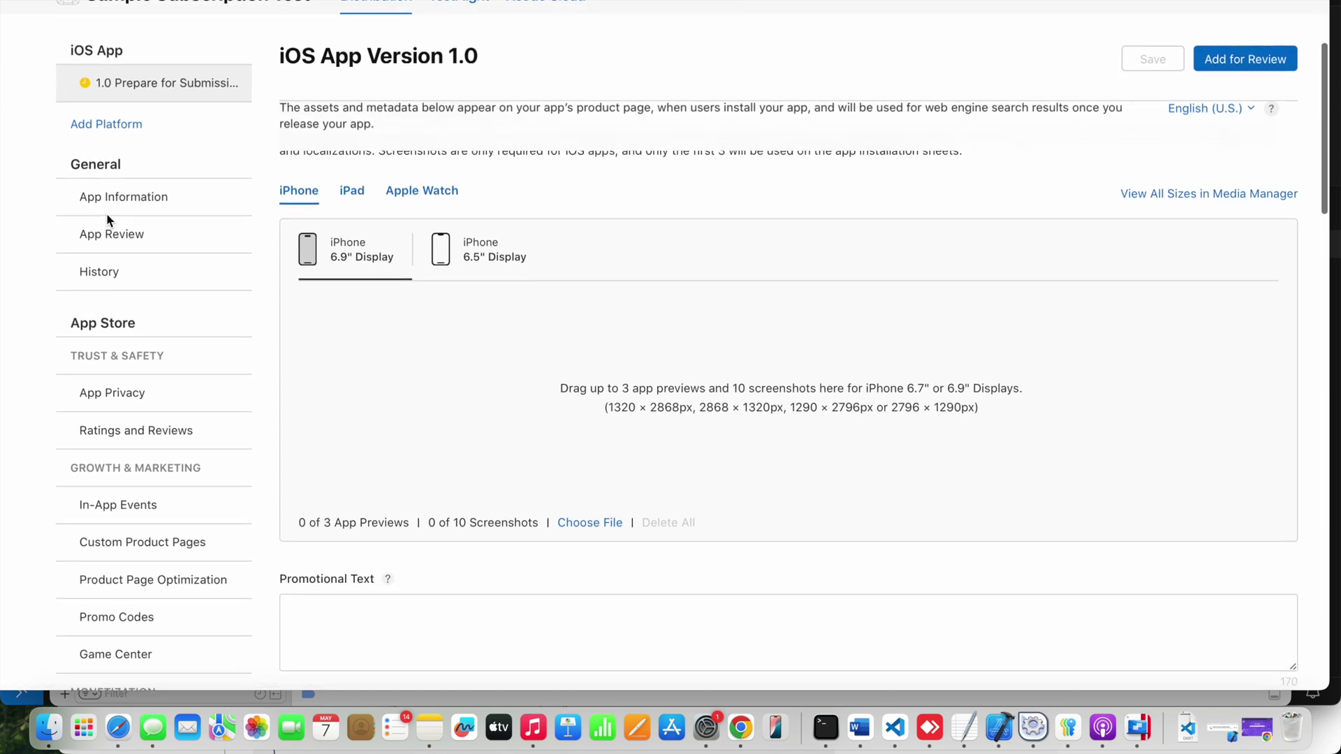
scroll(132, 517, "down", 5)
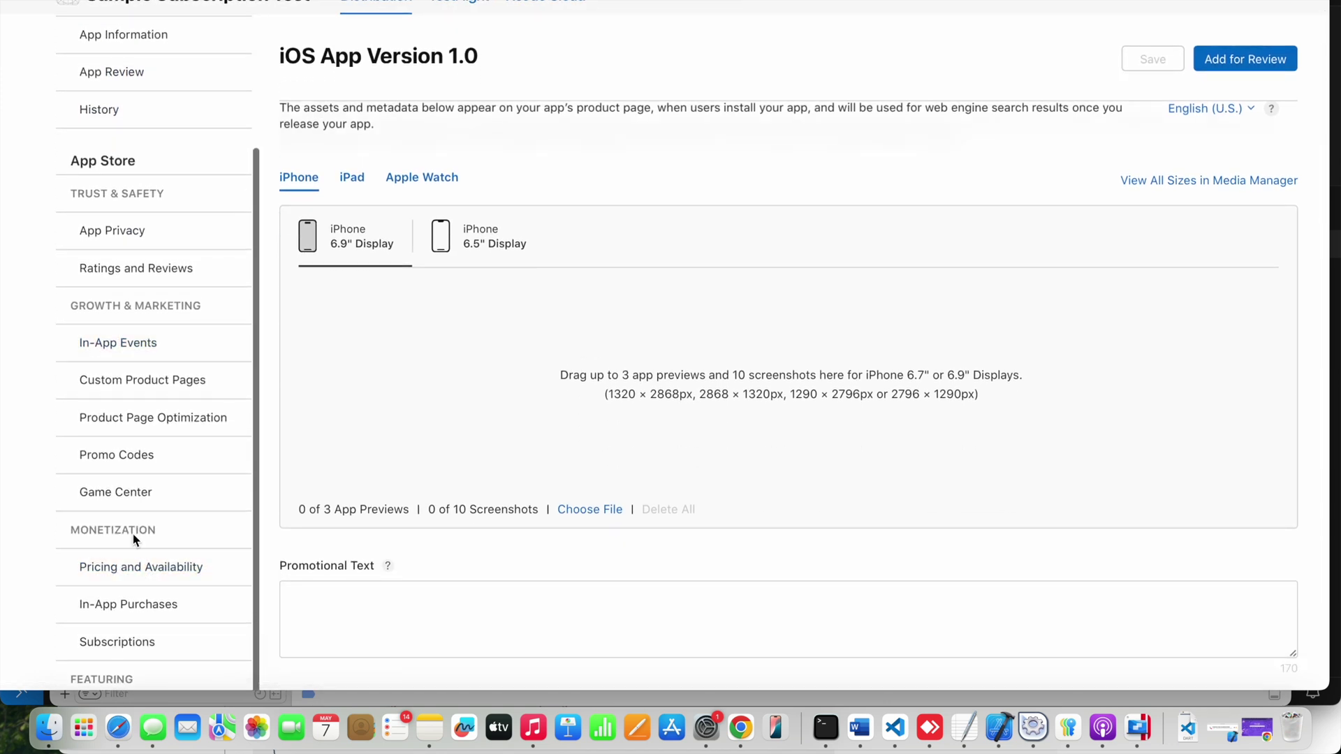
left_click(132, 651)
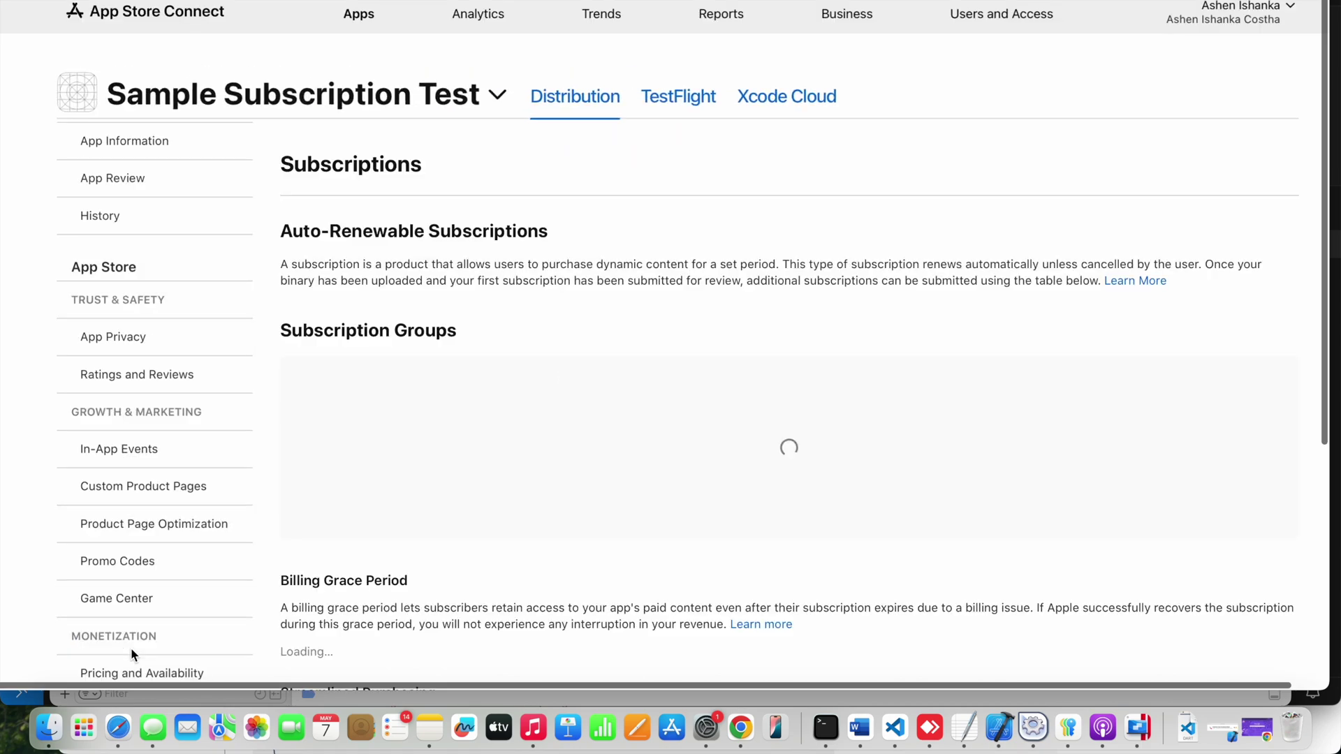
scroll(575, 565, "down", 8)
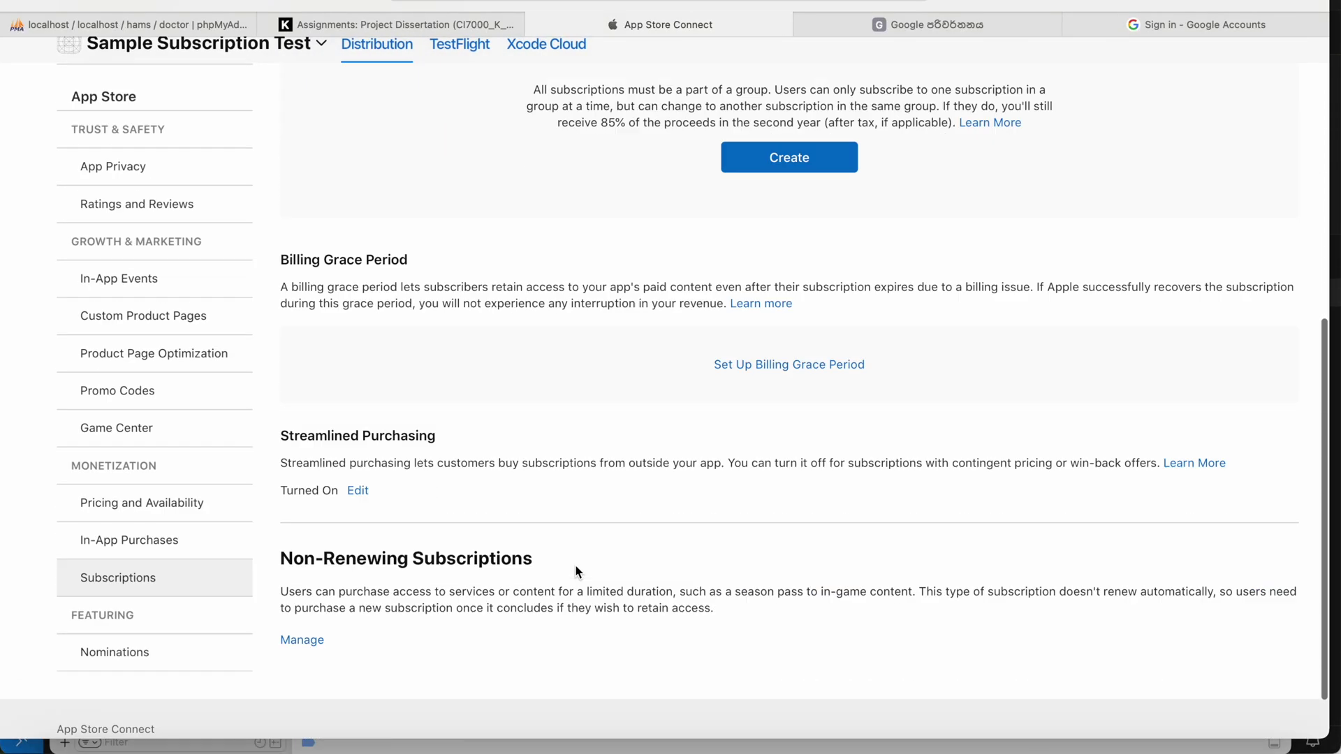
scroll(576, 565, "up", 10)
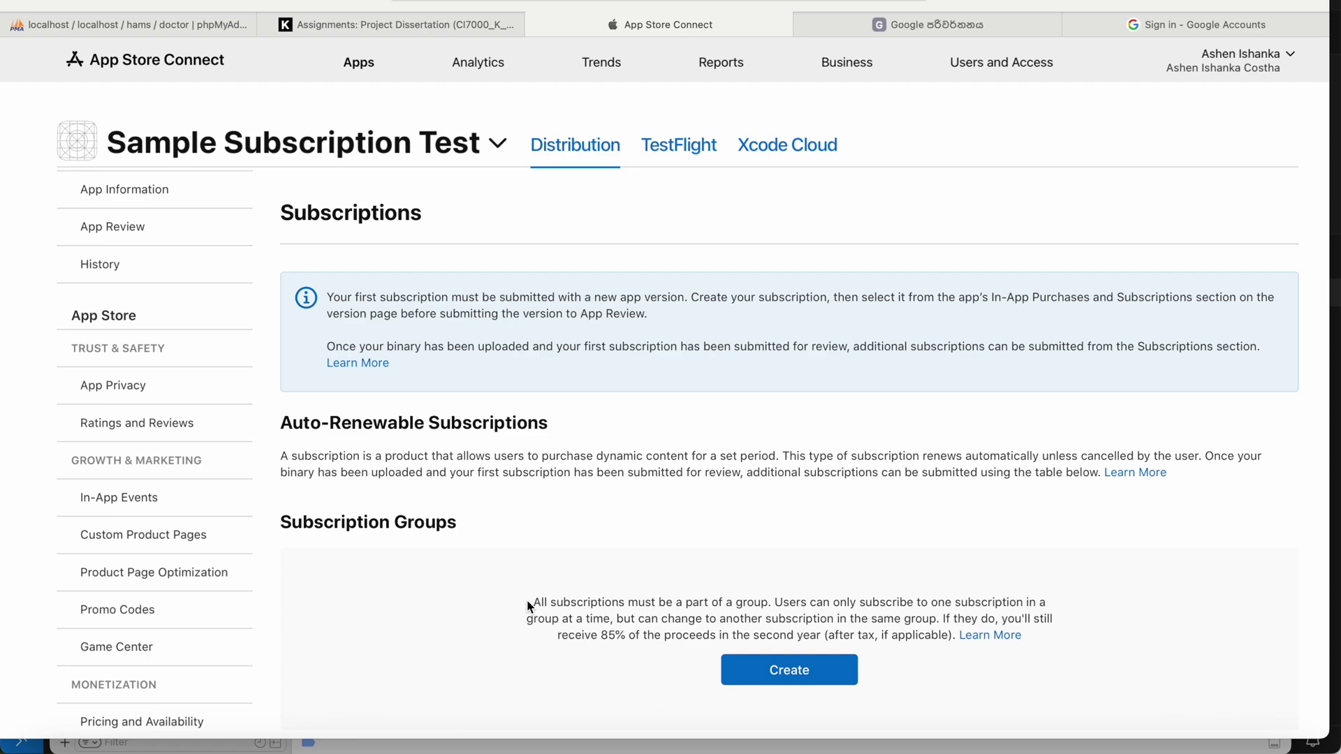
left_click_drag(531, 602, 721, 602)
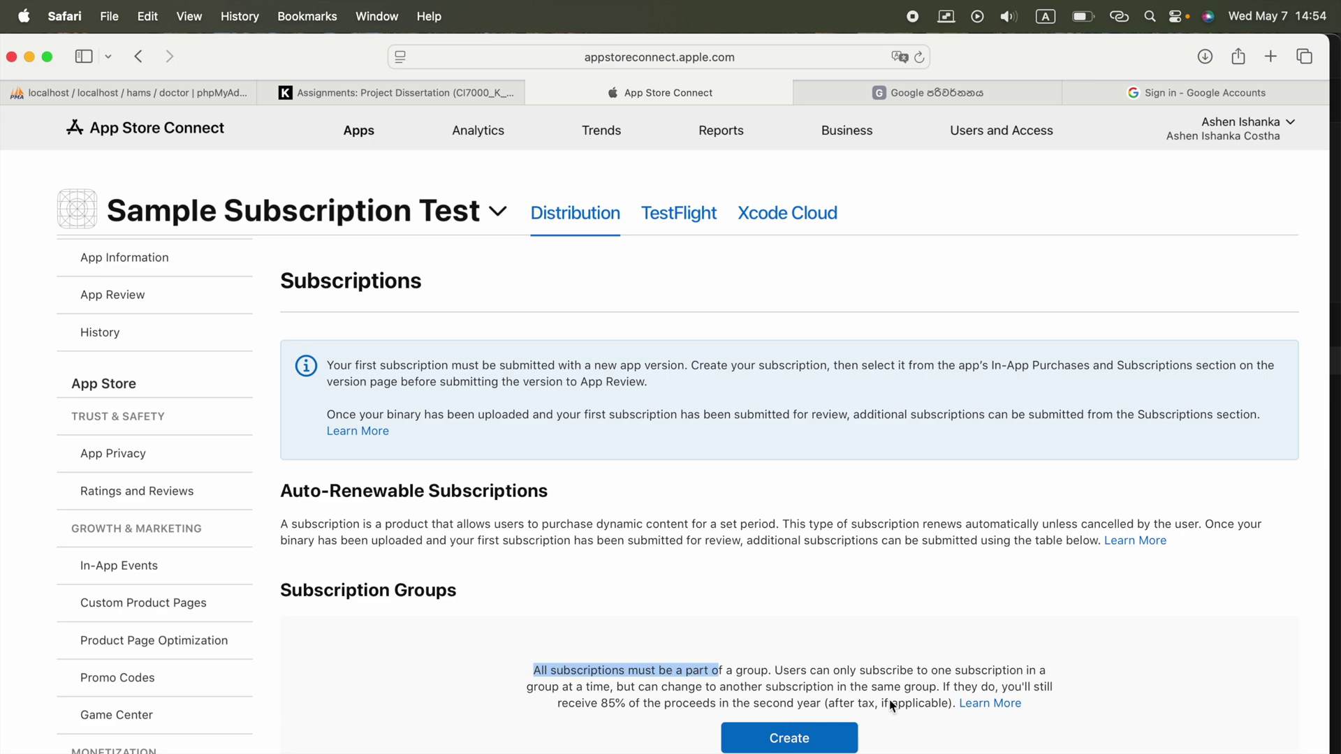
scroll(877, 735, "down", 2)
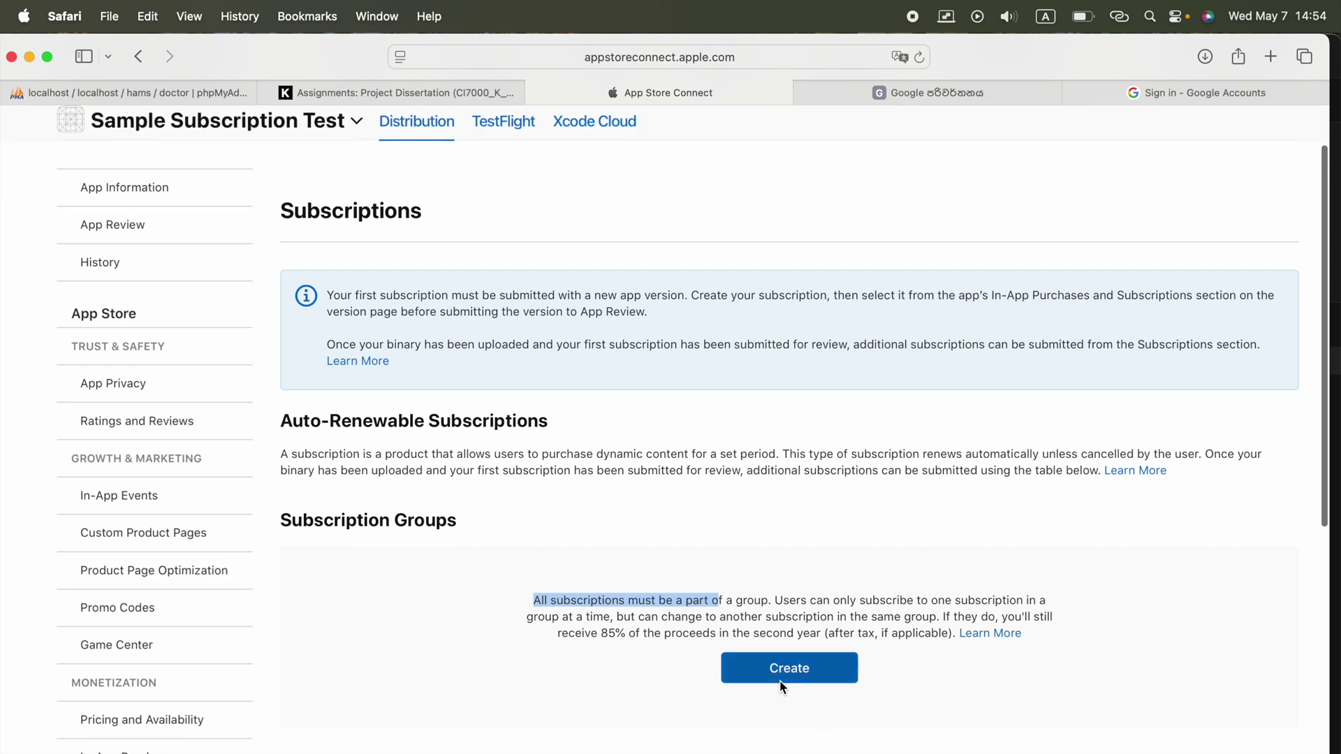
scroll(781, 683, "down", 6)
scroll(742, 494, "up", 4)
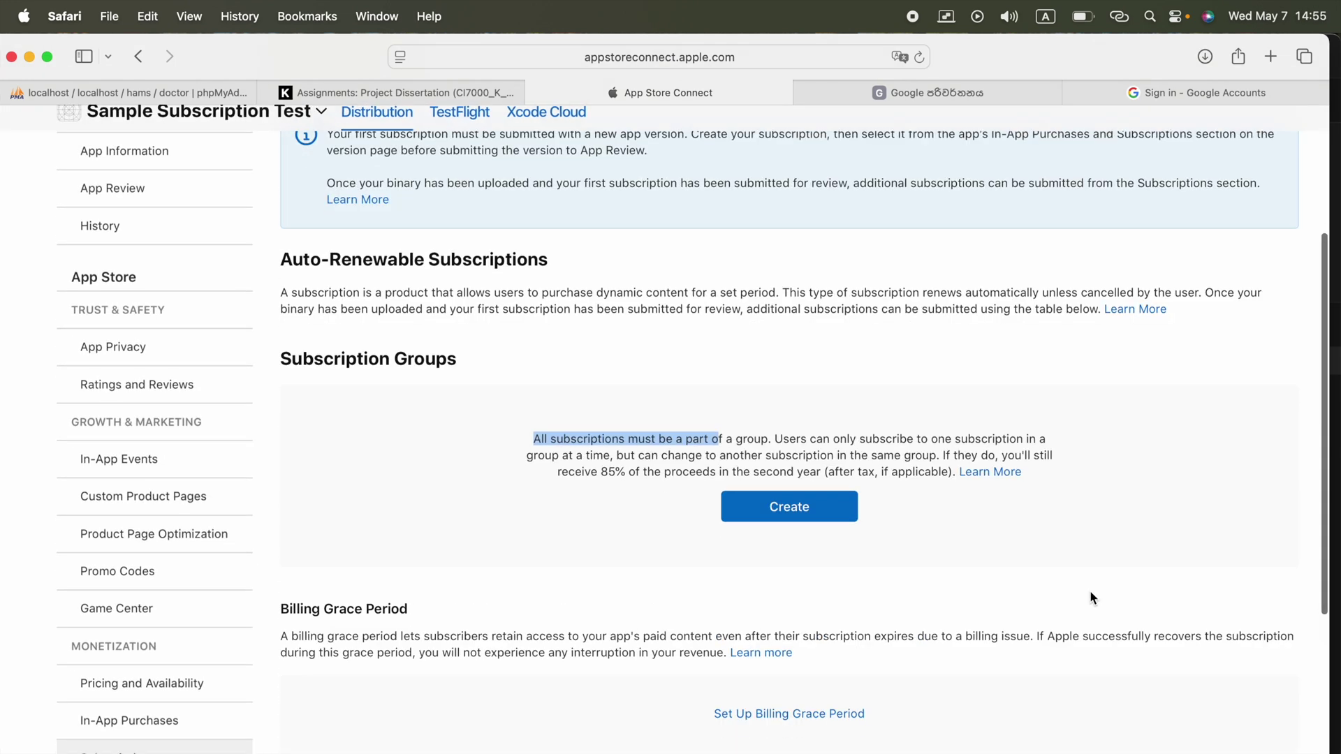
Create a subscription group with a reference name ending in 'Test App Full Accesss Subscription'
left_click(802, 513)
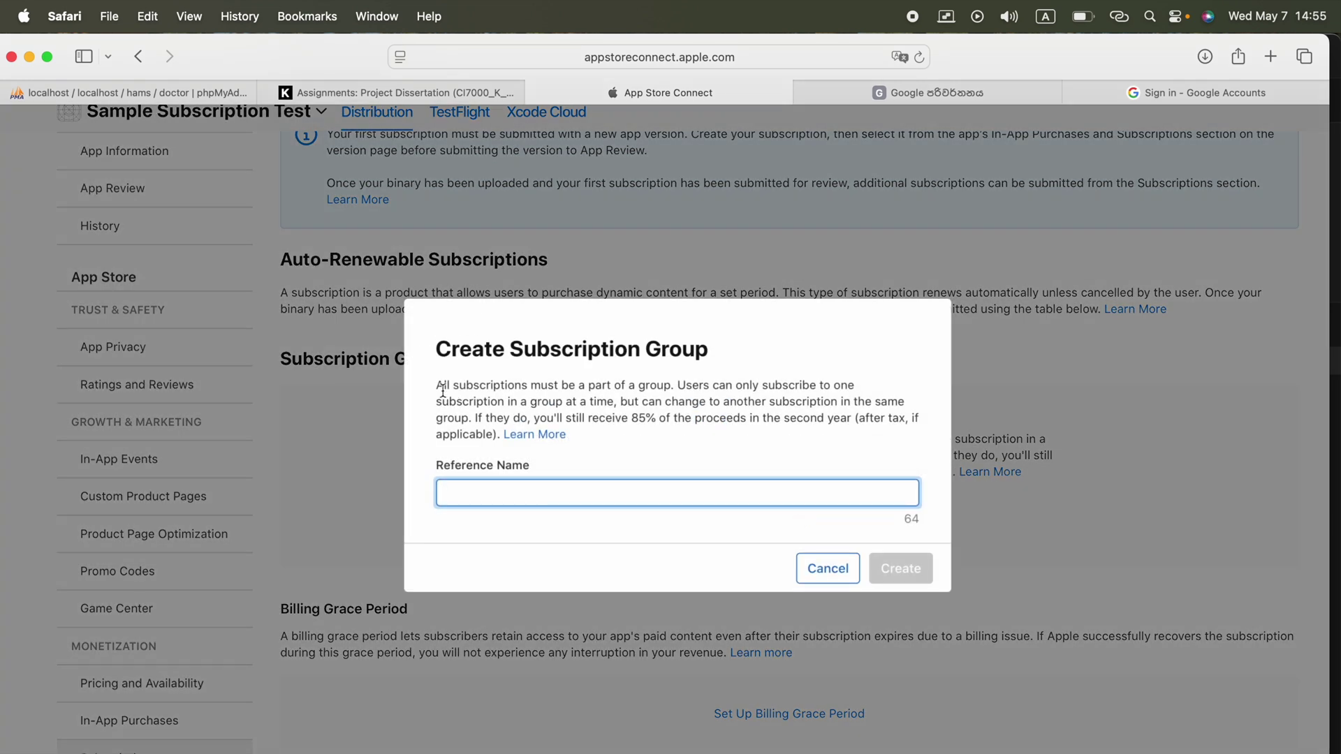
left_click_drag(437, 385, 537, 384)
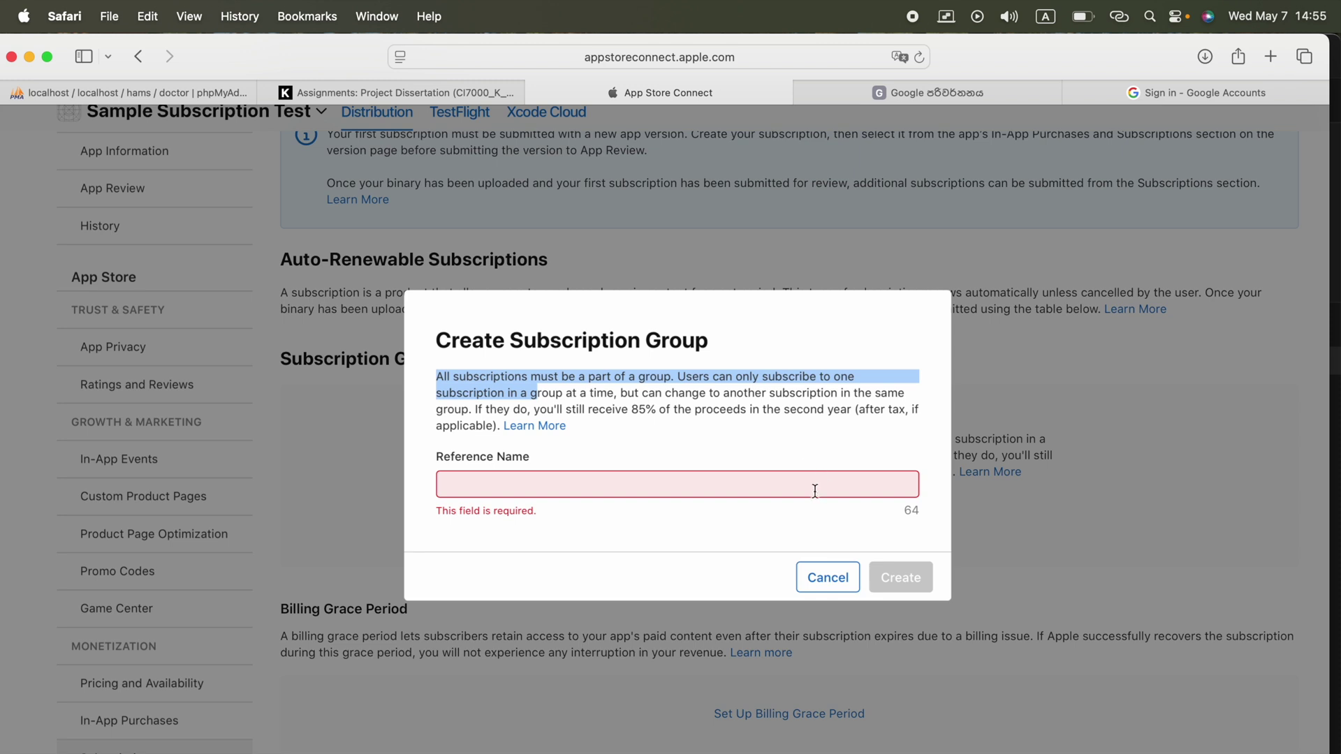
left_click(815, 492)
key("Caps_Lock")
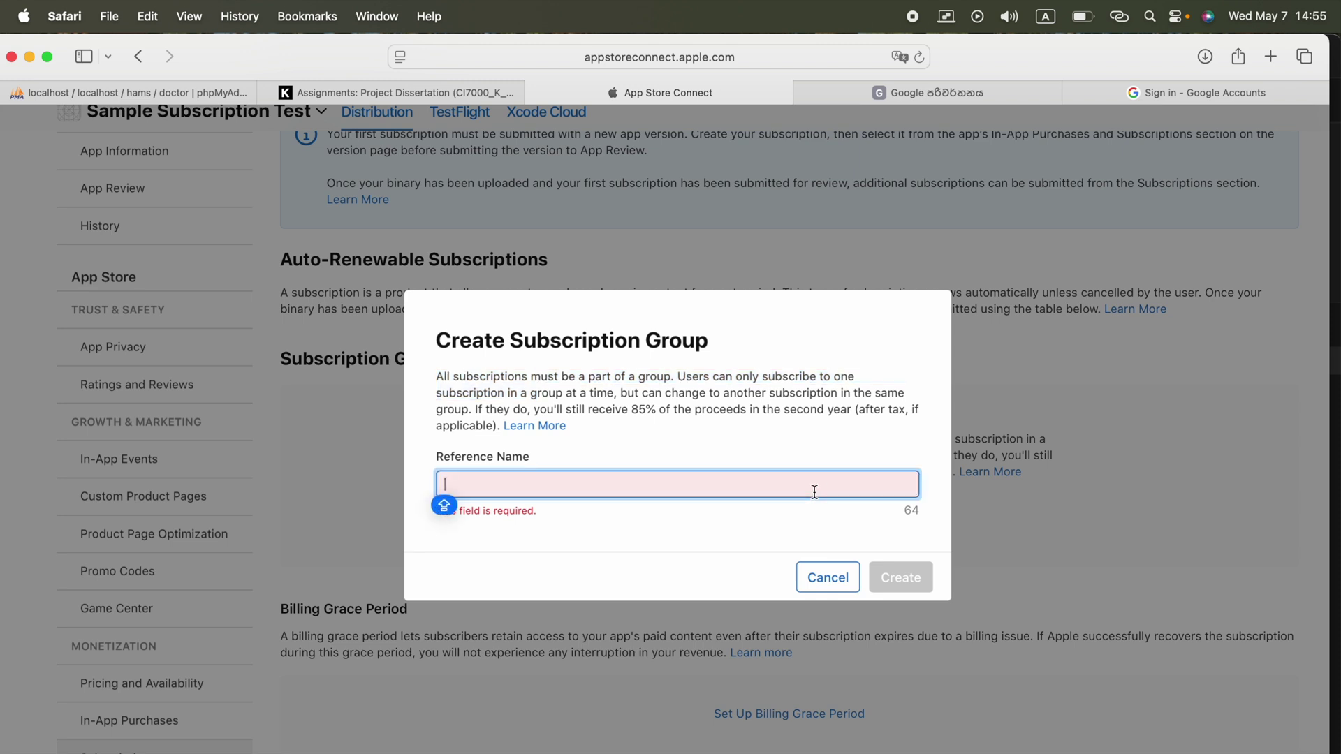
type("Ashen ")
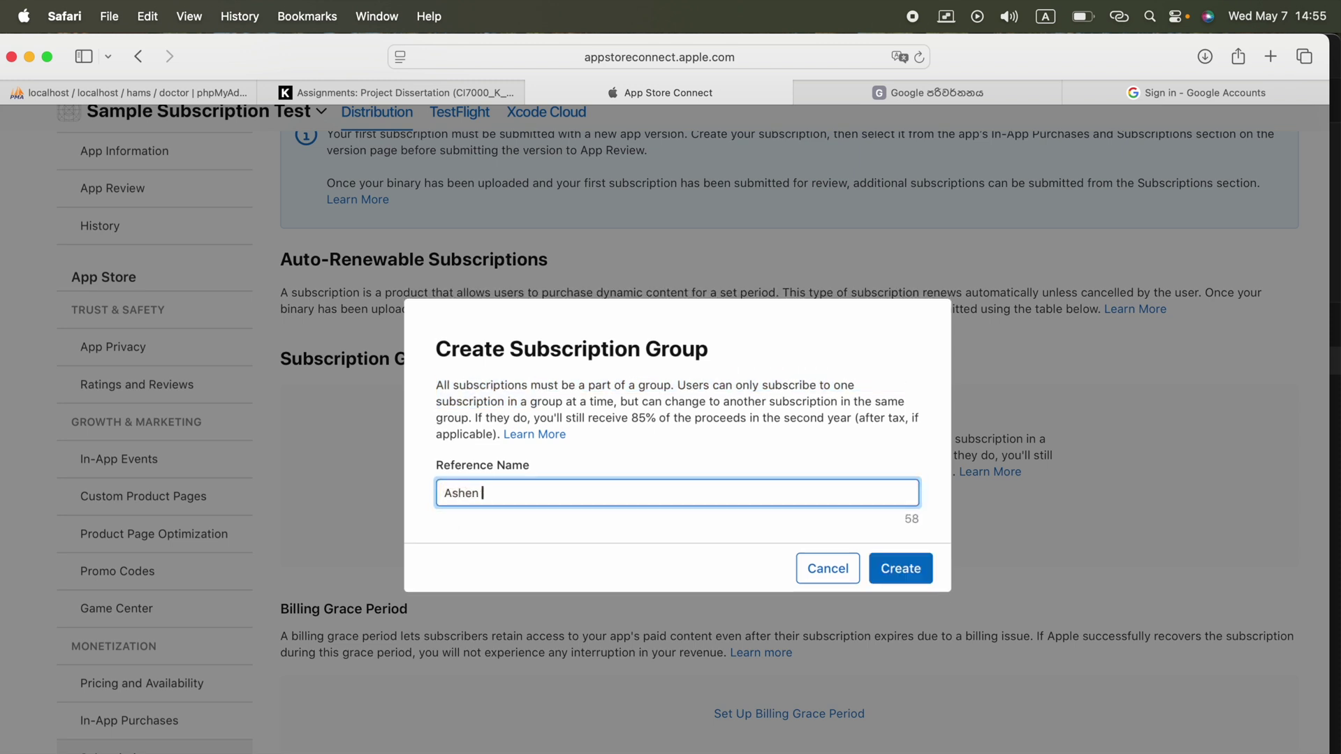
type("Test App F")
type("ull Access")
type("s Subscri")
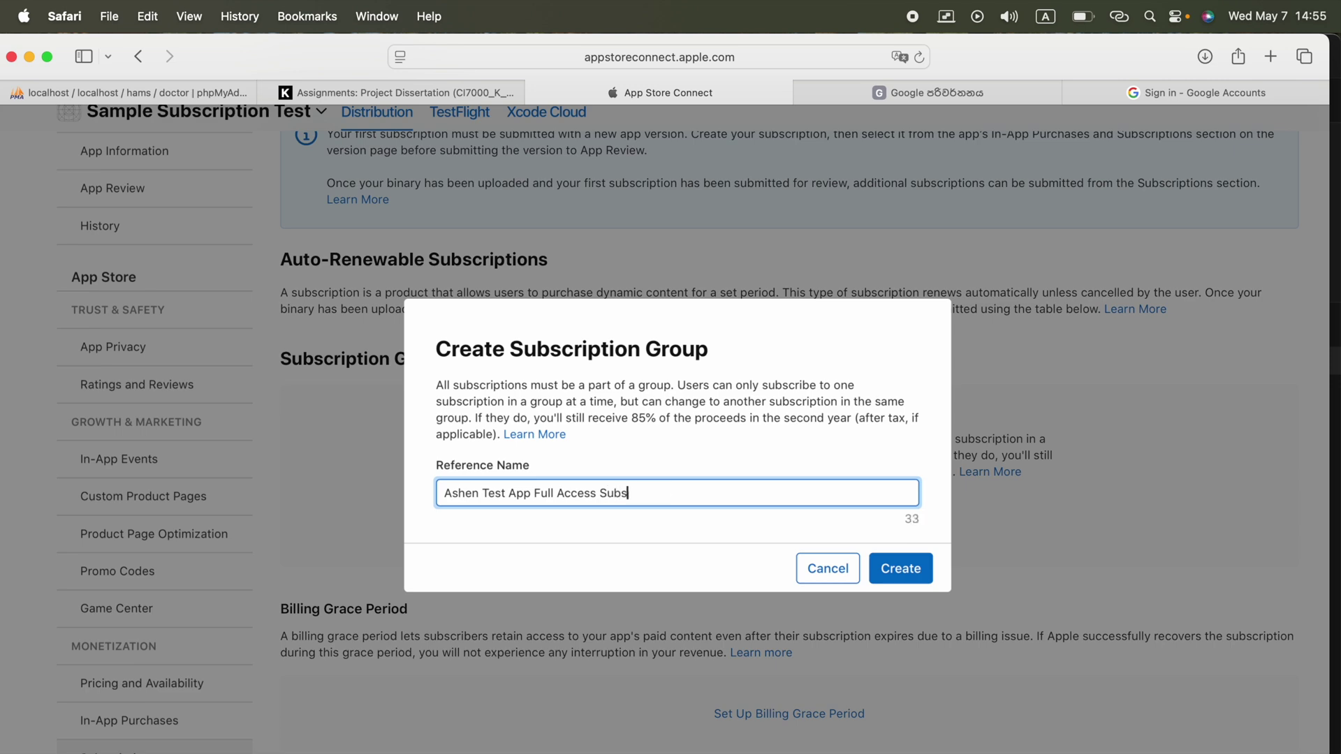
type("ption")
left_click(919, 573)
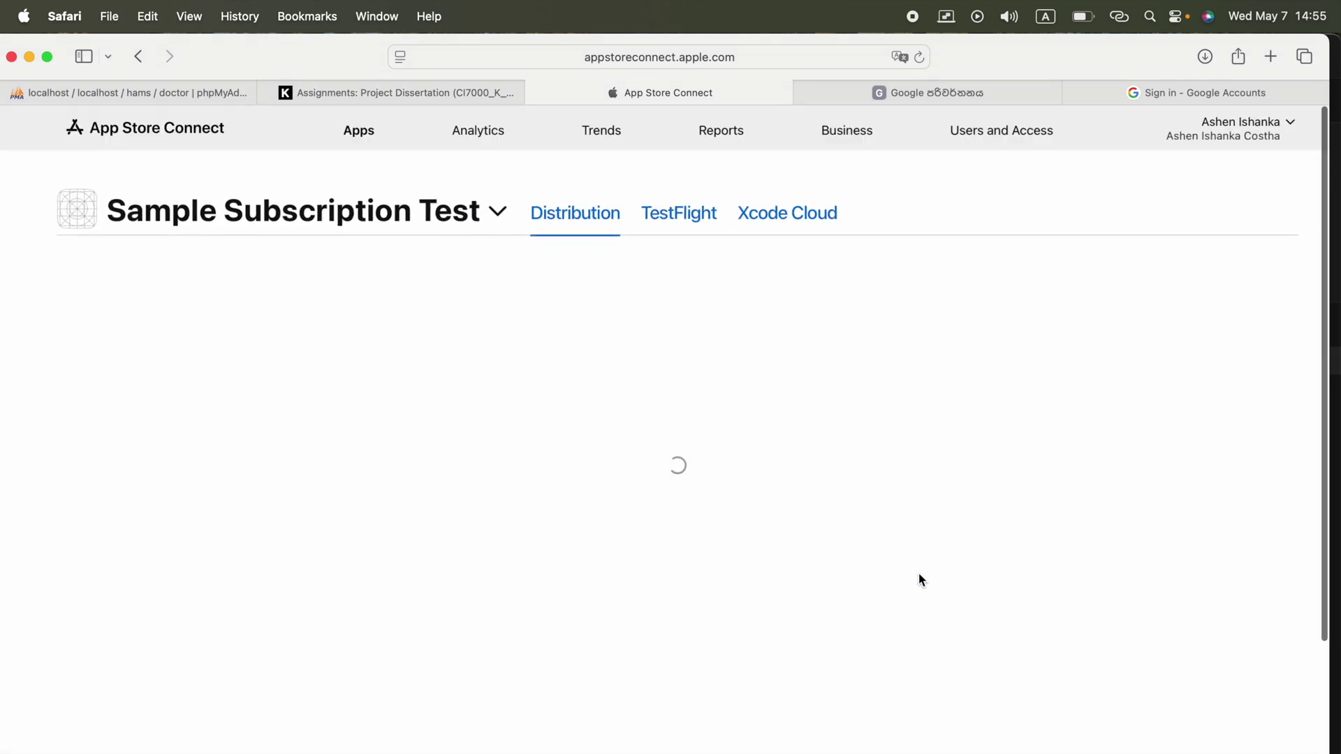
scroll(919, 573, "down", 4)
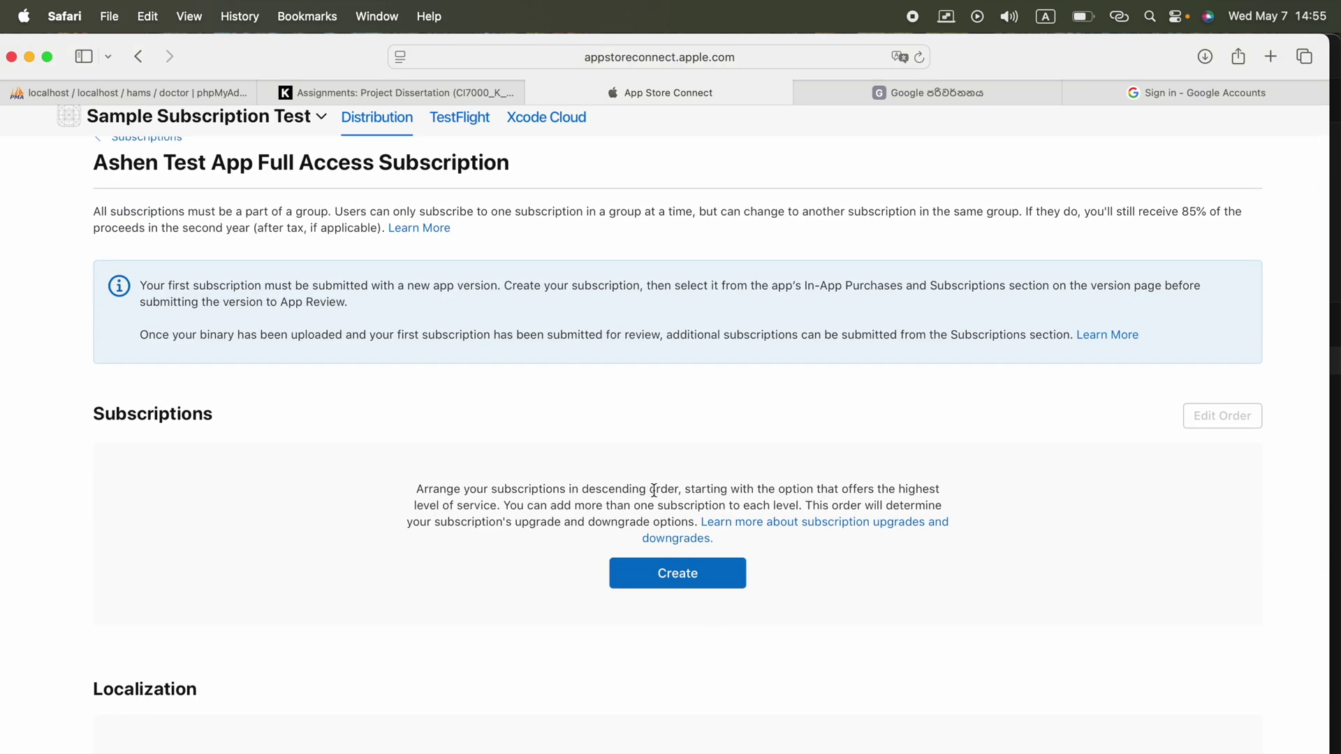
scroll(654, 490, "down", 4)
scroll(654, 490, "down", 5)
scroll(652, 494, "up", 8)
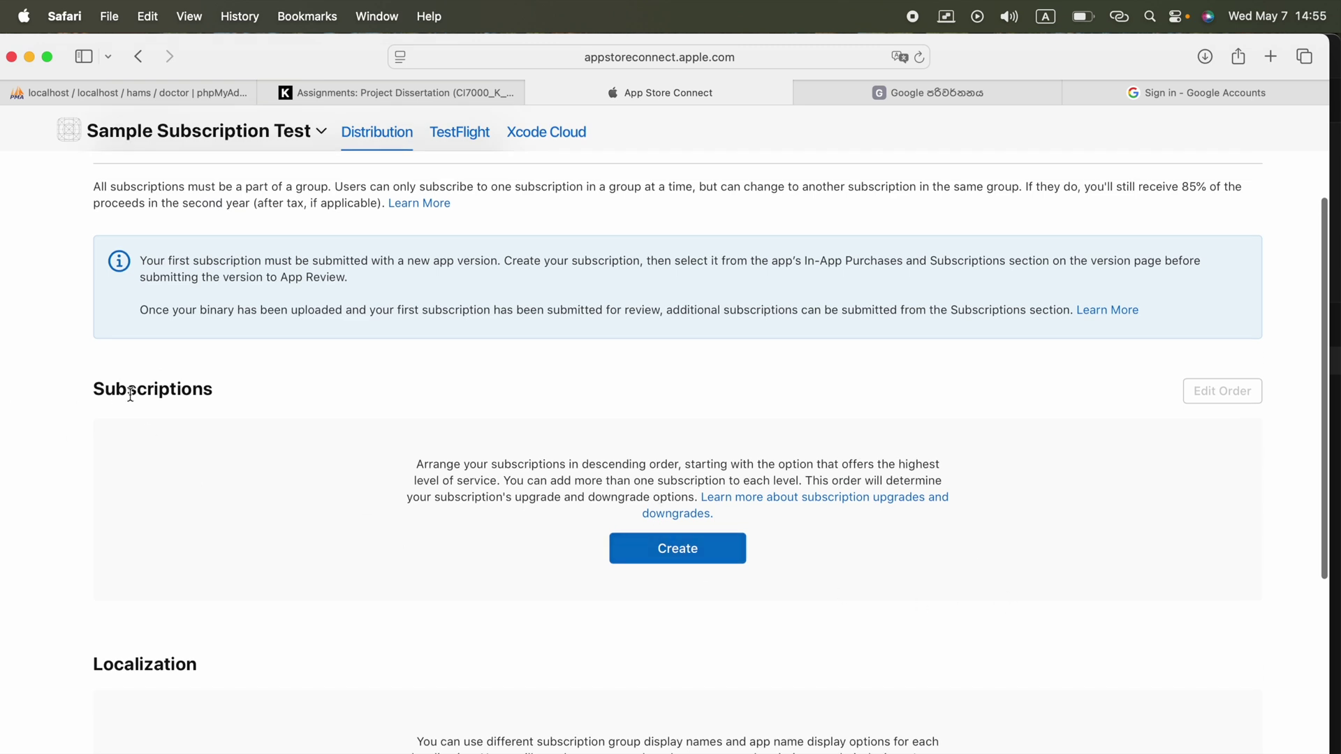
left_click_drag(76, 400, 284, 394)
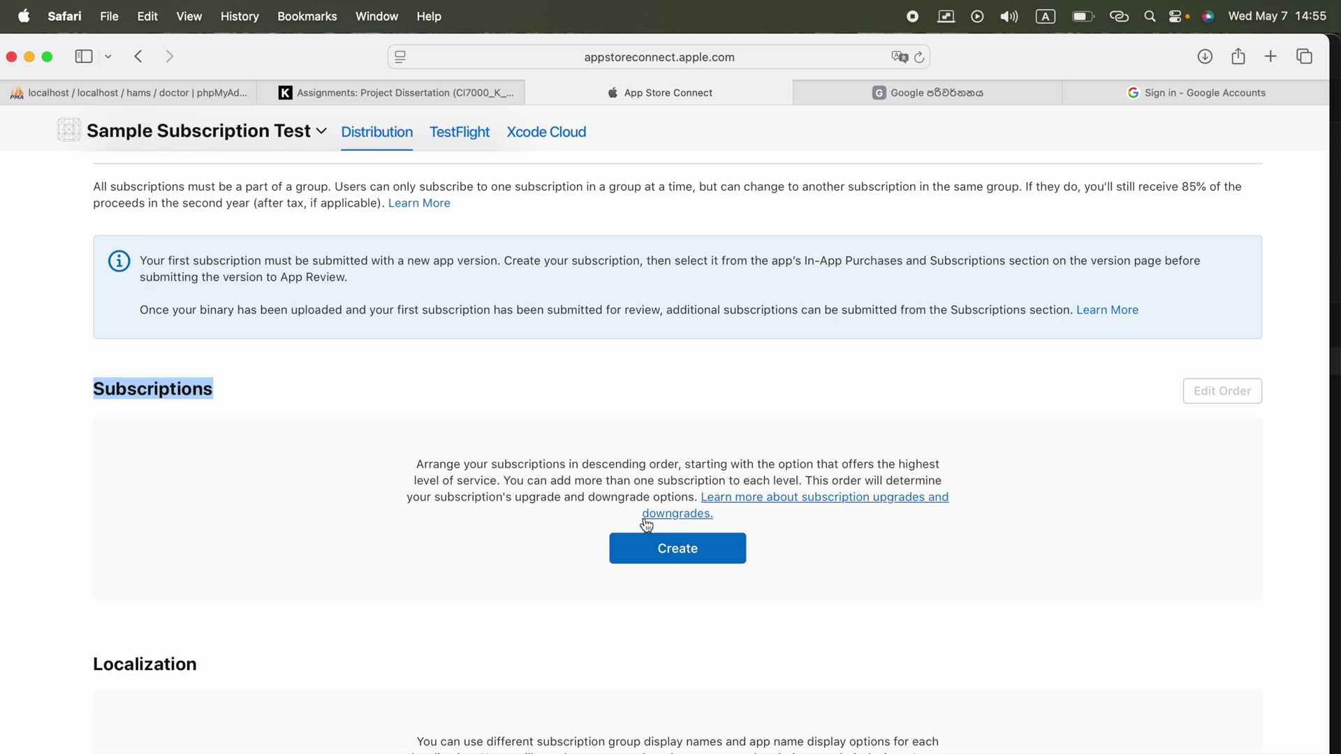
Start a new subscription in the group with reference name 'Weekly'
left_click(695, 552)
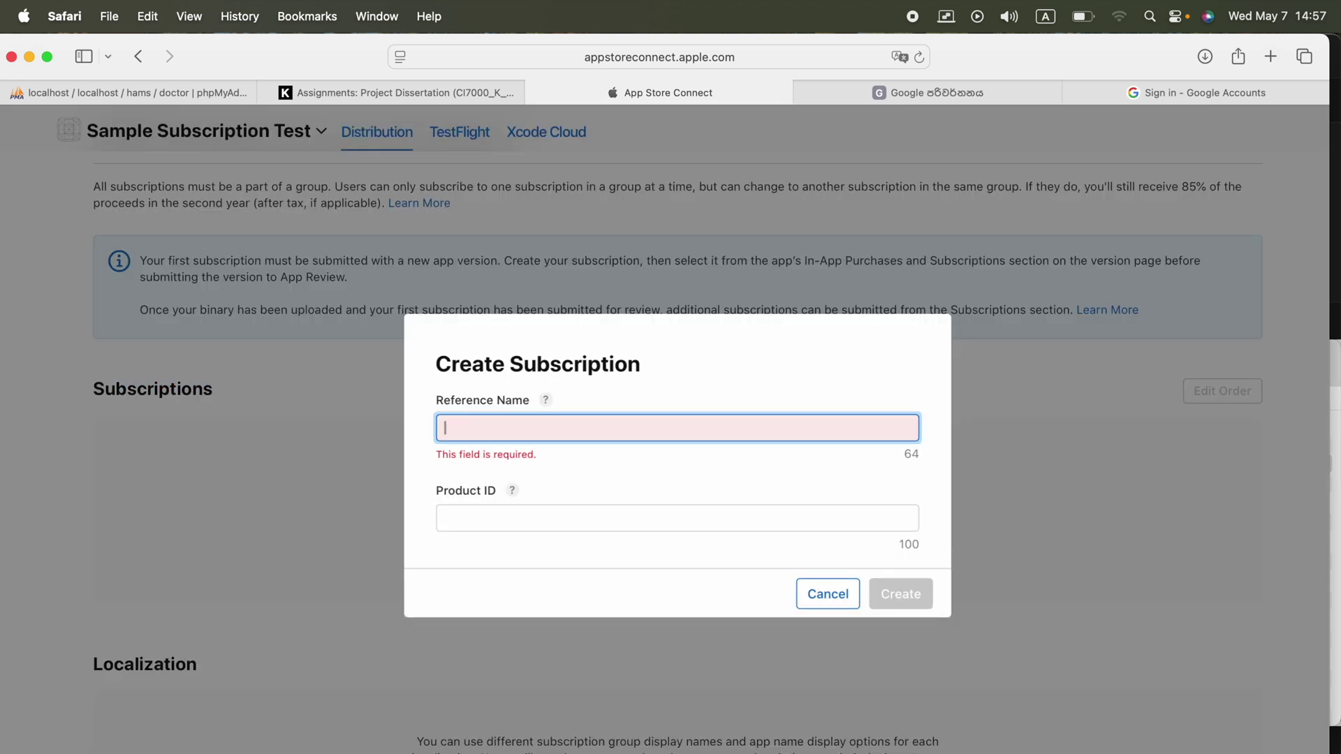
mouse_move(547, 402)
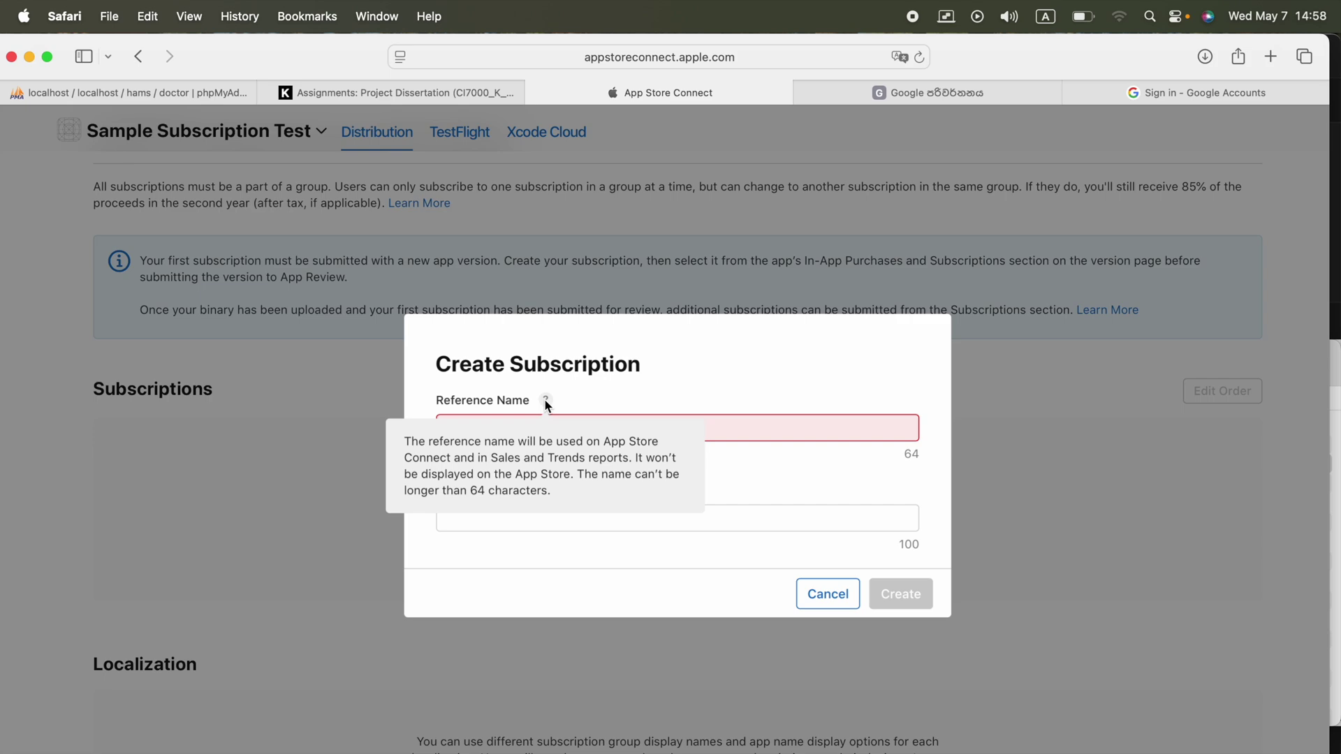
left_click(859, 434)
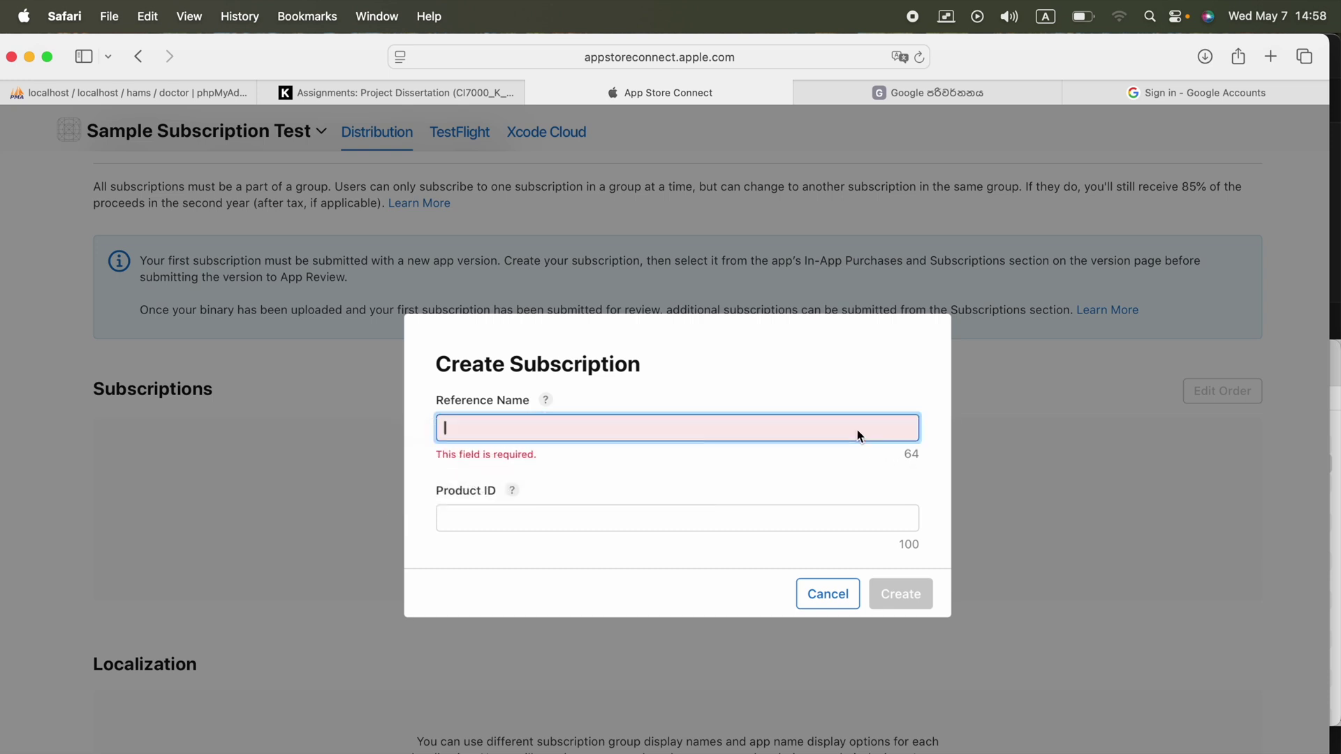
type("We")
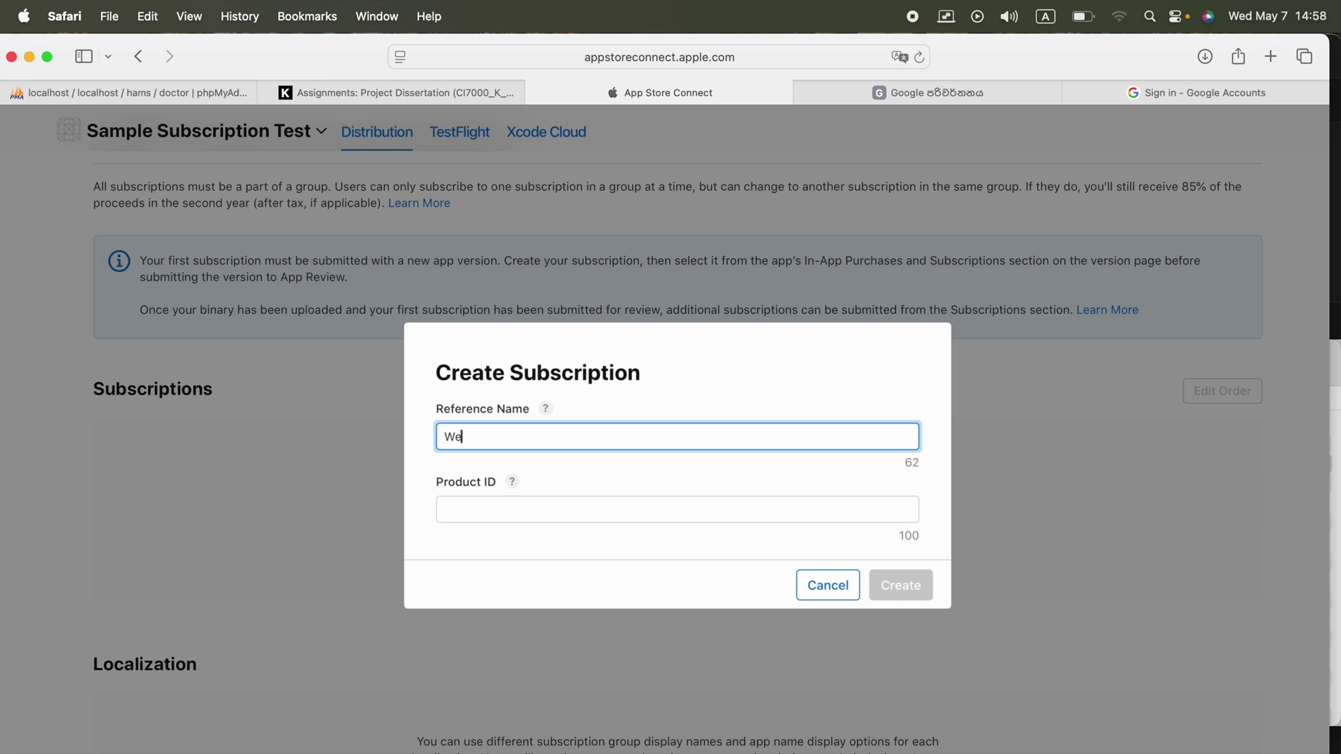
key("BackSpace")
key("BackSpace")
type("Weekly")
Enter the developer's reverse-domain prefix in the Product ID field
left_click(748, 520)
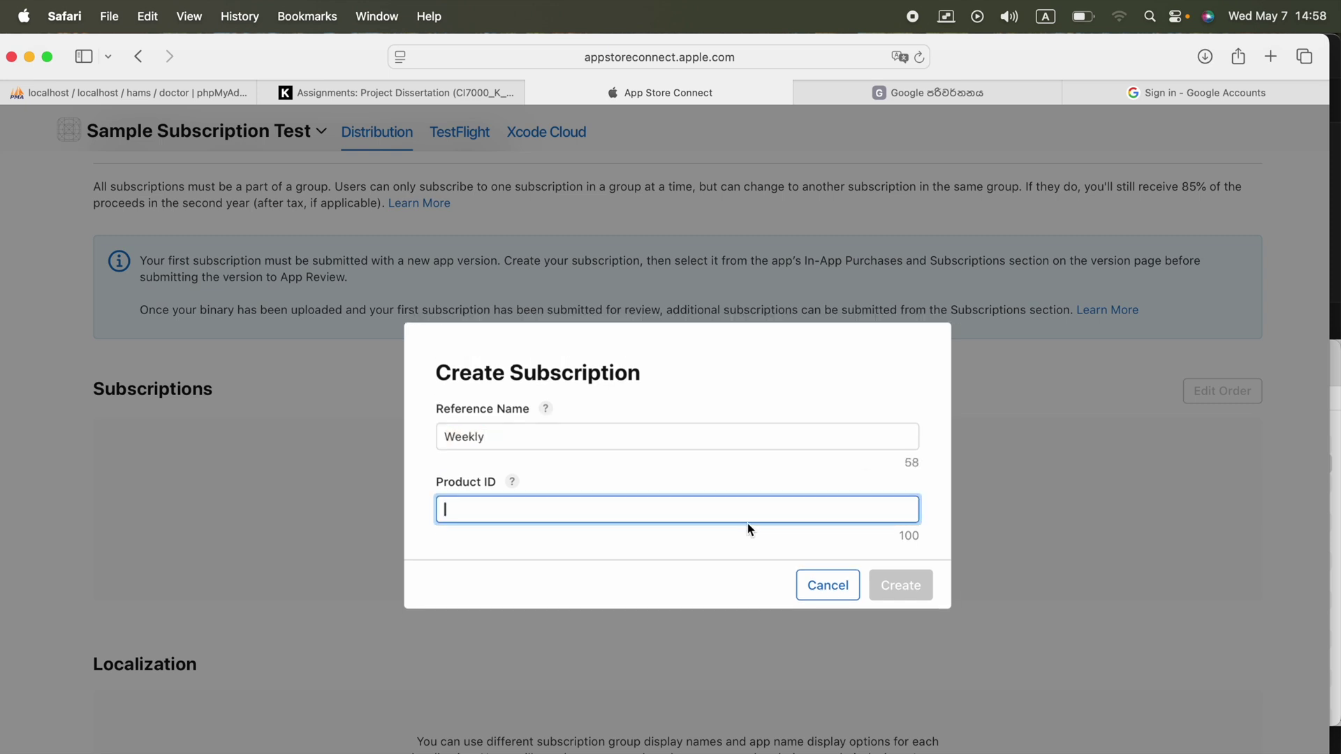
left_click(510, 491)
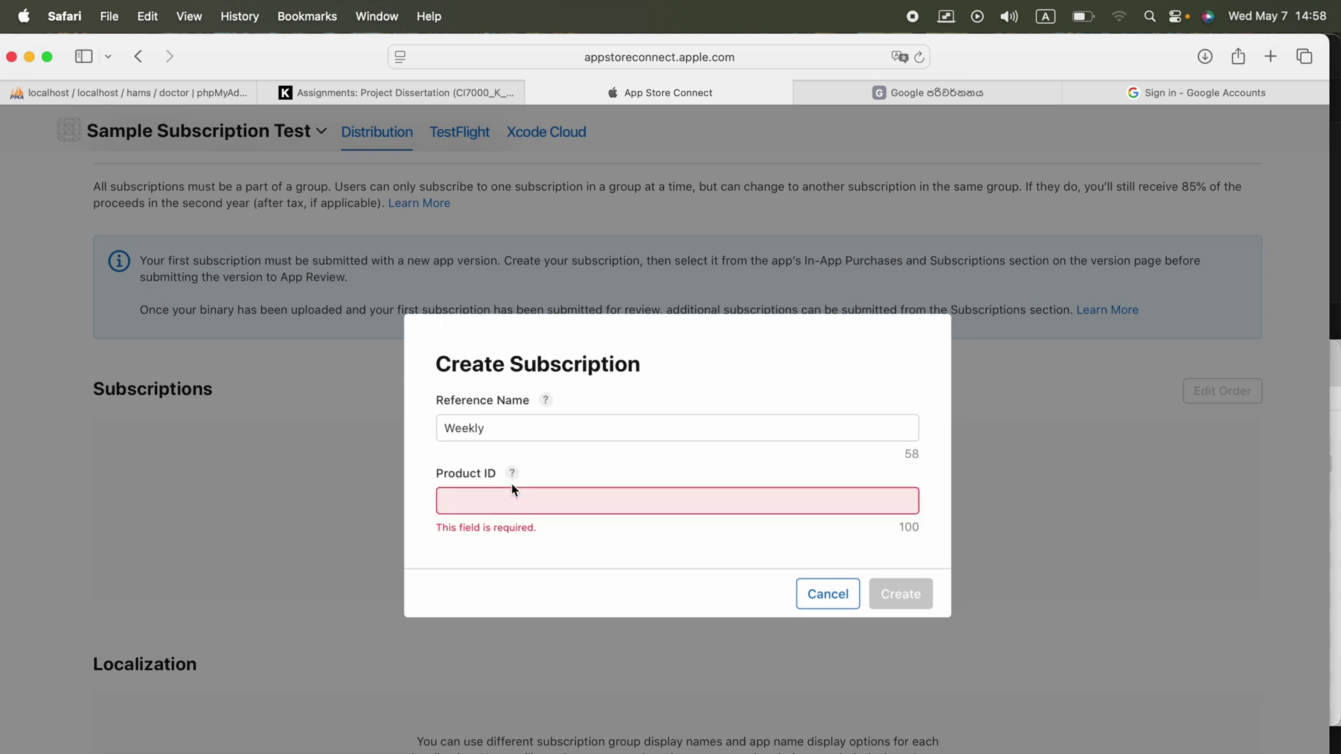
mouse_move(512, 476)
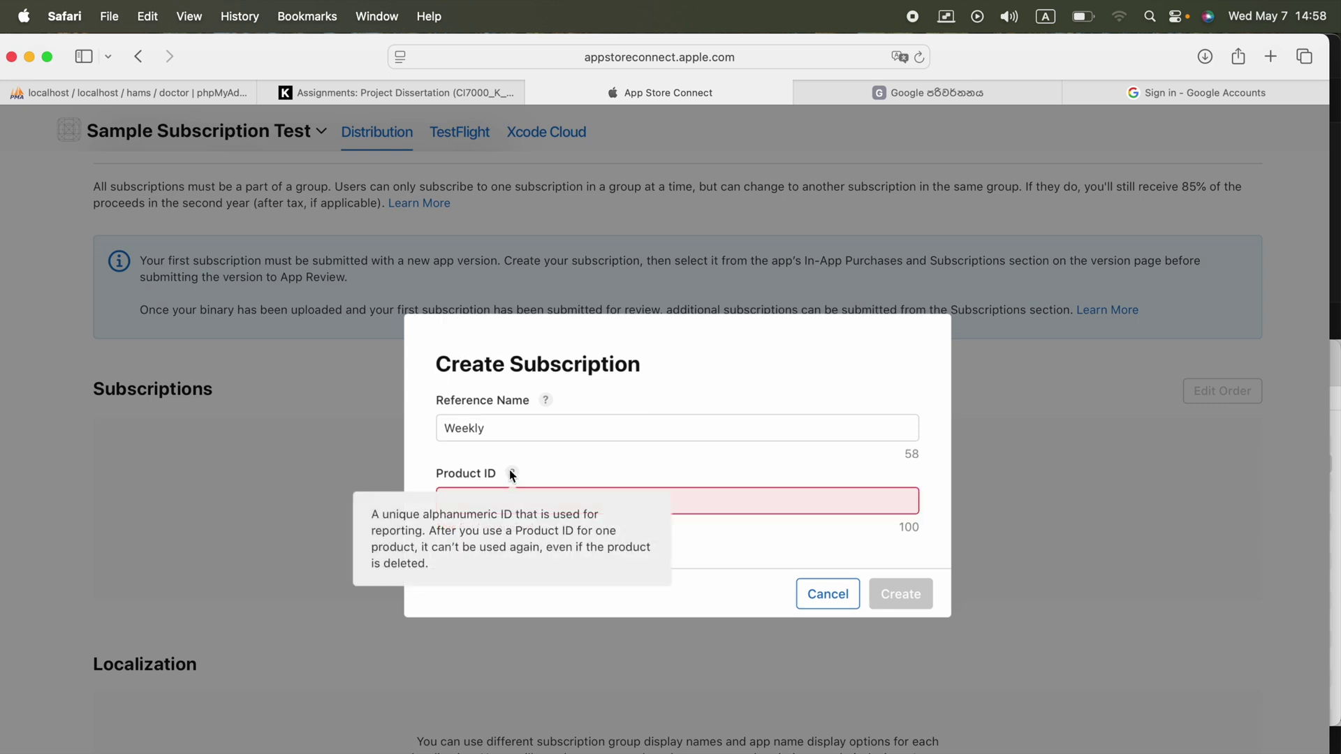
double_click(377, 523)
mouse_move(378, 523)
left_mouse_down()
mouse_move(545, 531)
mouse_move(386, 538)
left_mouse_up()
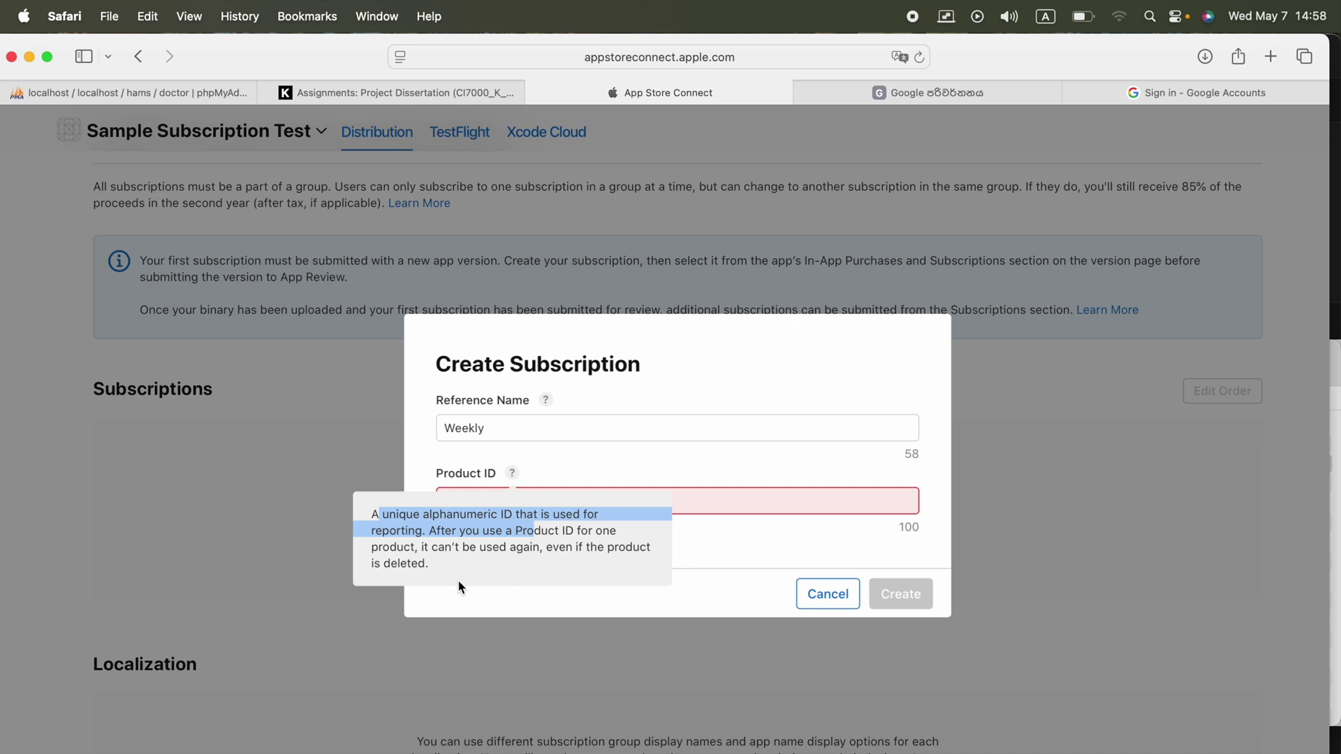
left_click(778, 514)
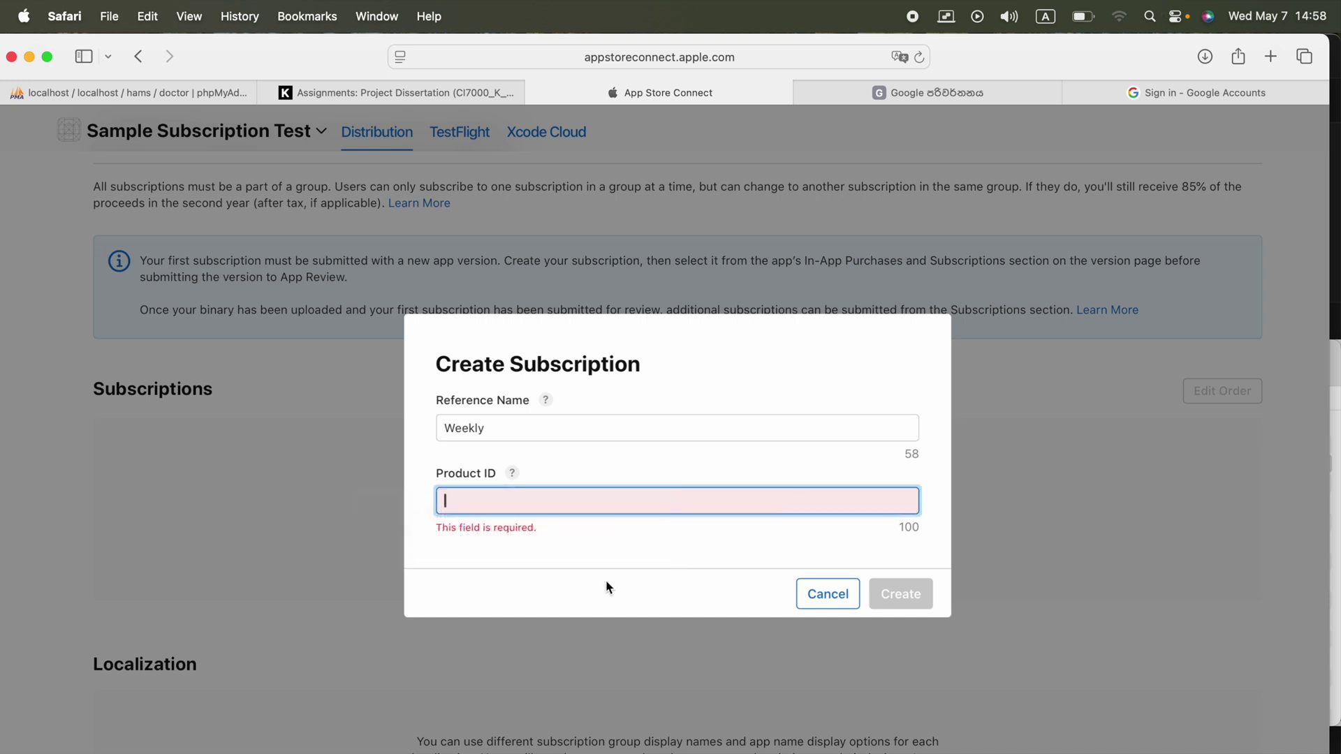
type("com.")
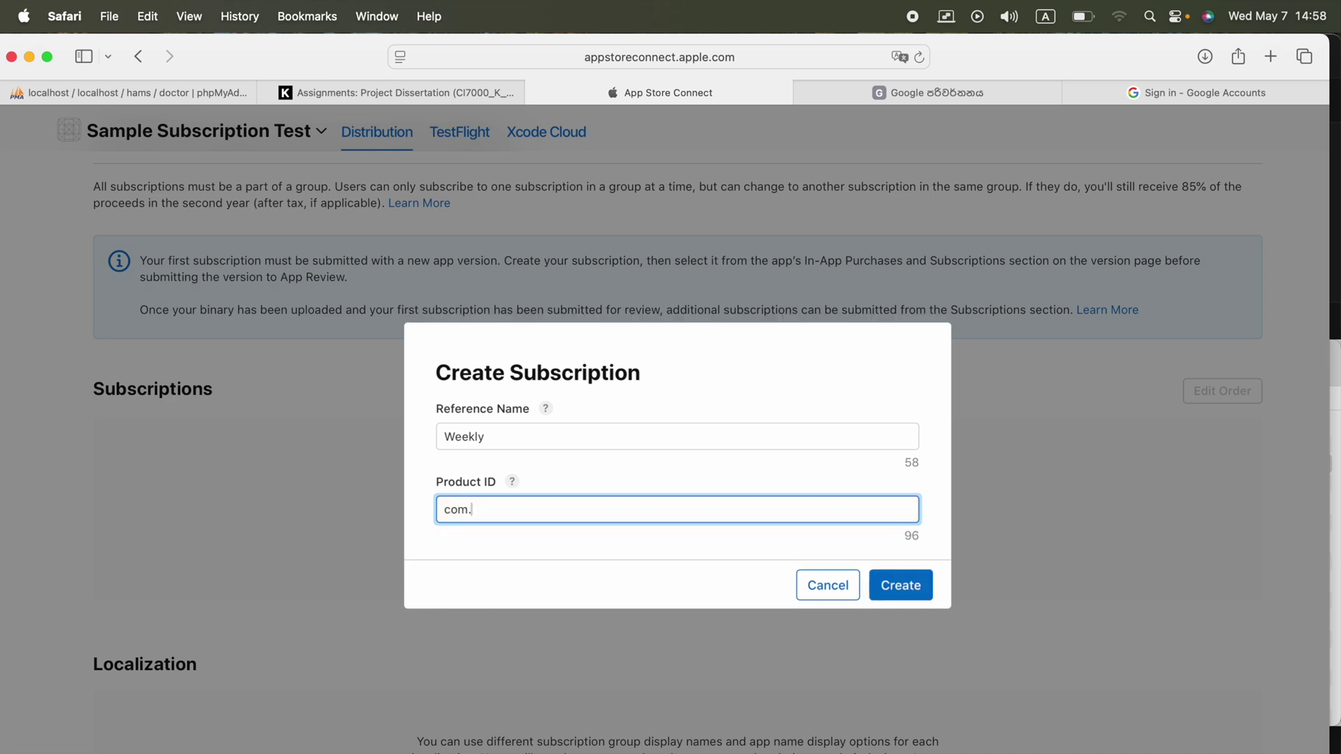
type("ashenishanka.")
In Xcode, dismiss the upload message and close Archives to copy the Bundle Identifier
key("super+Tab")
left_click(917, 625)
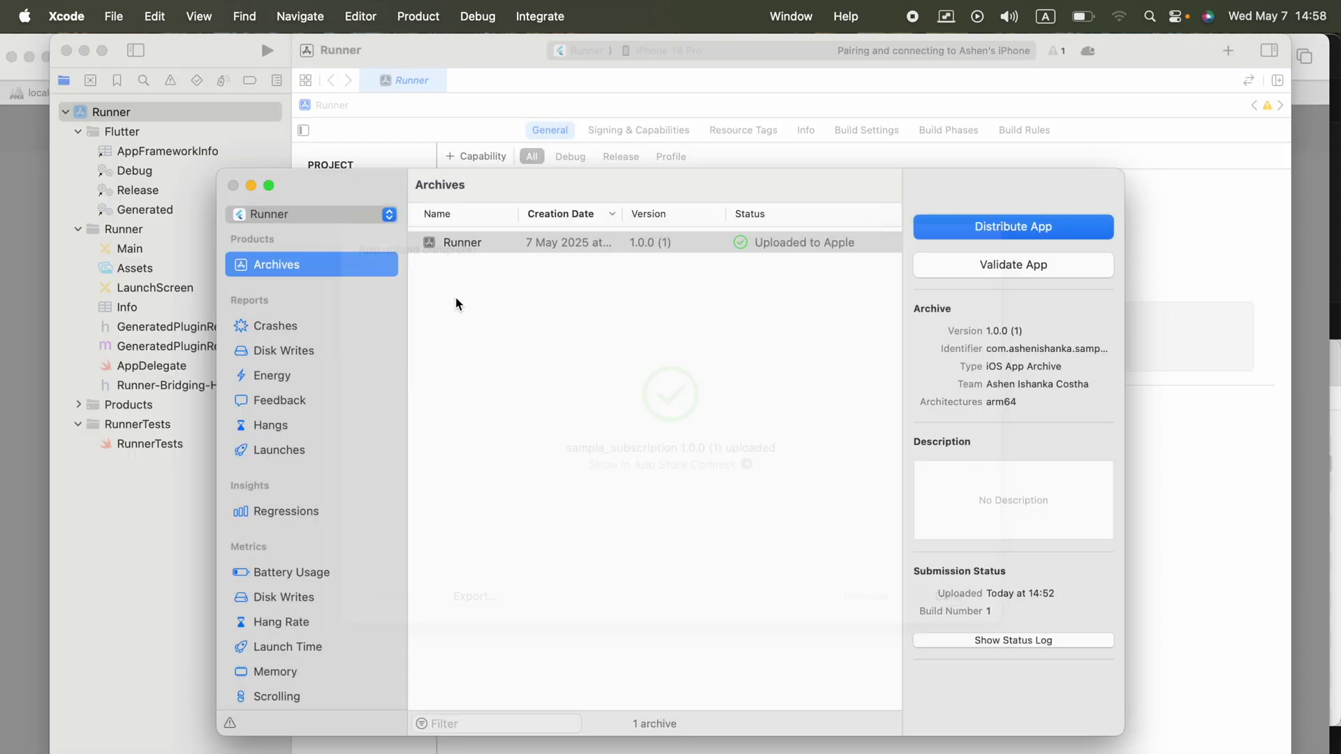
left_click(233, 186)
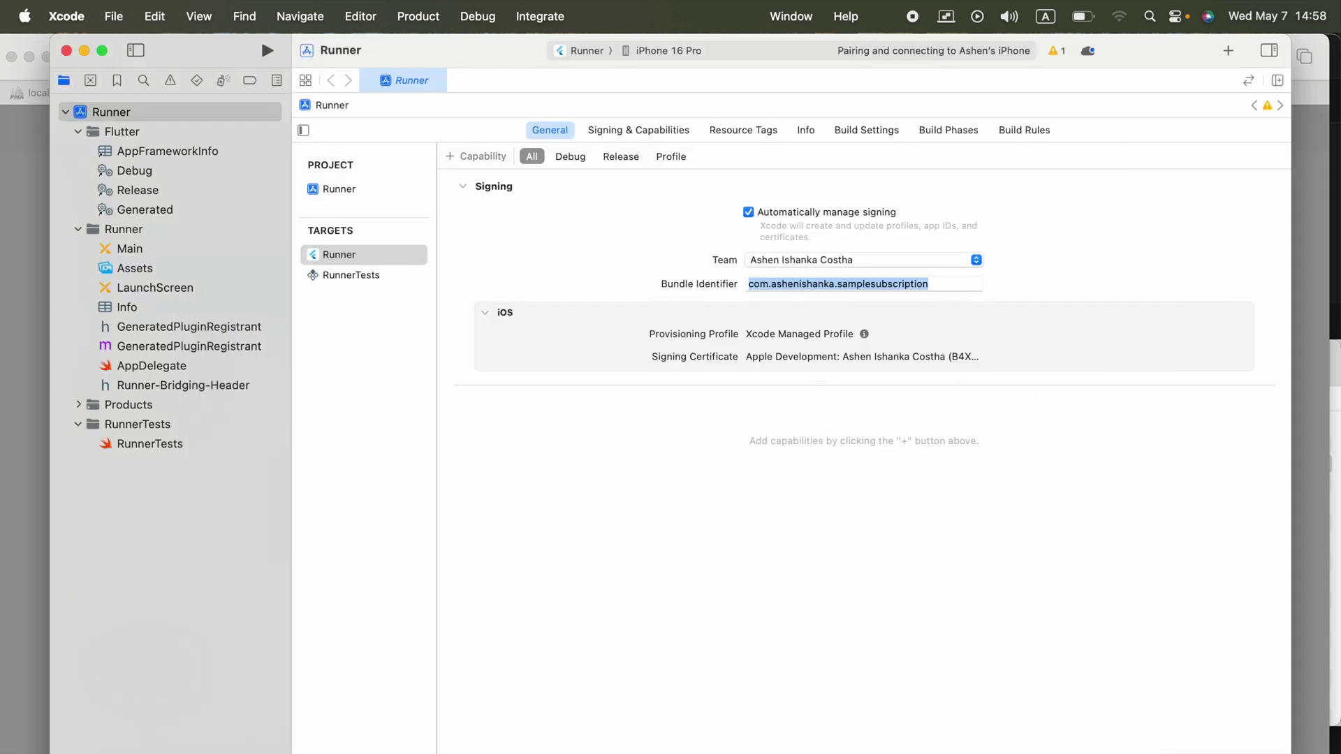
key("super+Tab")
Set the Product ID to the pasted bundle identifier plus '.weekly' and create the subscription
type("com.ashenishanka.samplesubscription")
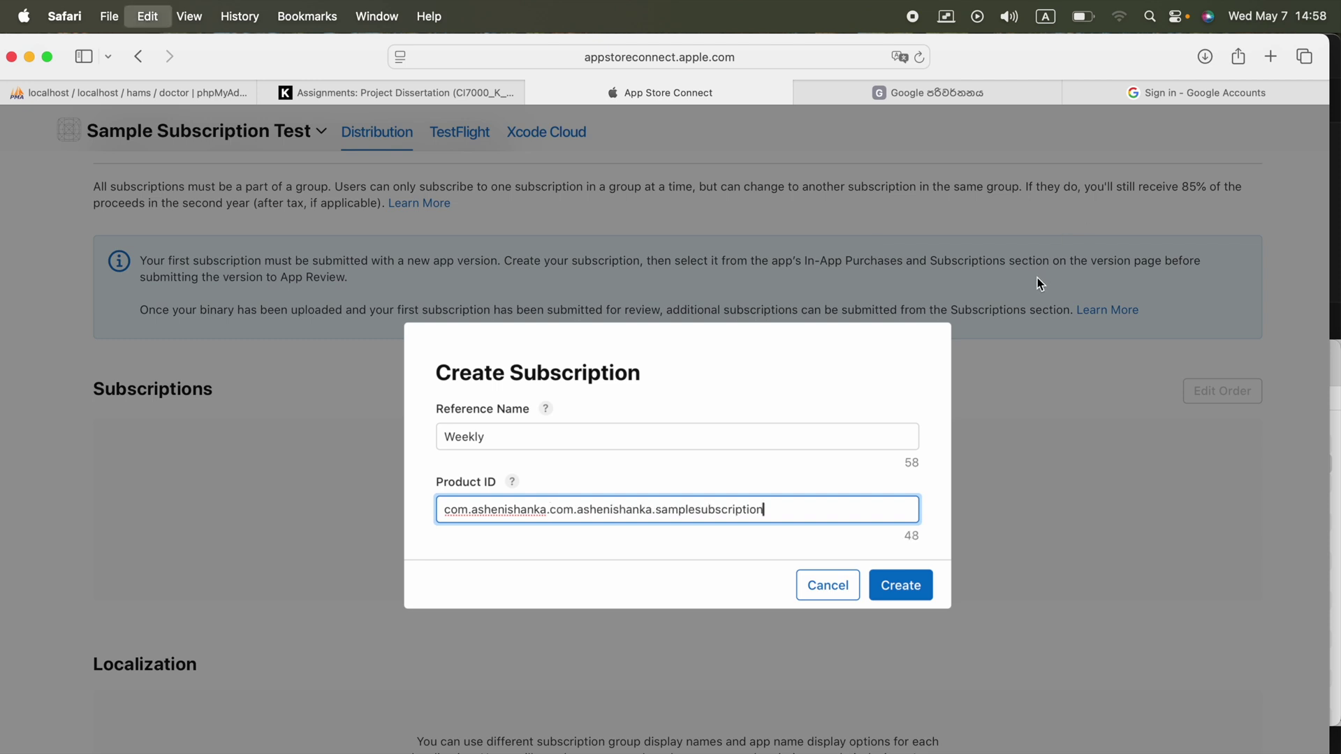
triple_click(560, 513)
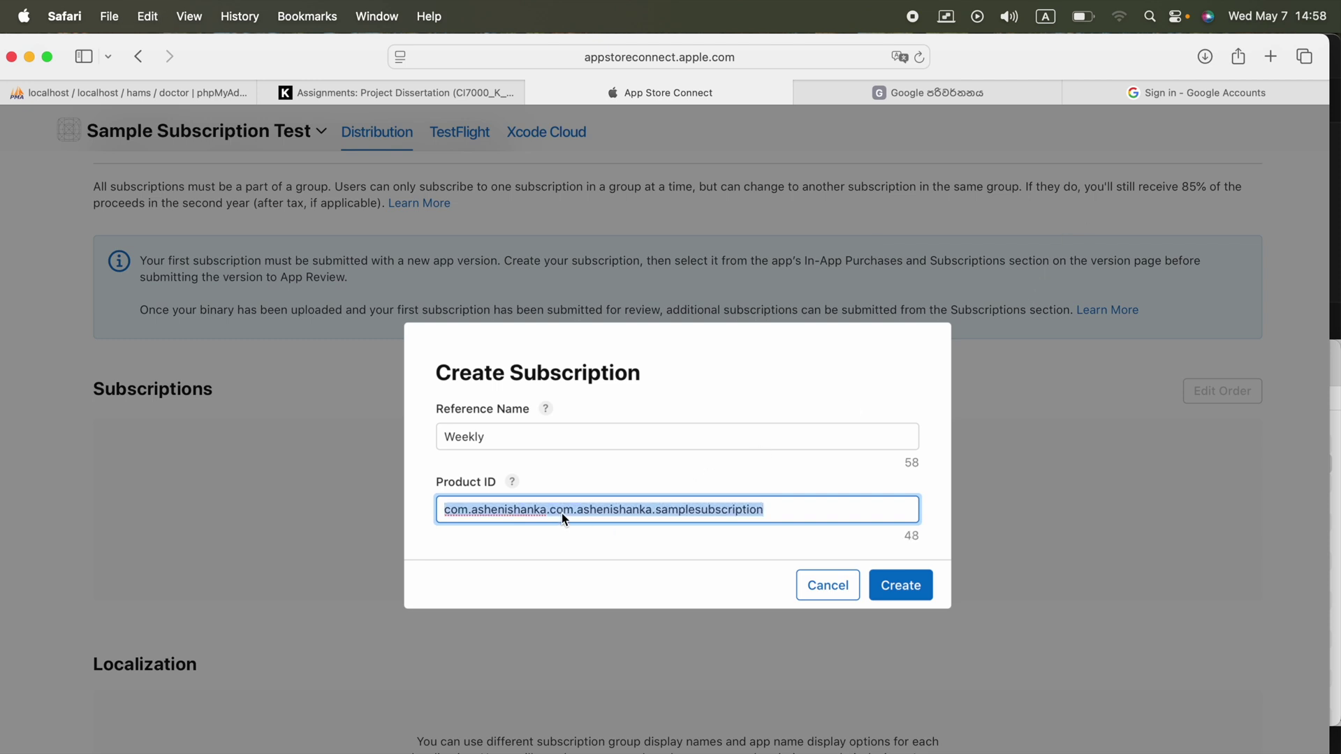
type("com.ashenishanka.samplesubscription")
type(".")
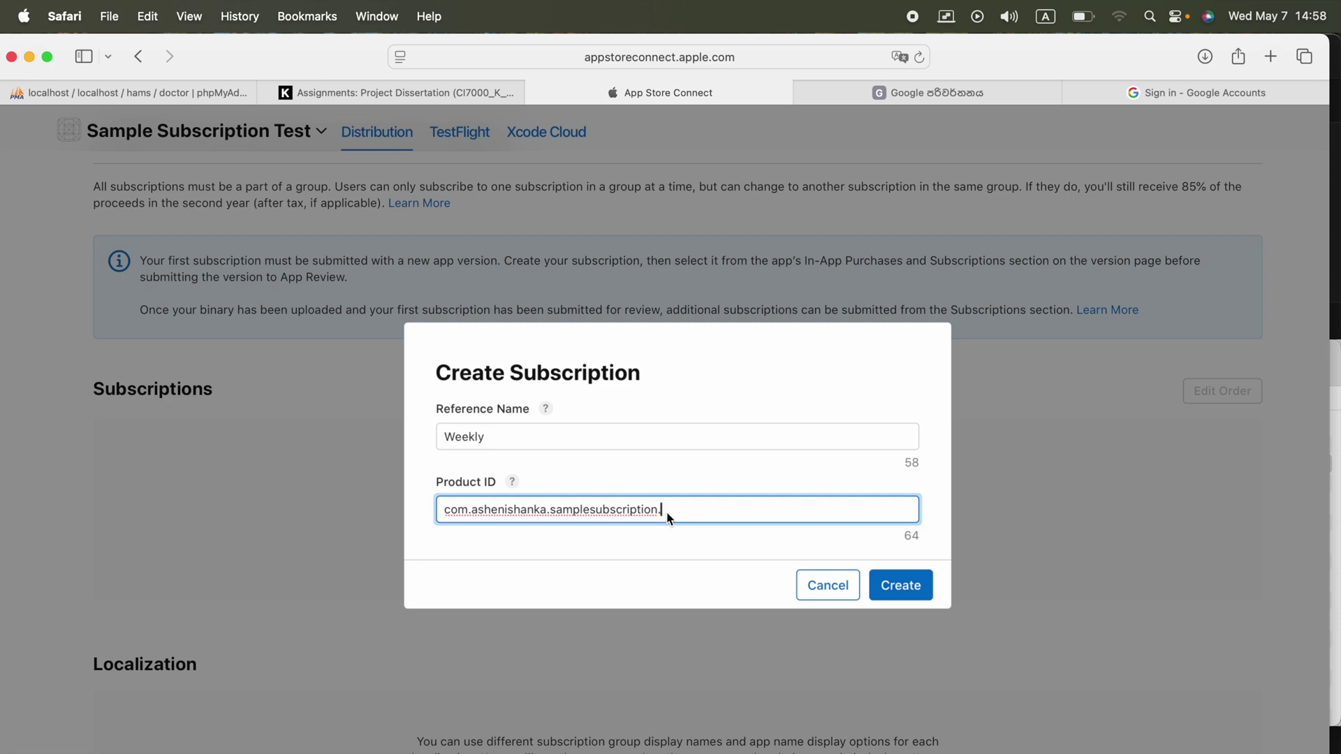
type("weekly")
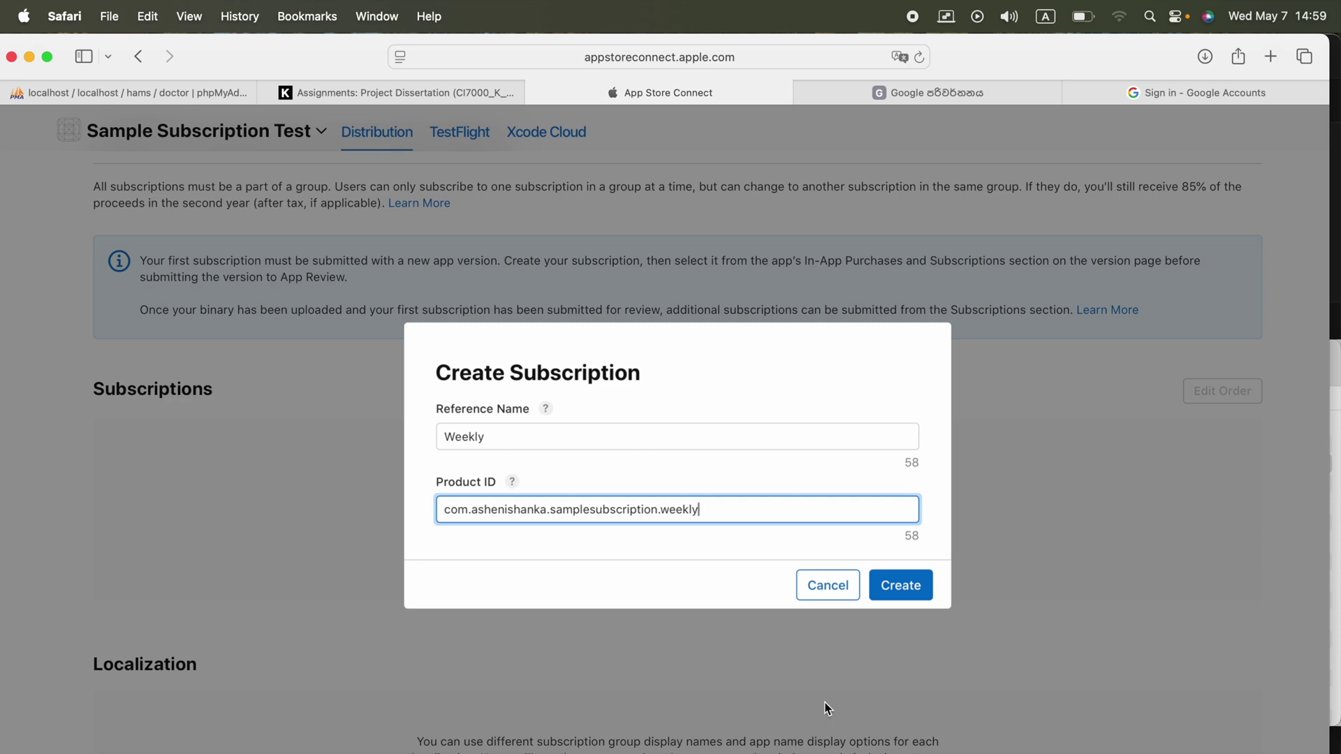
left_click_drag(755, 521, 354, 515)
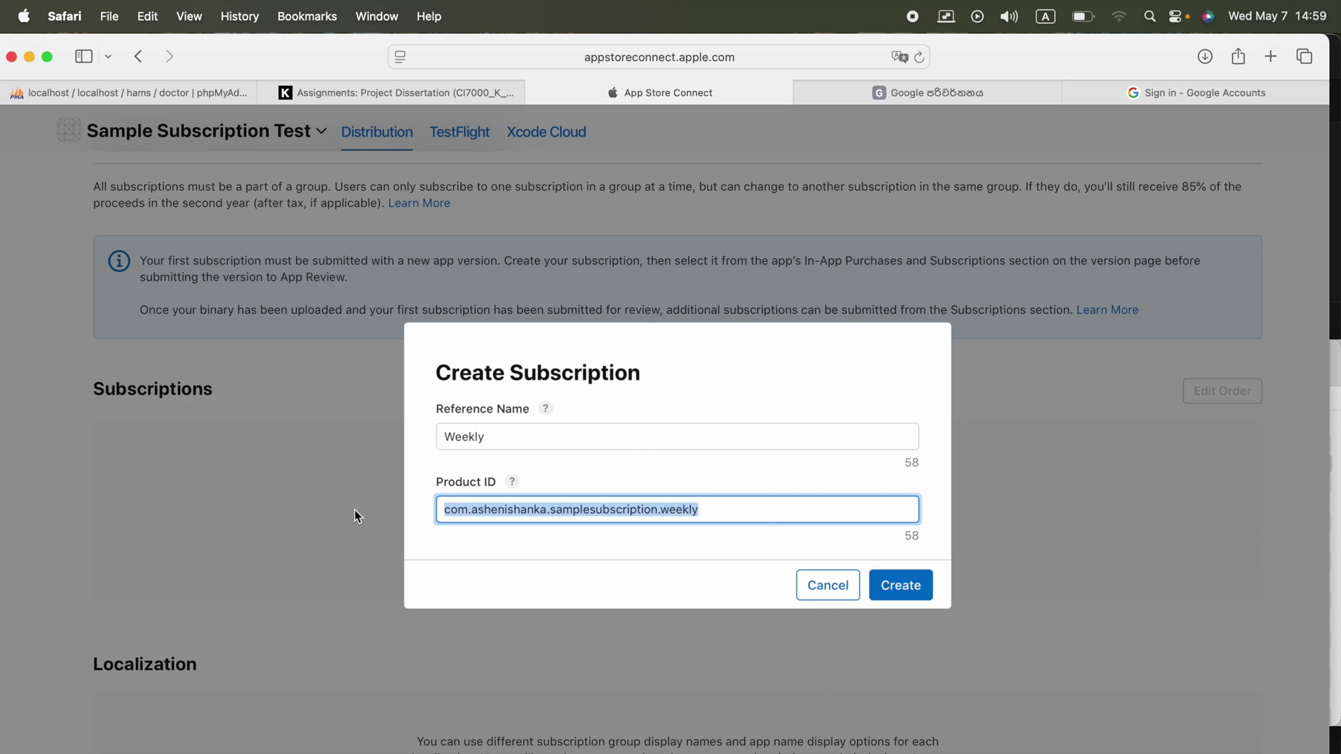
left_click(919, 593)
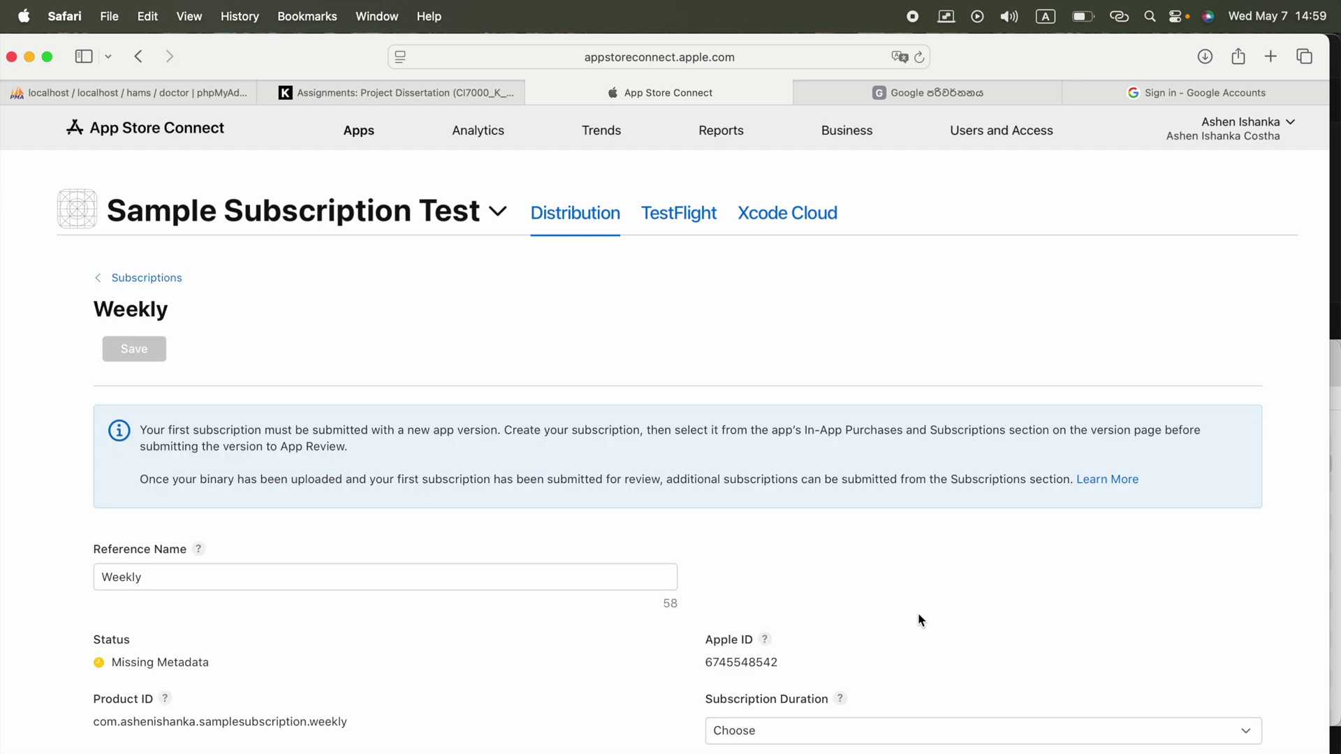
Set the Weekly subscription duration to 1 week
scroll(919, 620, "down", 5)
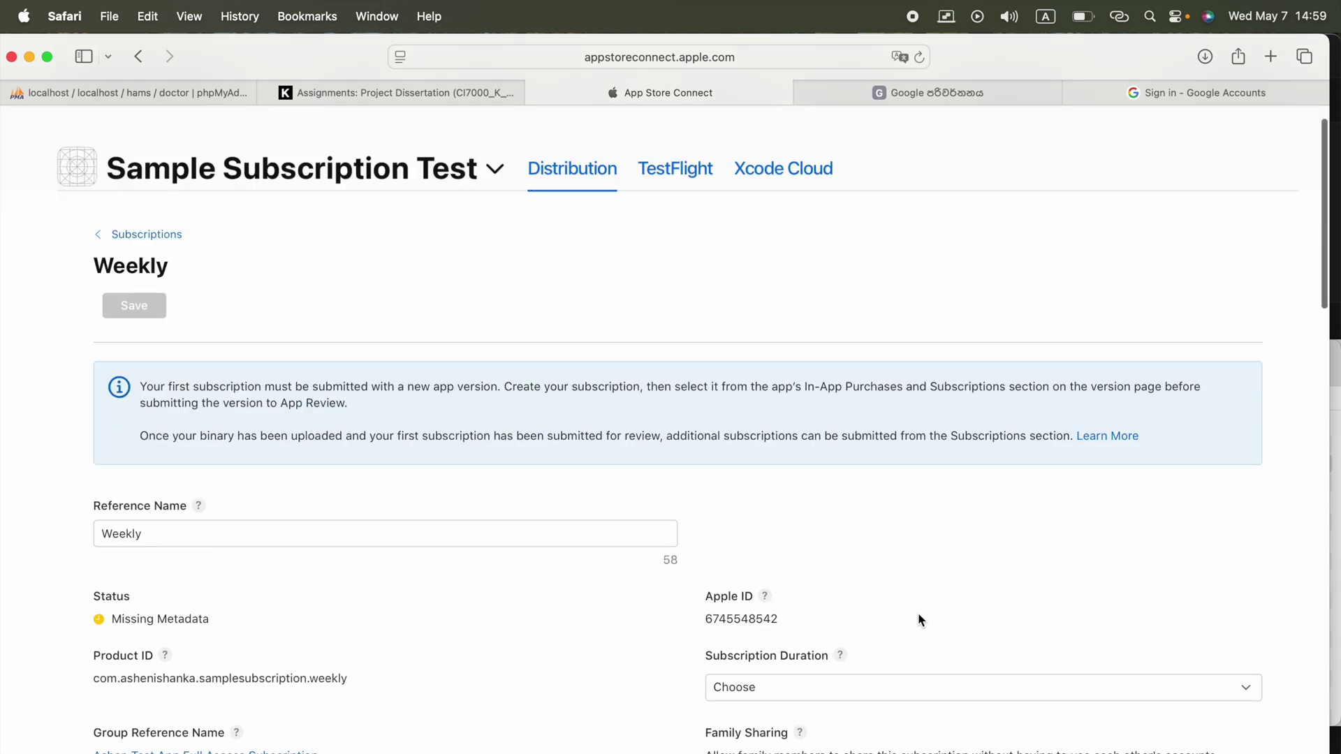
left_click(807, 498)
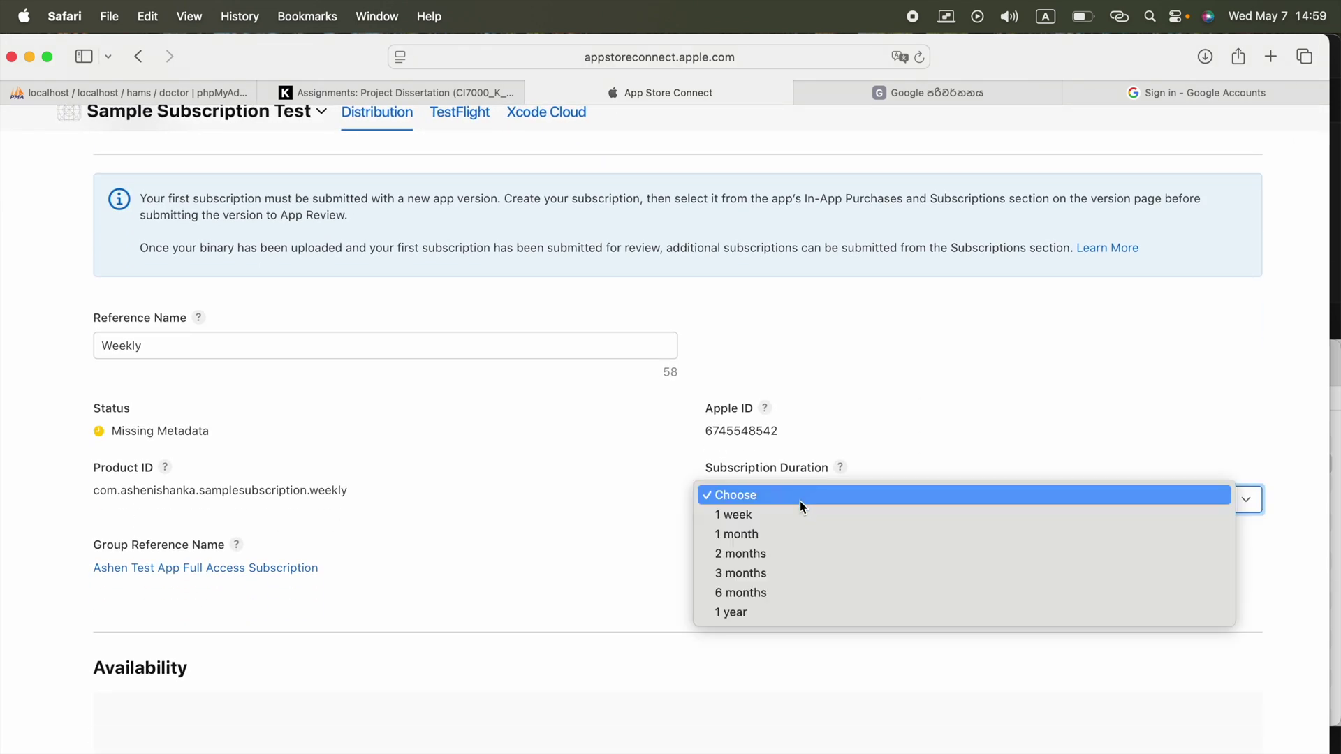
left_click(796, 514)
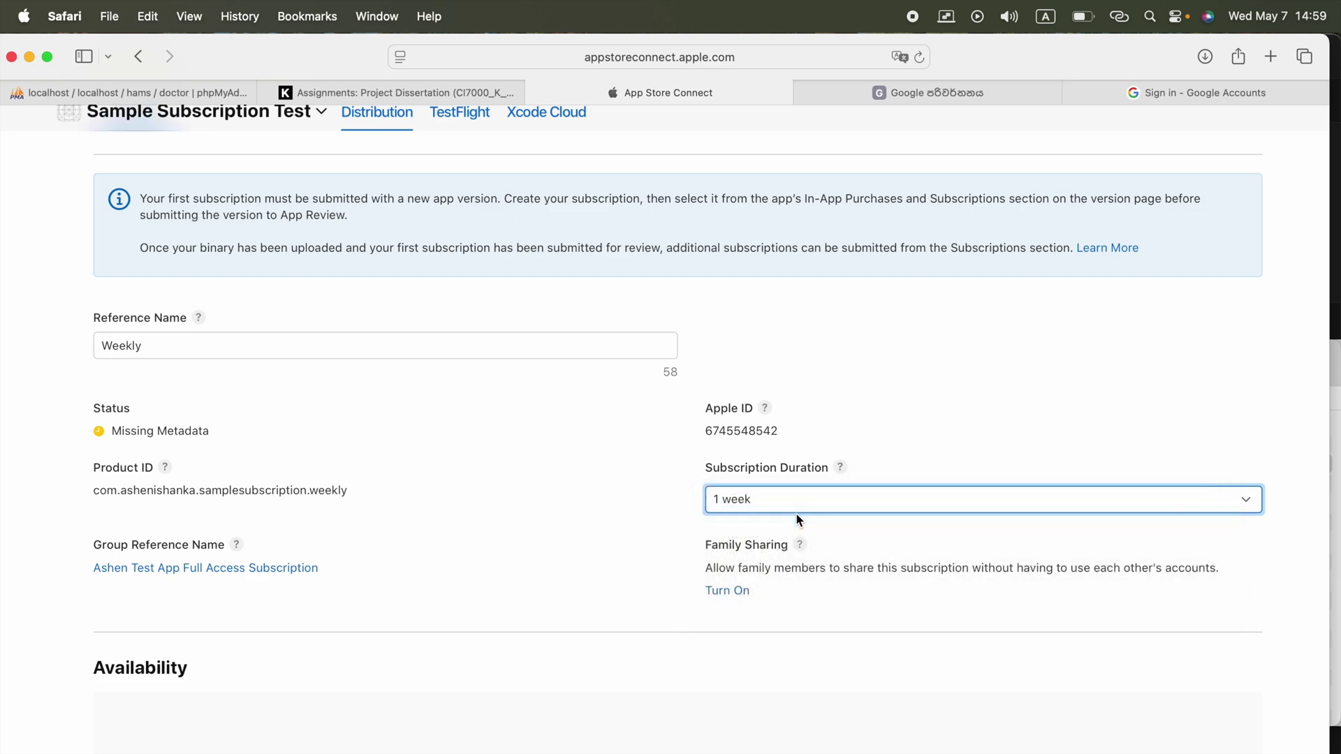
Make the subscription available in all countries or regions
scroll(798, 520, "down", 6)
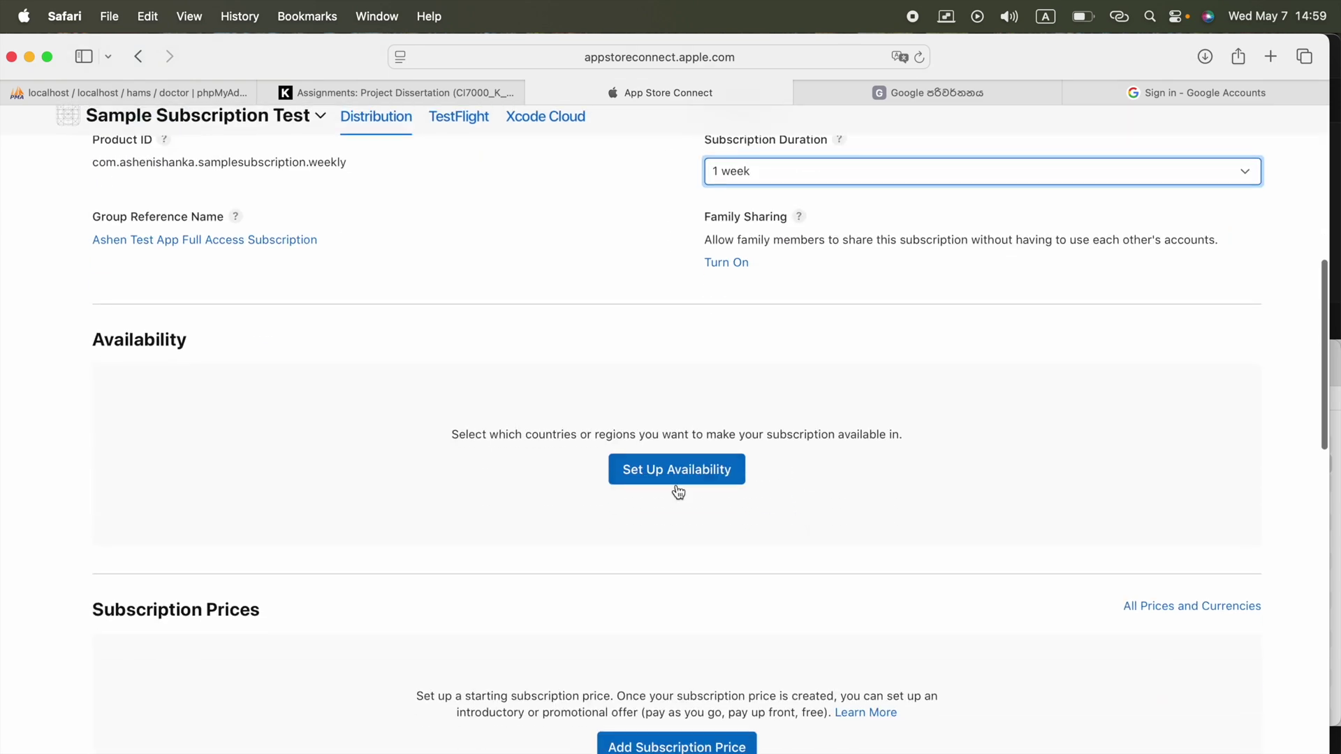
left_click(675, 474)
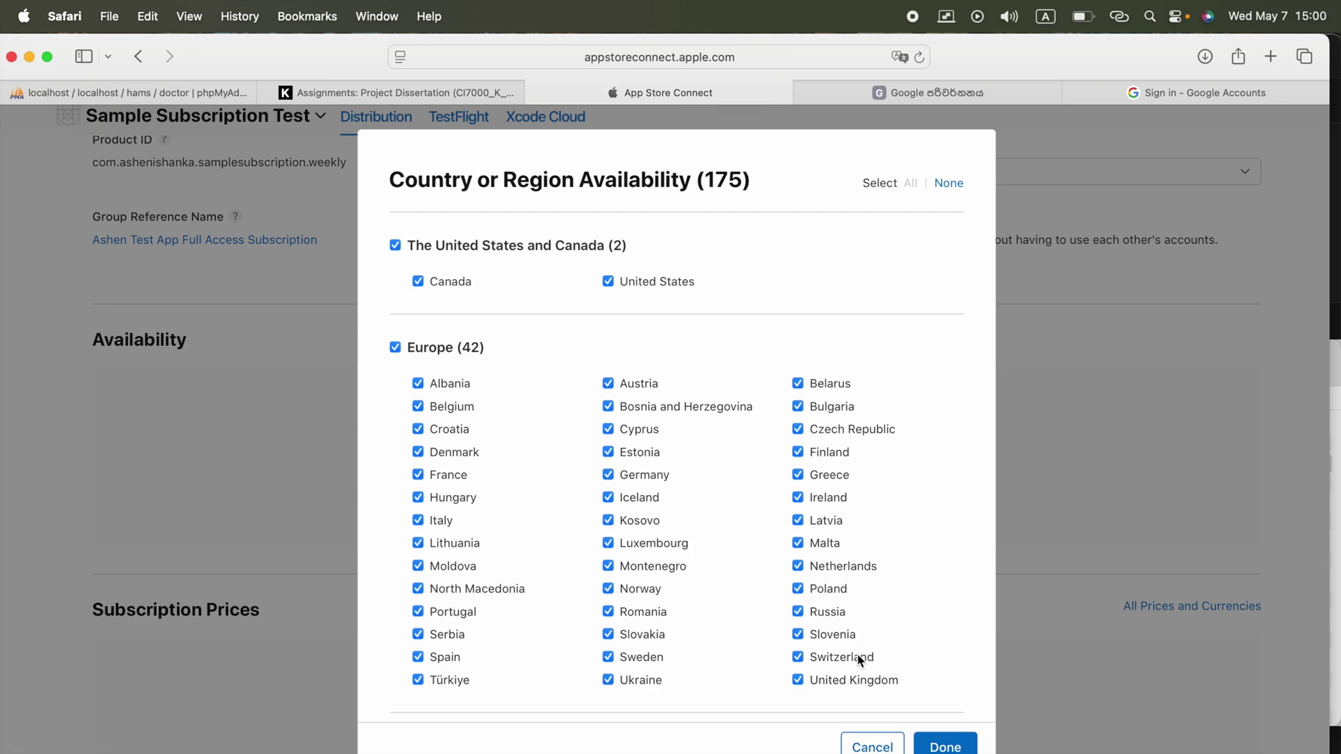
scroll(776, 626, "down", 15)
scroll(781, 623, "up", 20)
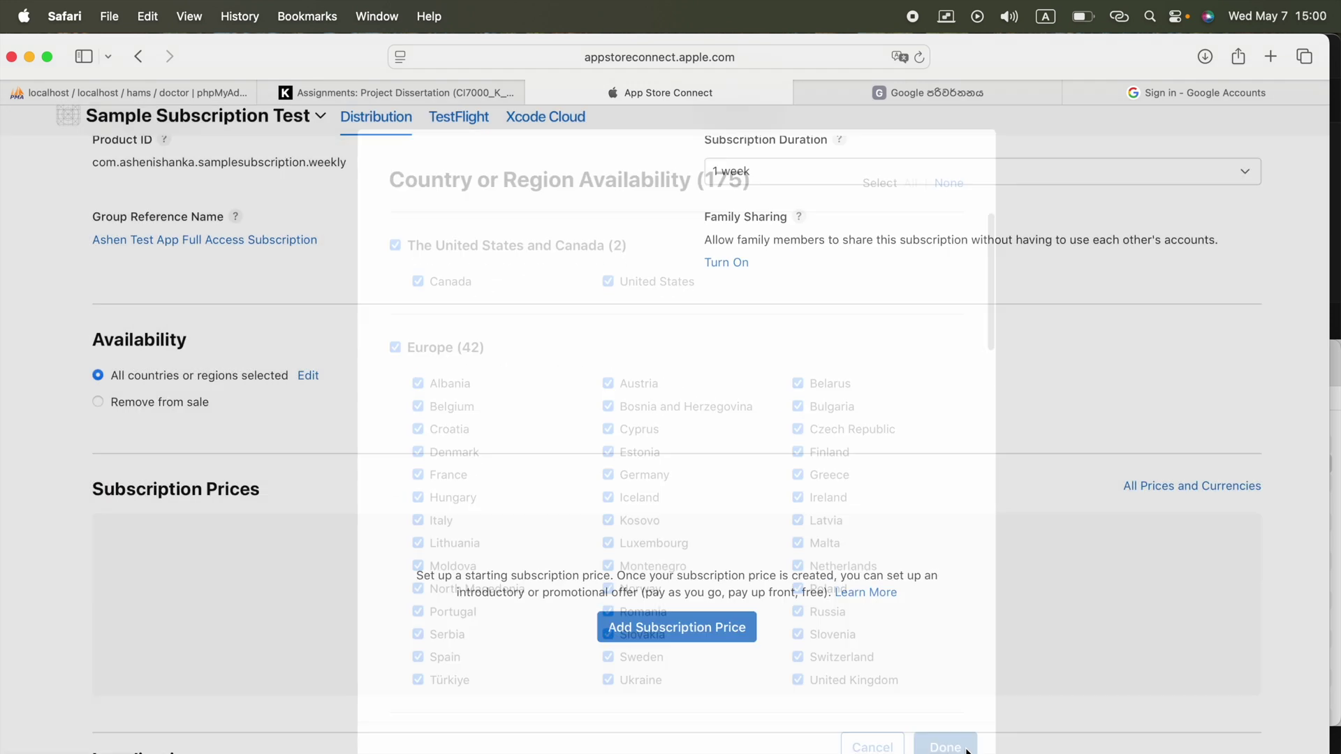
left_click(967, 749)
scroll(967, 751, "down", 3)
scroll(966, 751, "up", 3)
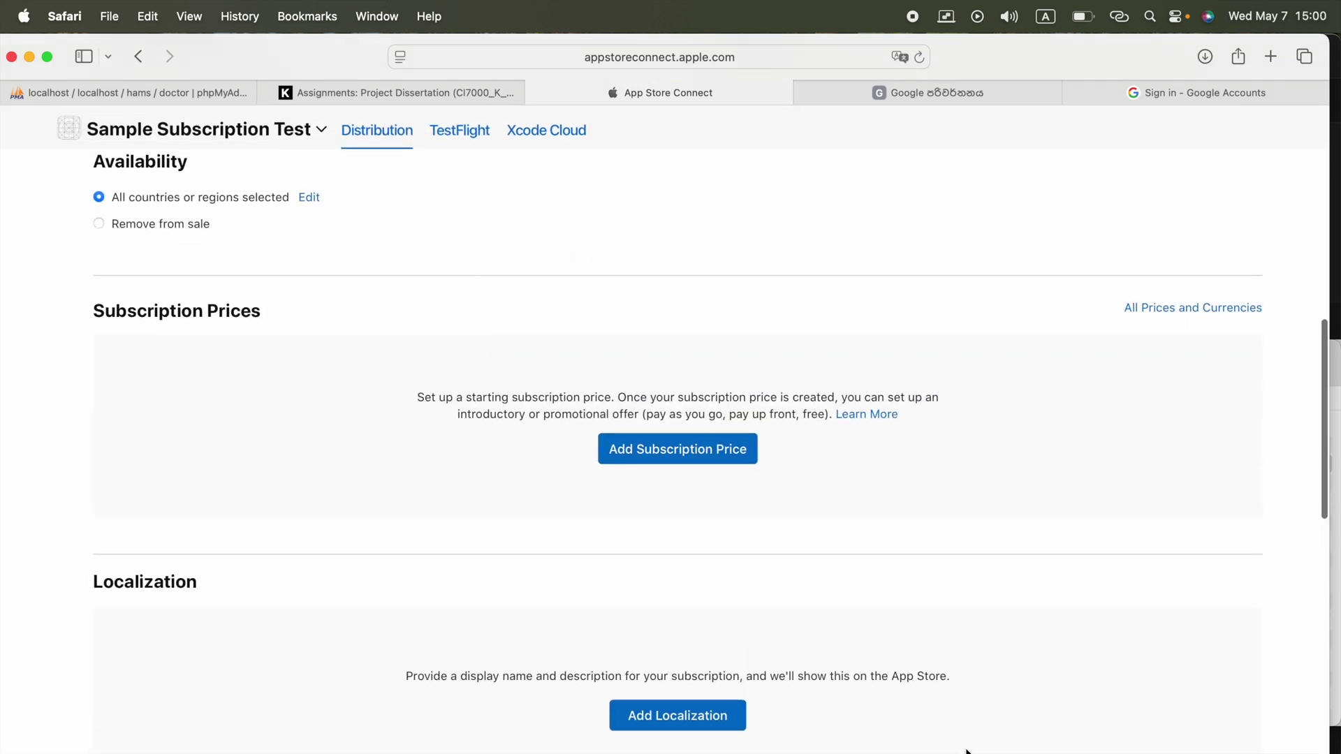
scroll(726, 599, "up", 3)
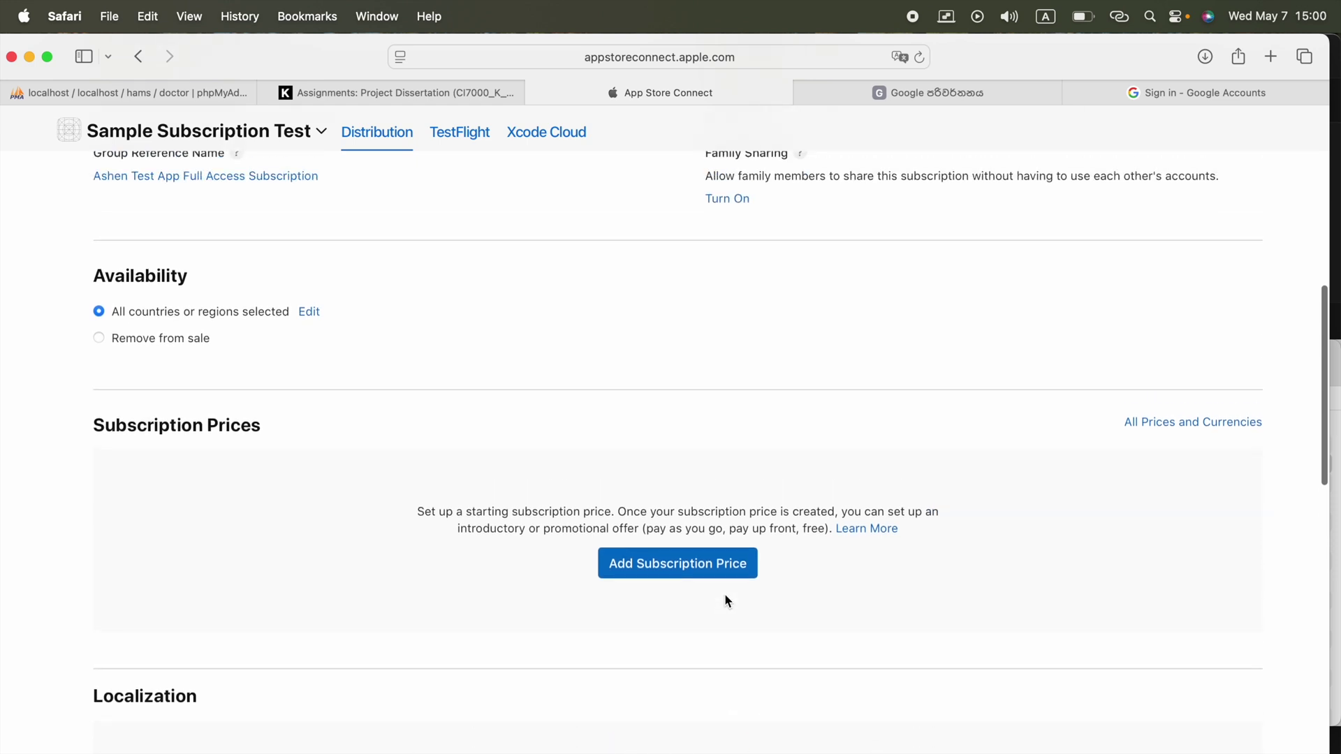
Add a subscription price with Australia (AUD) as the pricing country
left_click(681, 571)
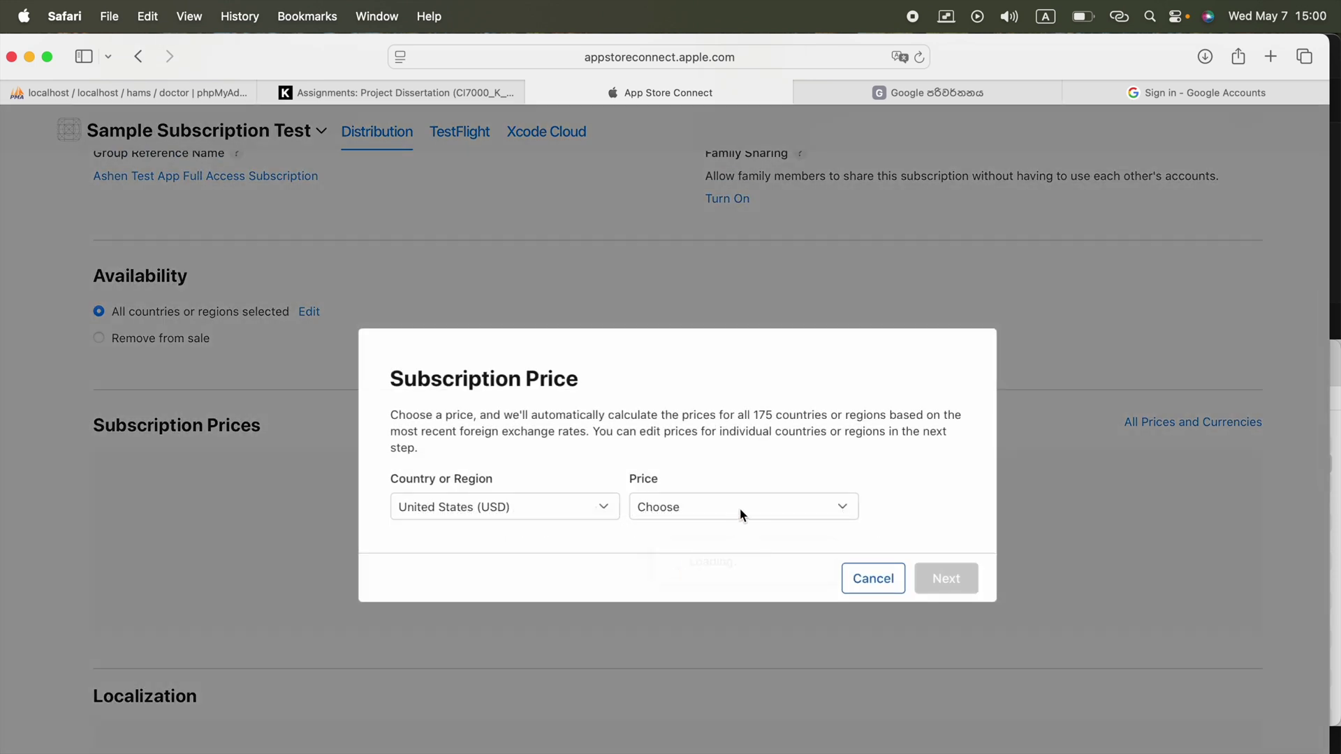
left_click(555, 507)
scroll(391, 740, "down", 2)
scroll(394, 742, "up", 3)
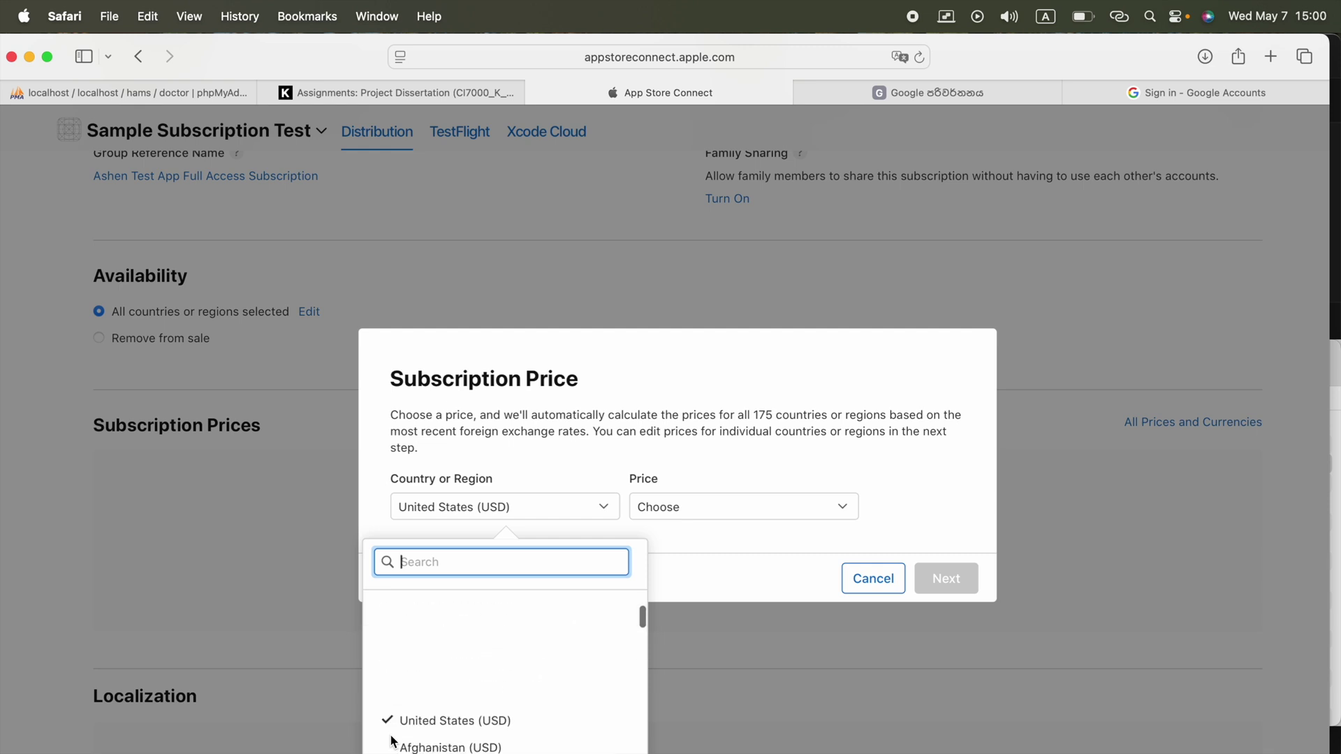
scroll(394, 741, "down", 10)
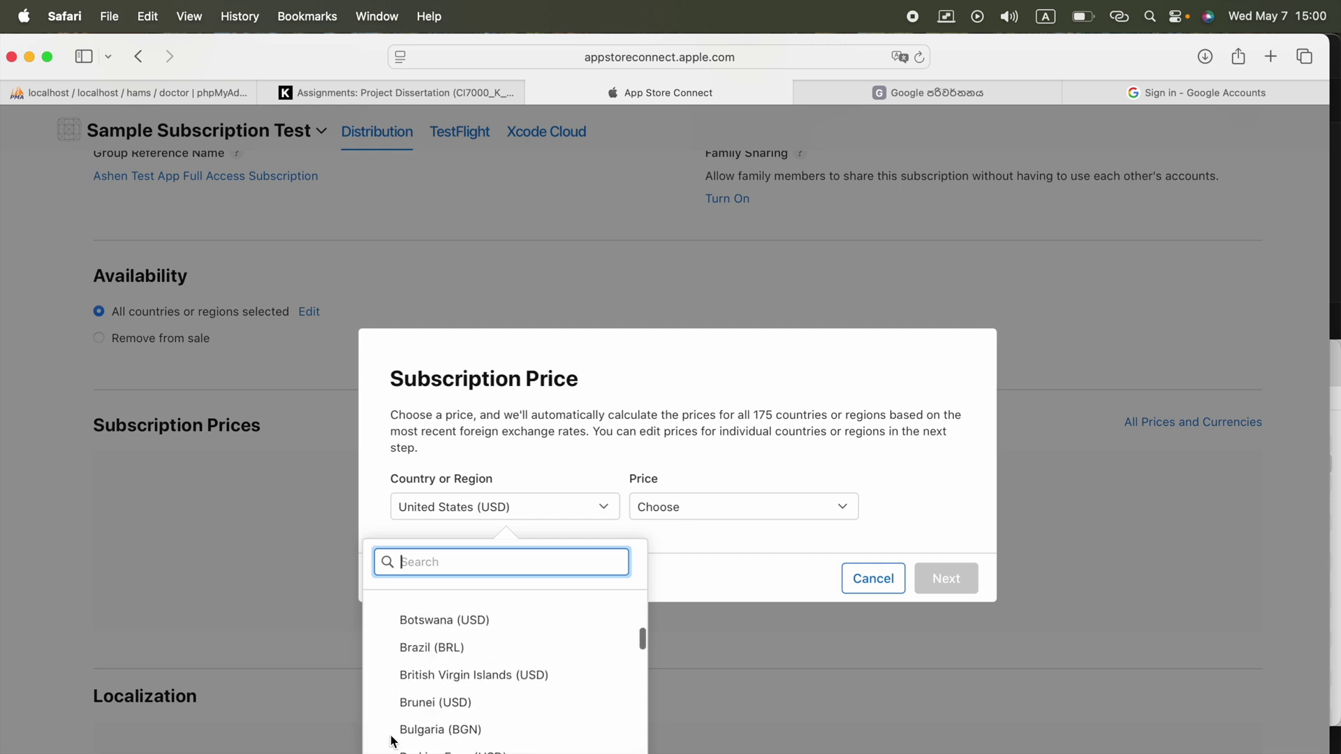
scroll(393, 742, "up", 10)
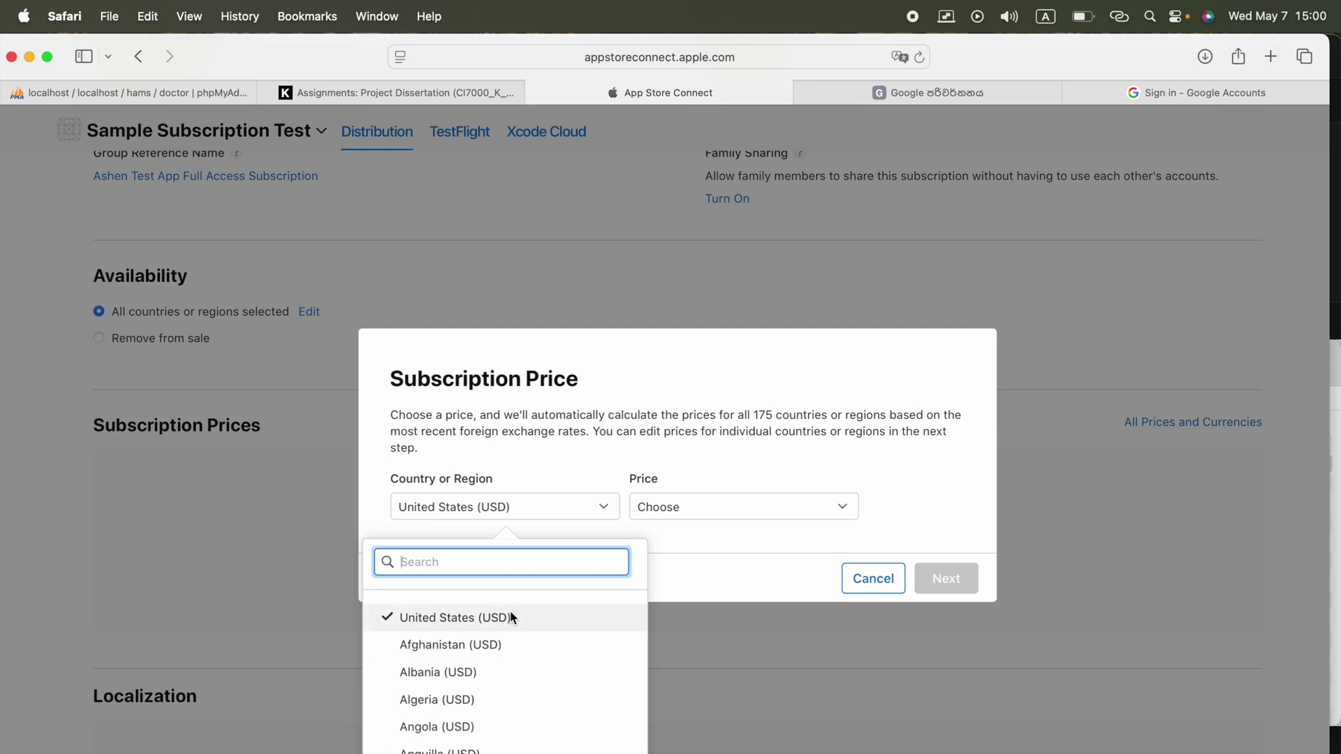
type("au")
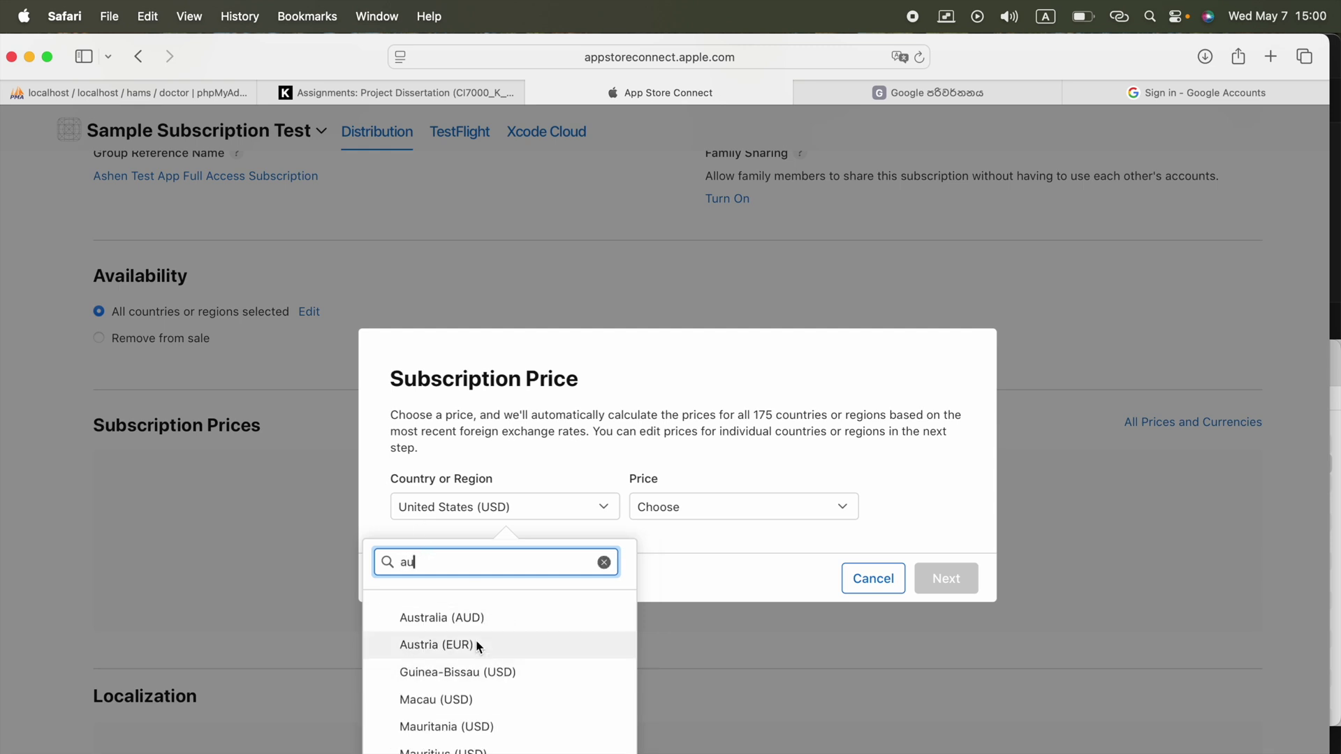
left_click(413, 618)
Choose a $9.99 starting price and continue to the per-country price list
left_click(735, 500)
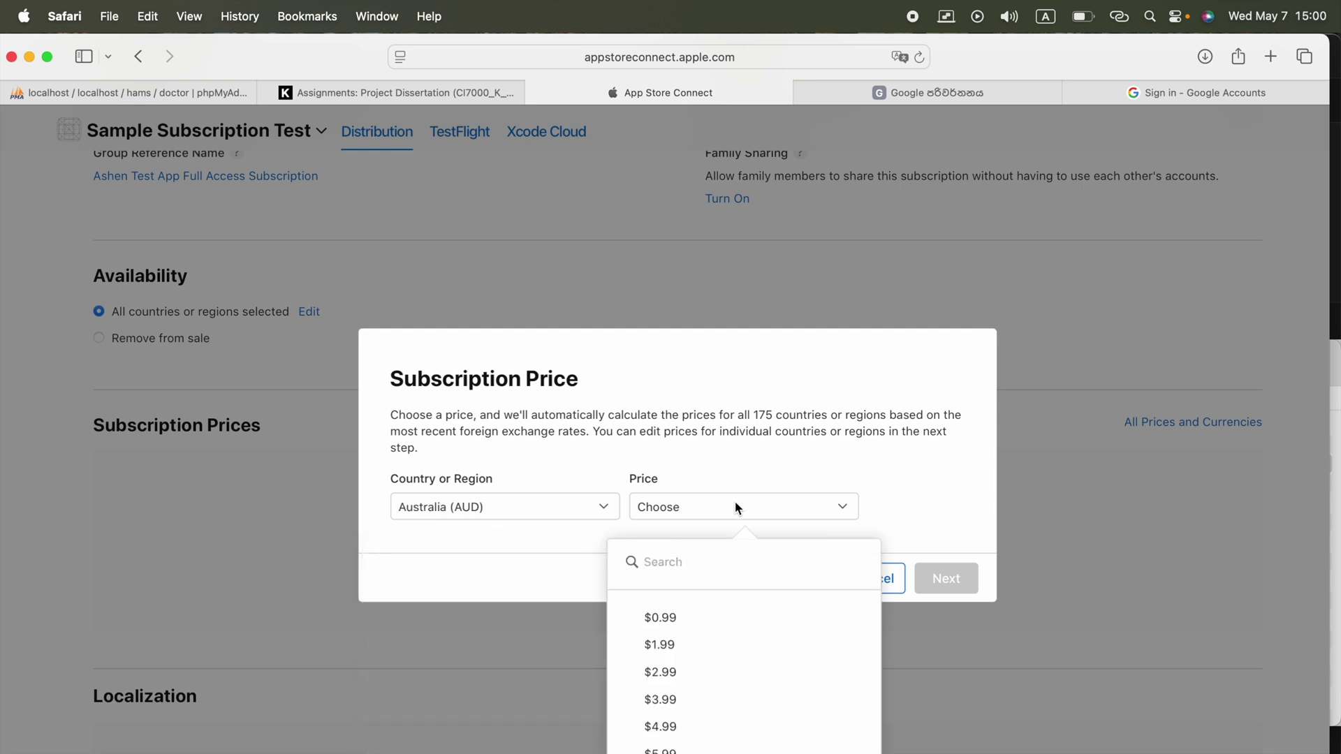
left_click(733, 502)
left_click(733, 502)
scroll(683, 624, "down", 3)
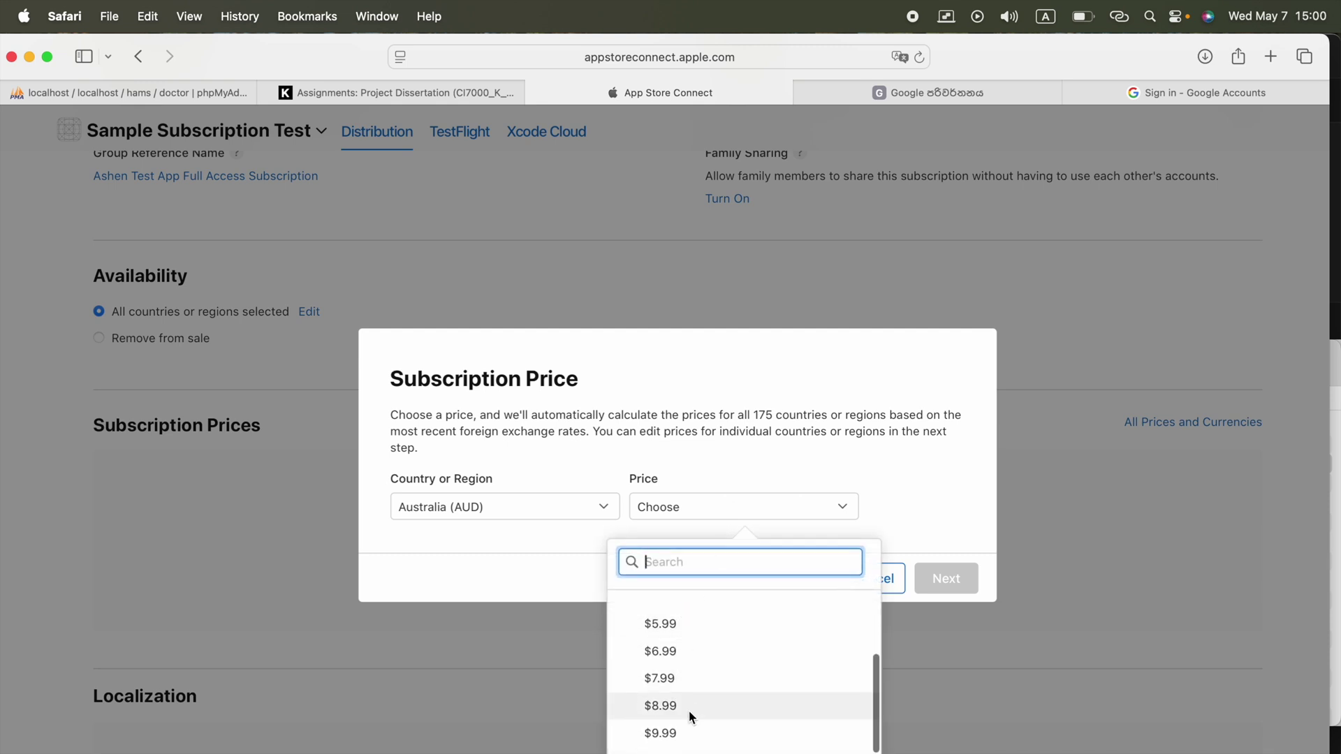
scroll(688, 724, "down", 2)
scroll(688, 723, "up", 3)
scroll(689, 724, "up", 4)
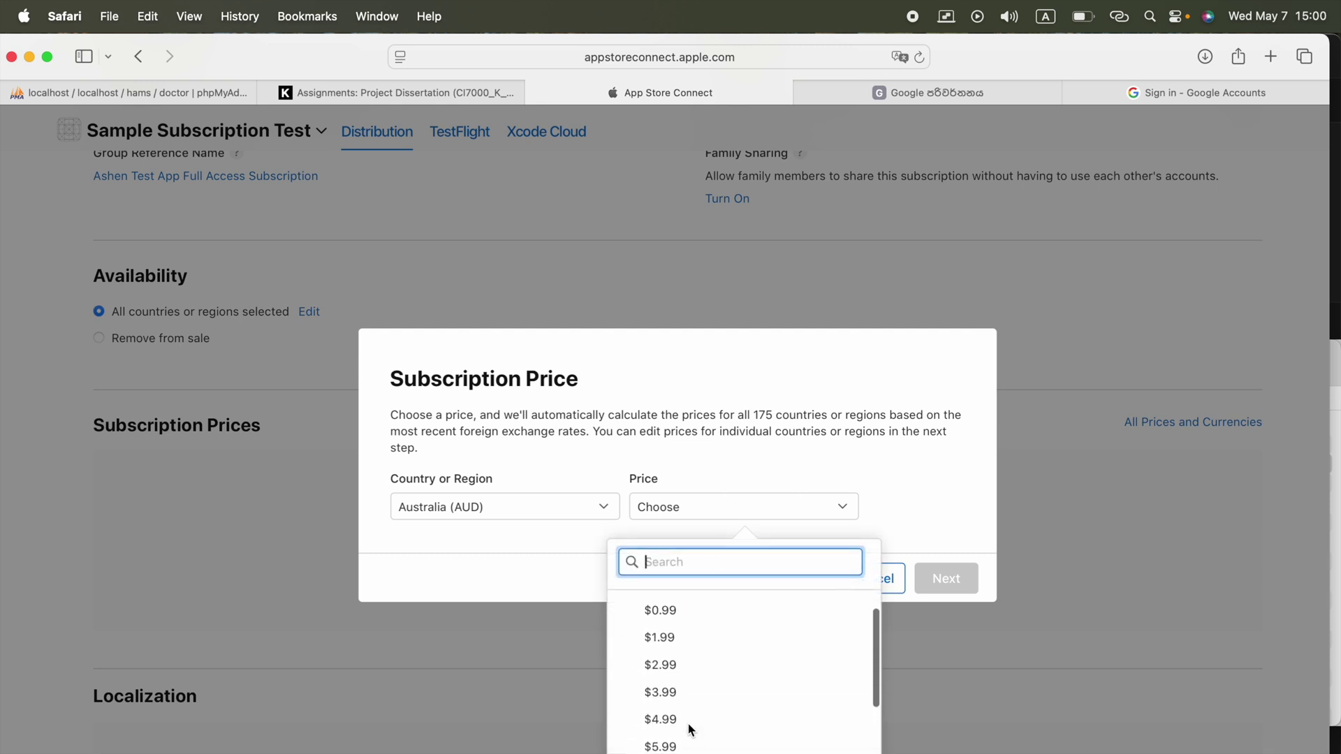
scroll(689, 723, "down", 4)
scroll(688, 724, "down", 1)
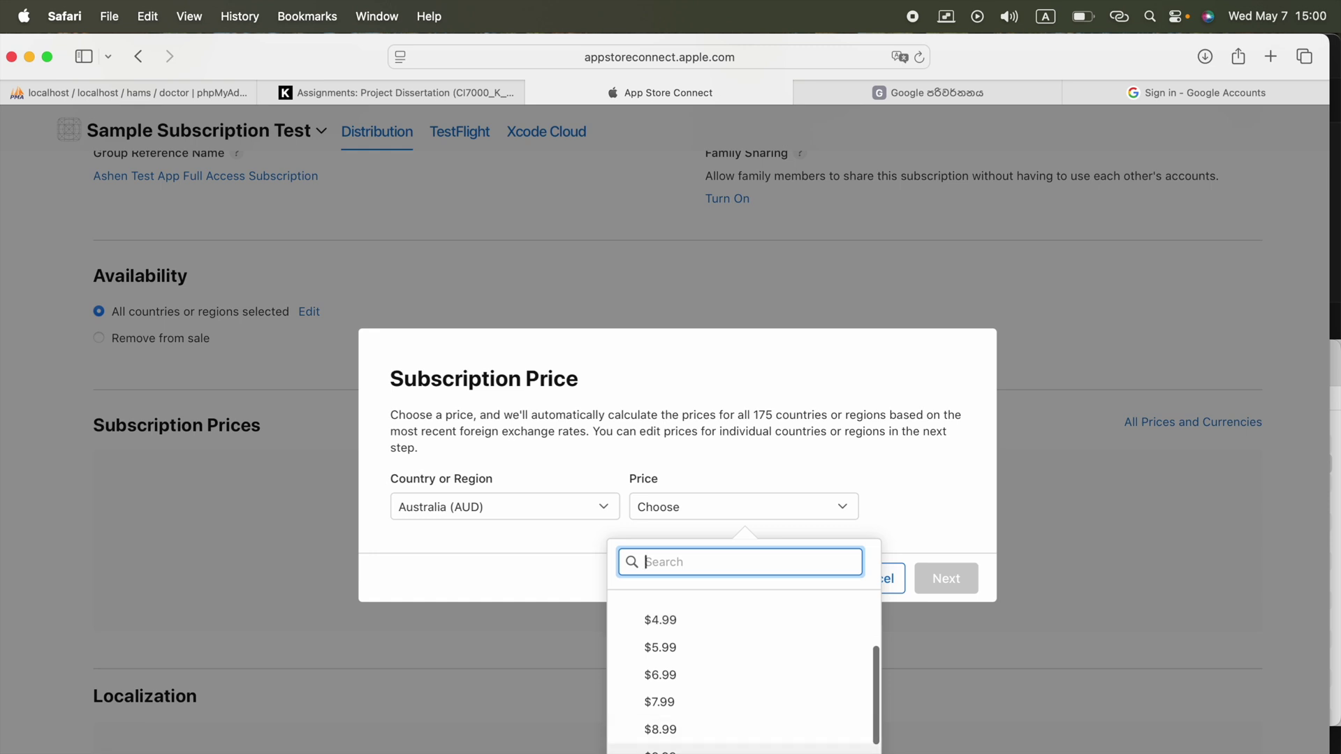
left_click(689, 748)
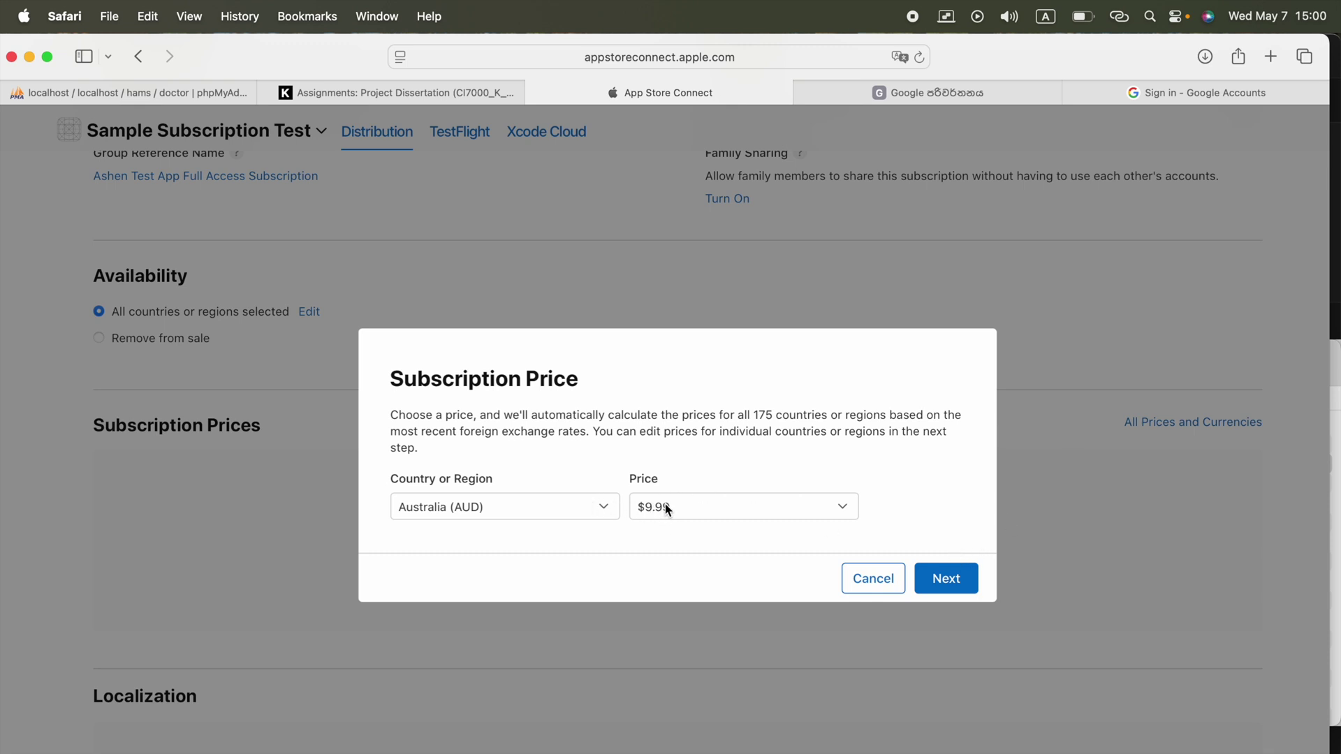
left_click(960, 582)
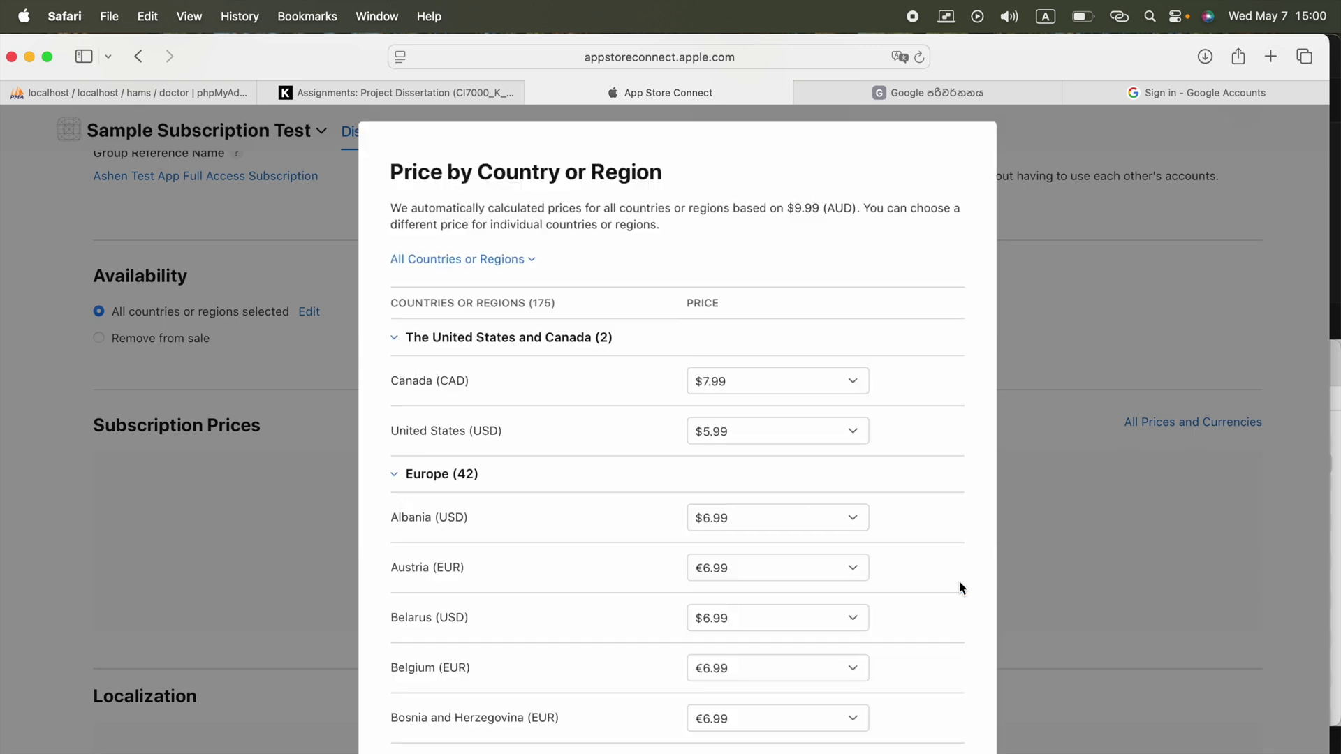
Review the calculated prices for all 175 countries and confirm them
scroll(962, 588, "down", 2)
scroll(558, 578, "up", 2)
scroll(743, 449, "down", 2)
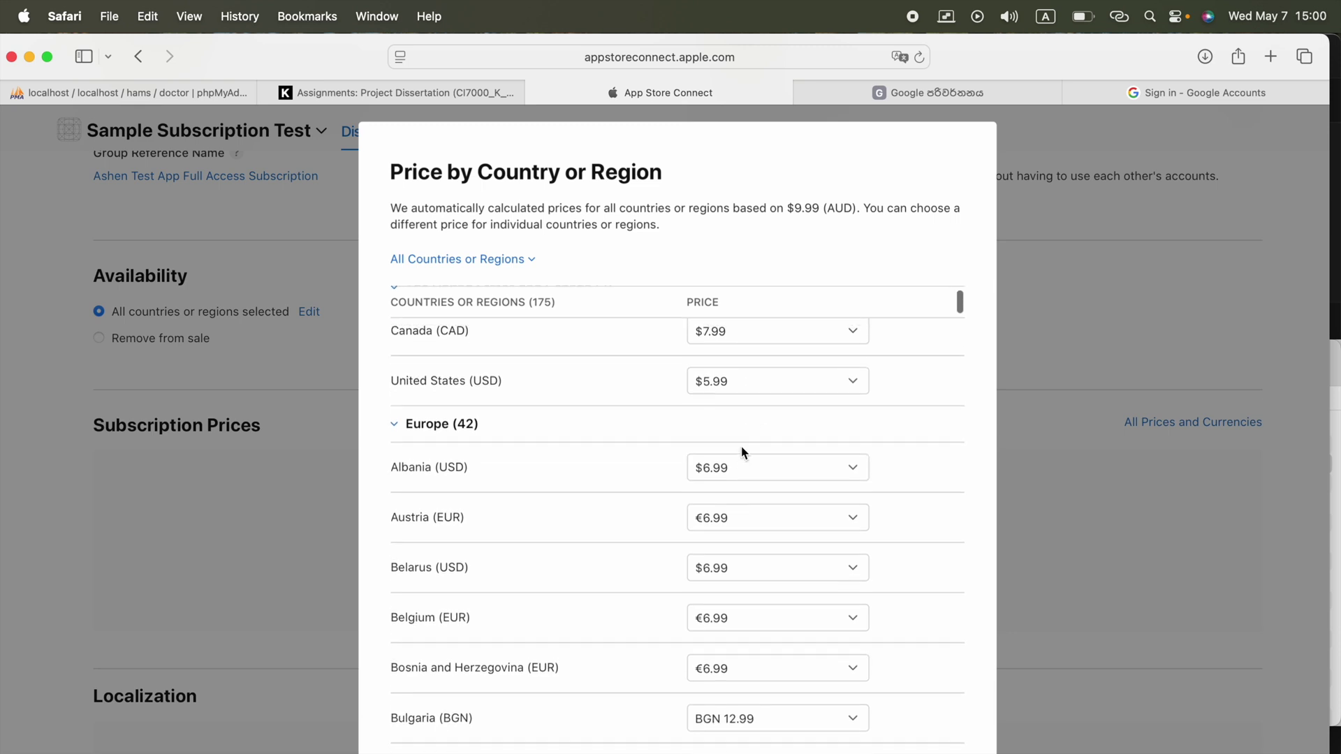
scroll(742, 449, "up", 2)
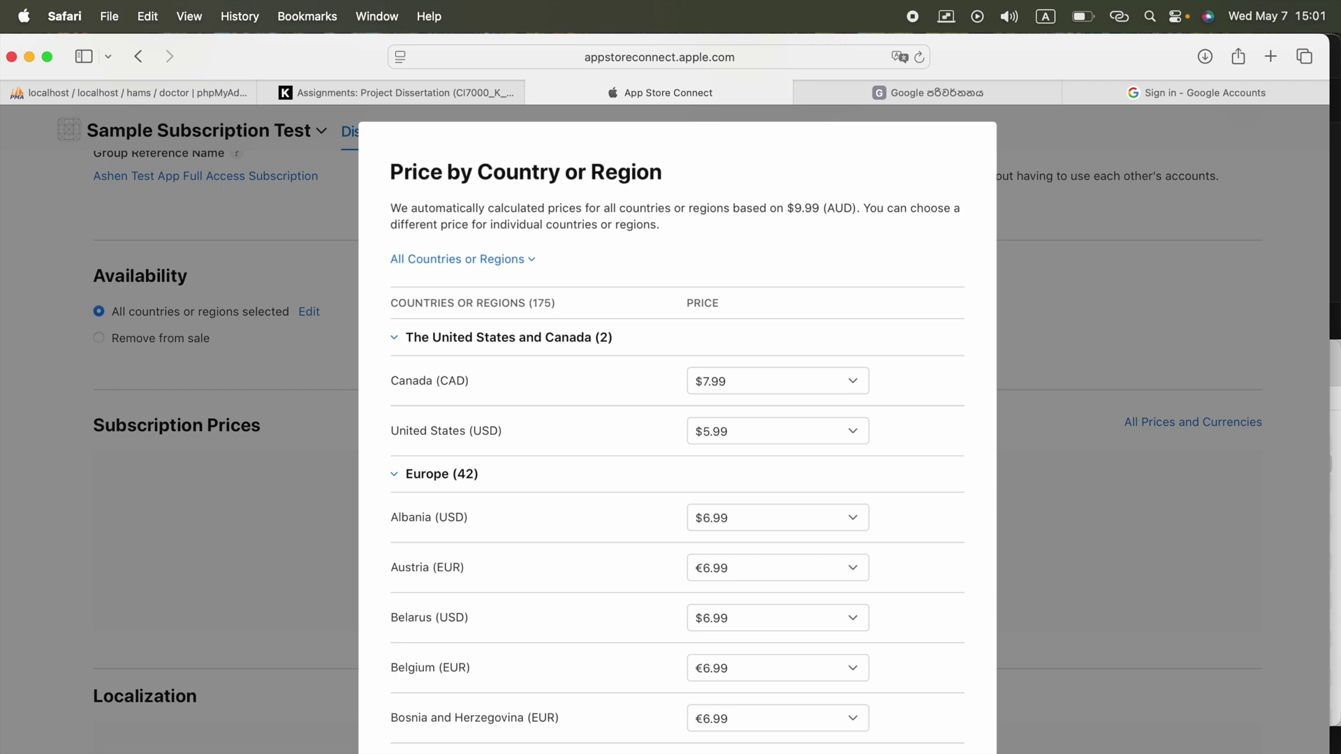
key("Return")
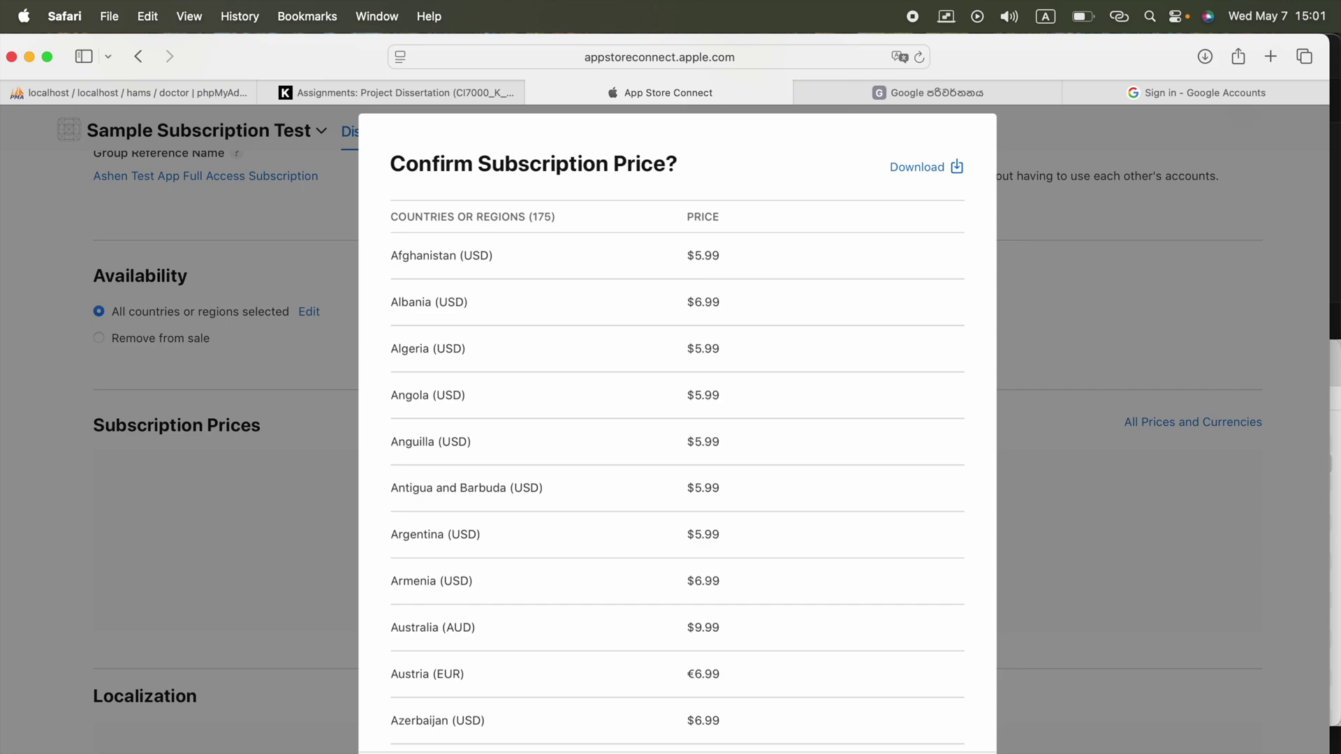
key("Return")
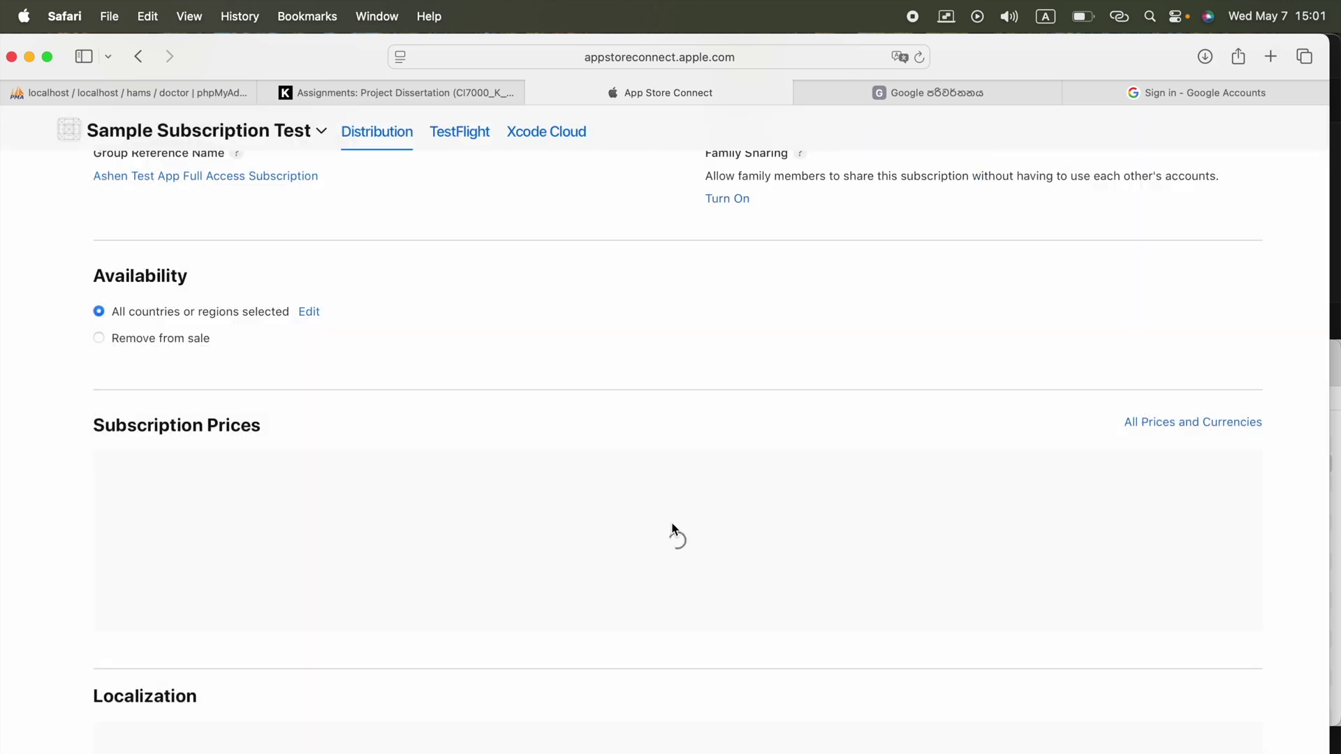
scroll(670, 532, "down", 10)
scroll(669, 528, "up", 10)
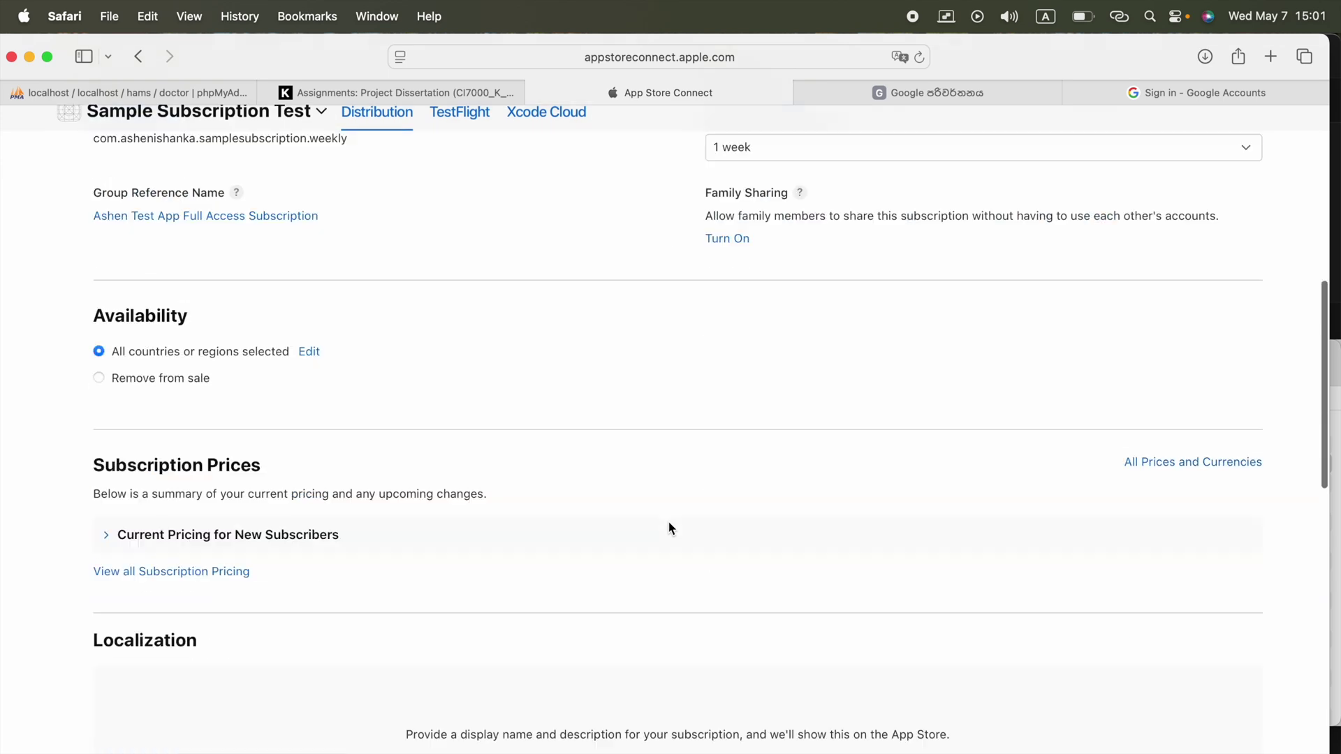
scroll(669, 527, "down", 5)
scroll(669, 527, "up", 4)
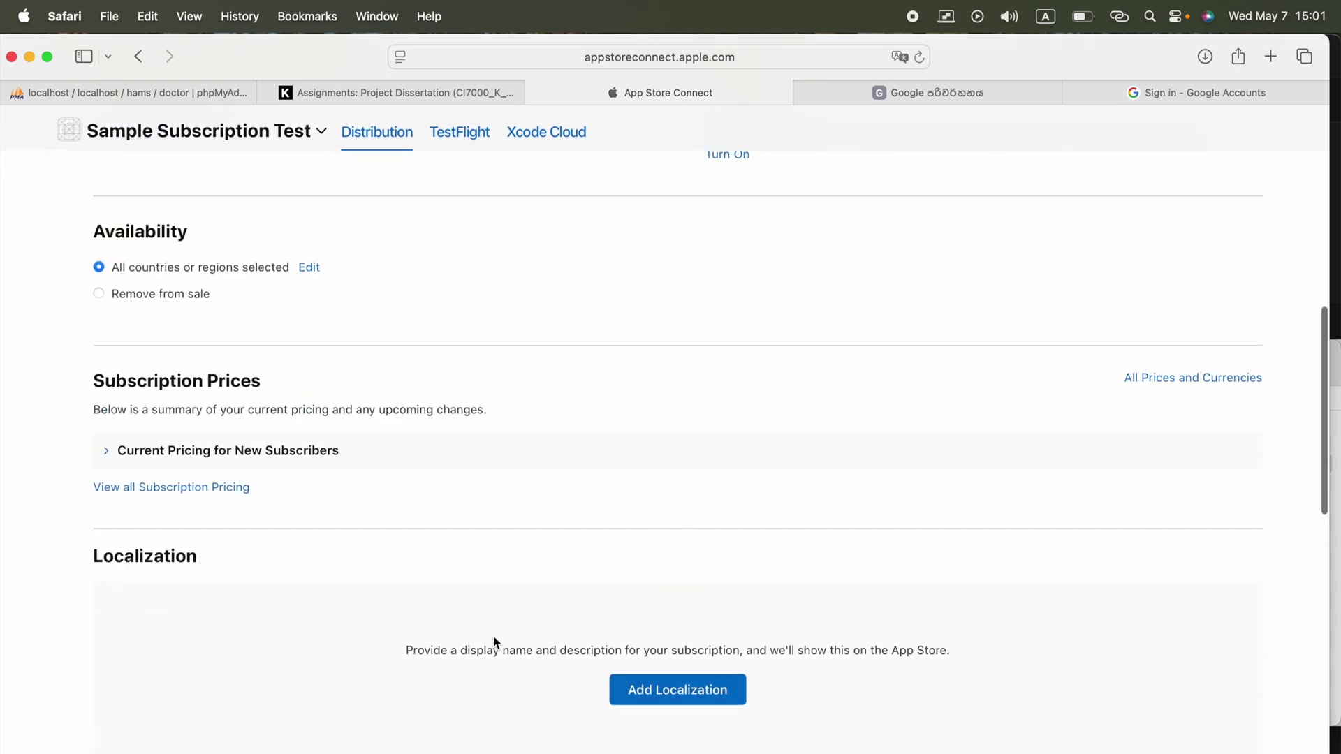
Add an App Store localization with display name 'Weekly Full Access'
left_click(704, 695)
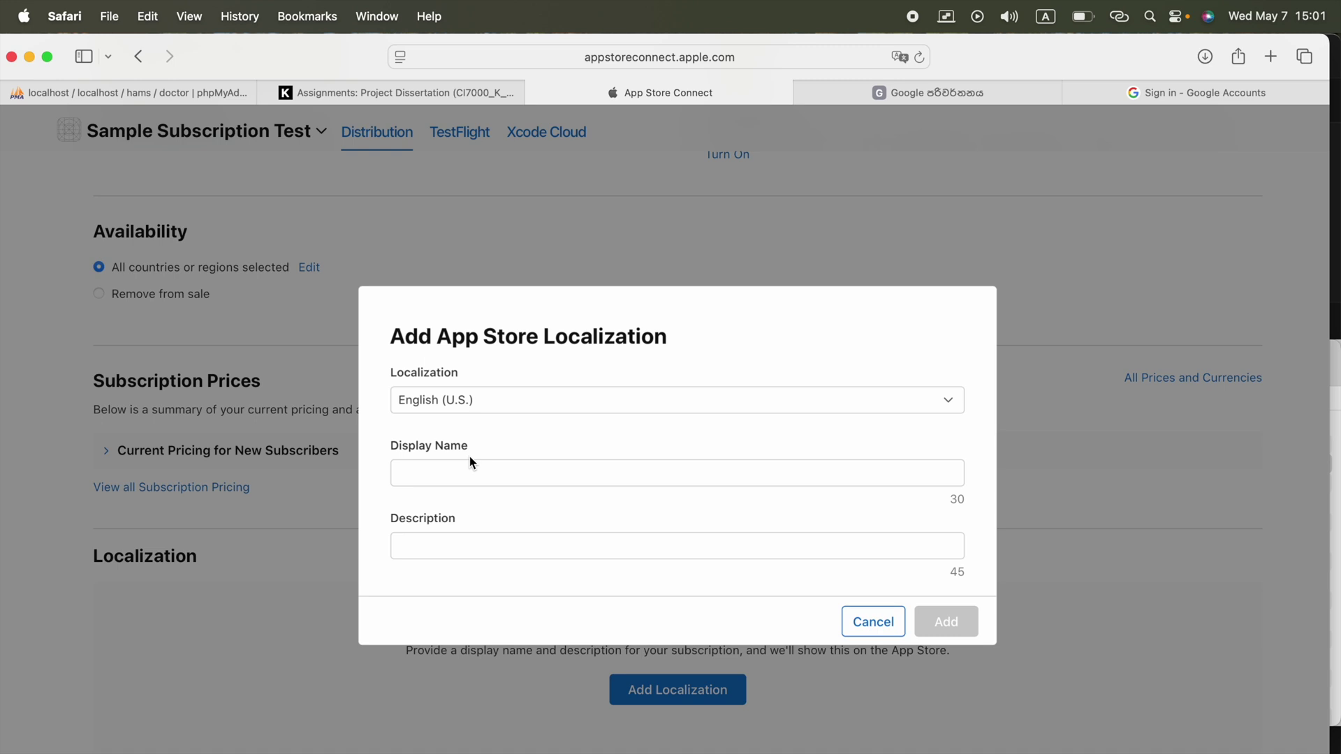
left_click(470, 463)
type("Week")
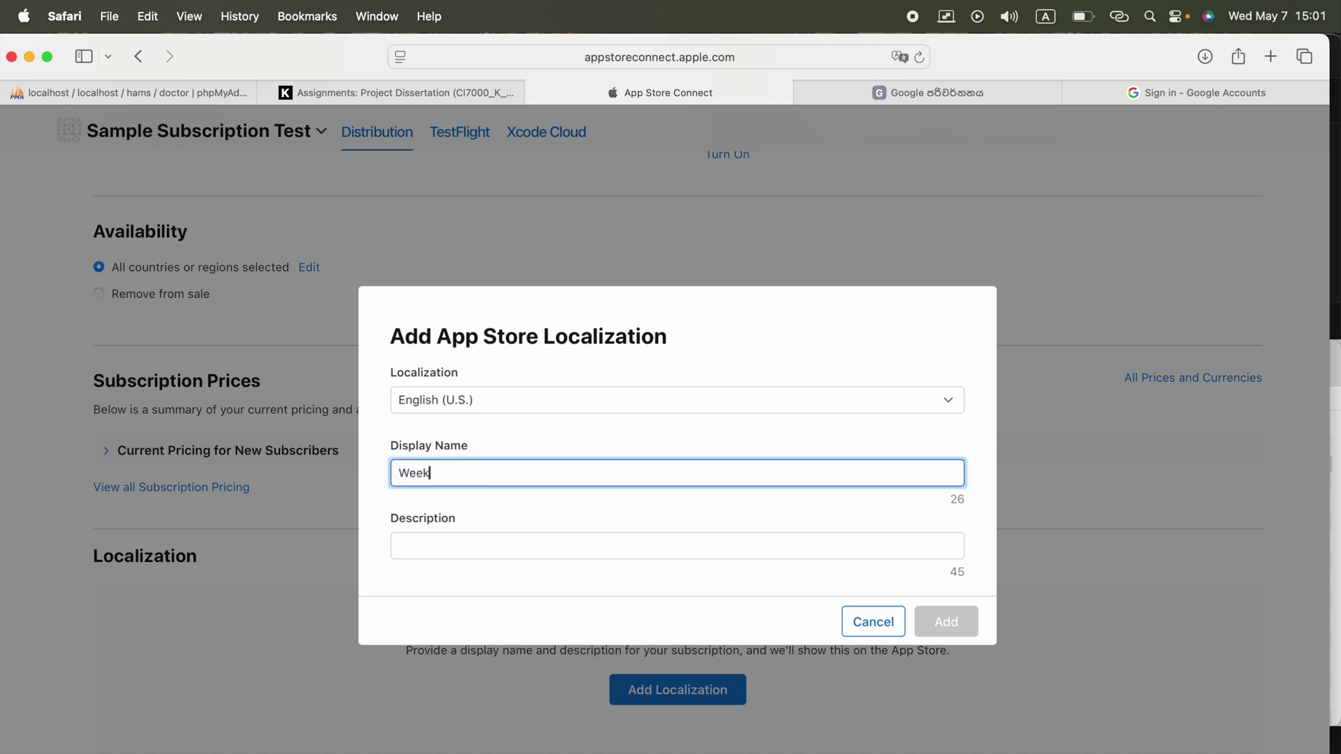
type("ly")
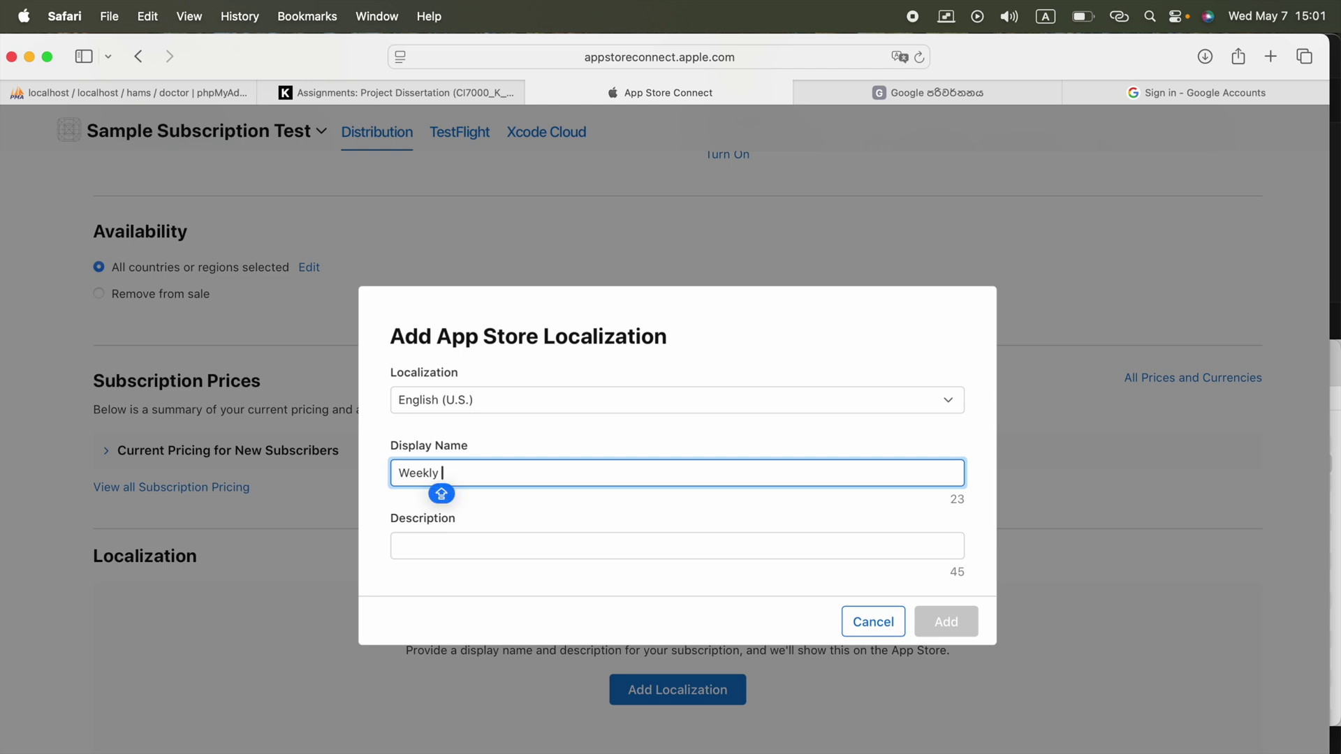
type("Full Access")
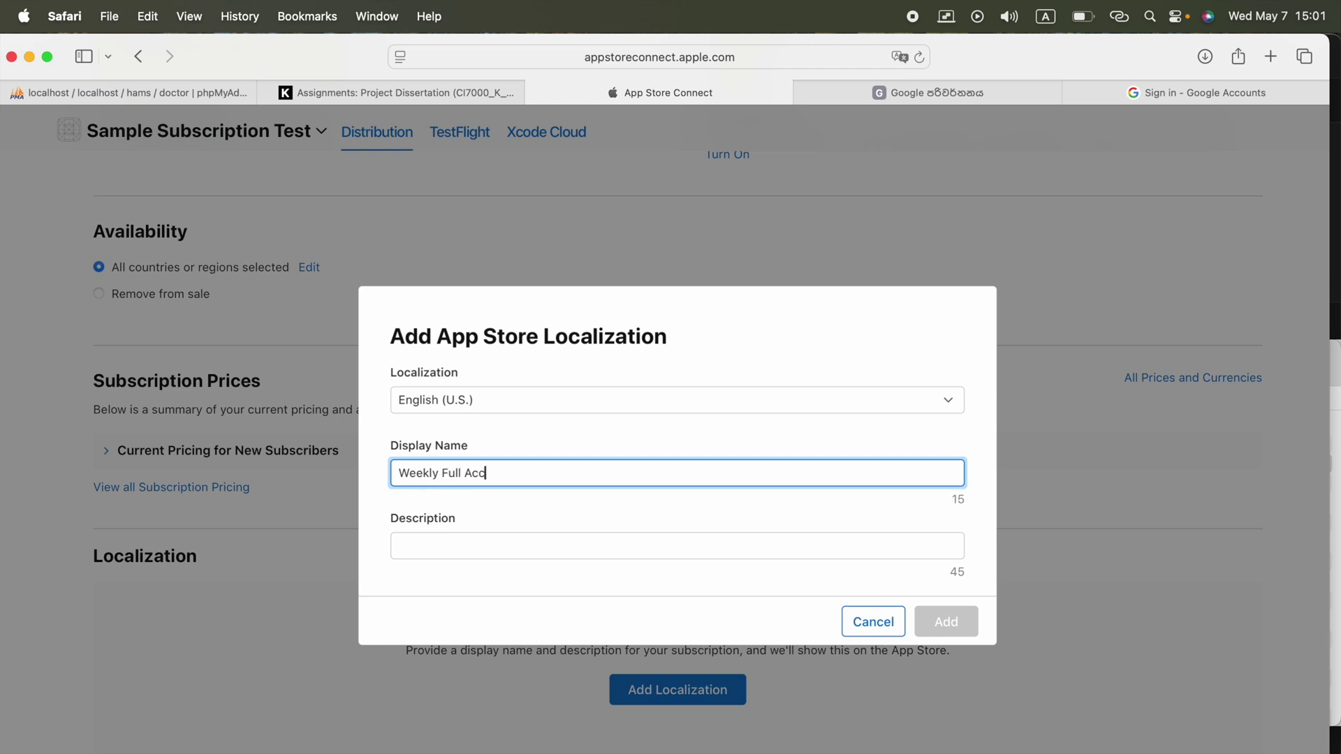
Describe it as 'Get unlimited access to the application' and add the localization
left_click(466, 547)
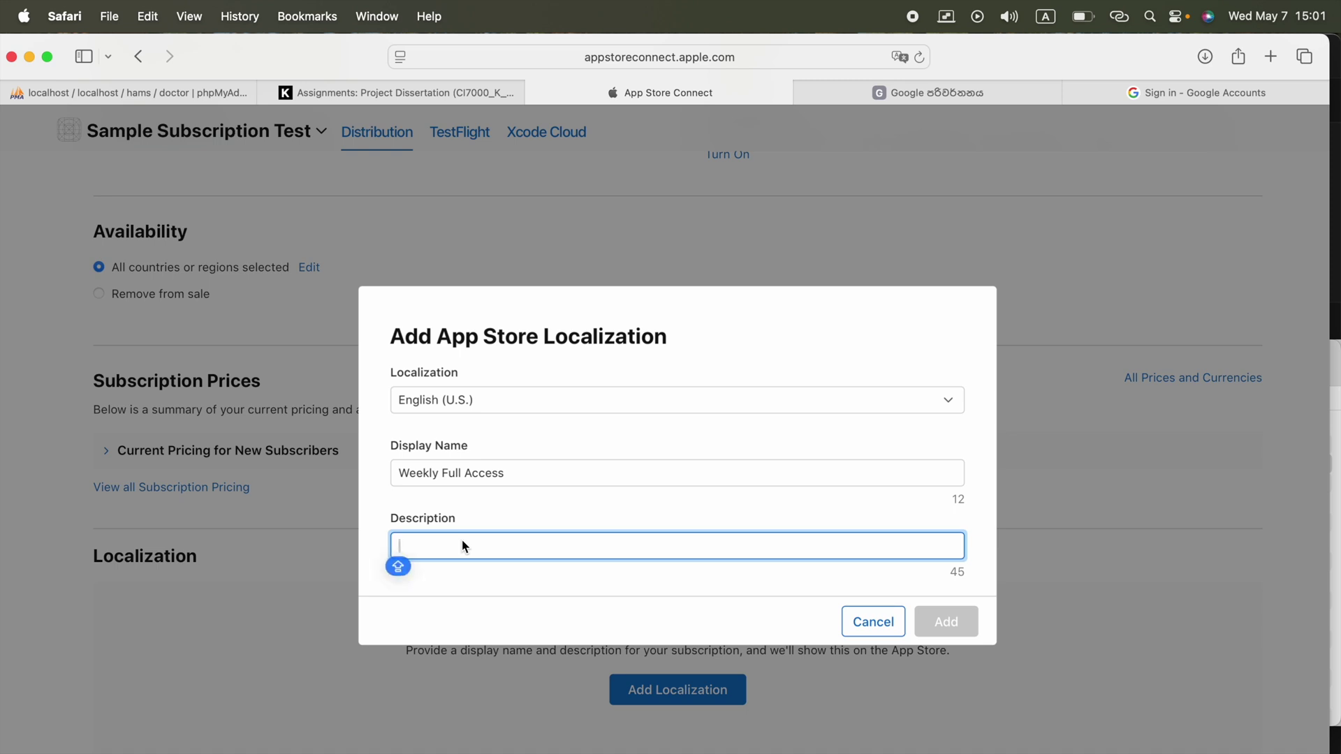
type("Get u")
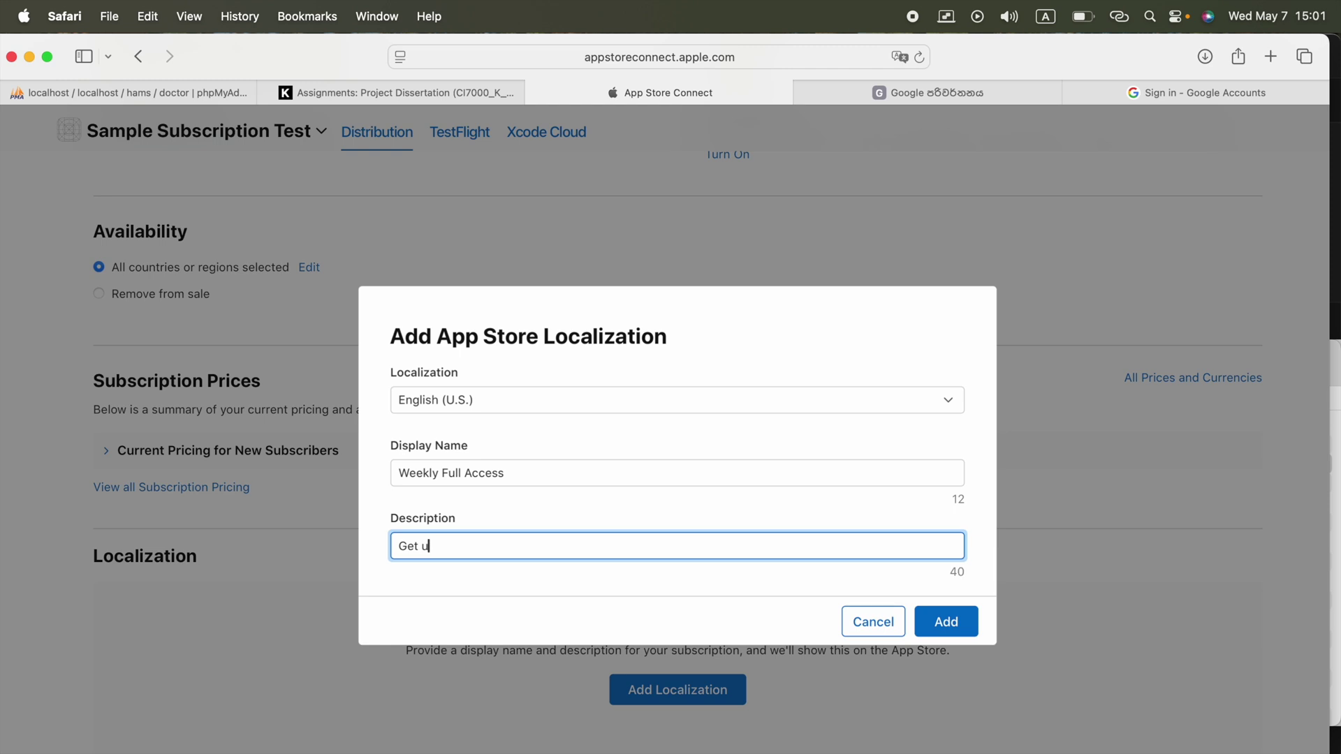
type("nlimited access to the ")
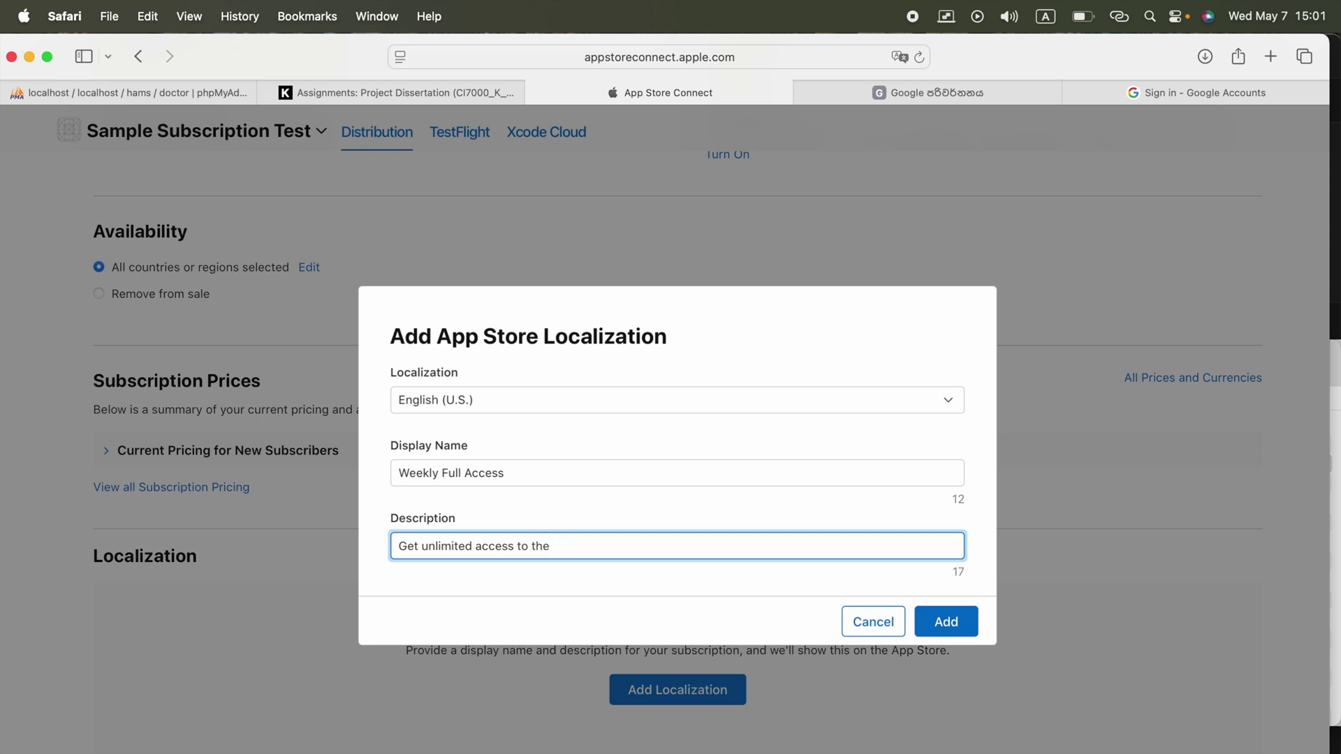
type("a")
key("BackSpace")
type("application all da")
key("BackSpace")
key("BackSpace")
left_click_drag(619, 548, 303, 551)
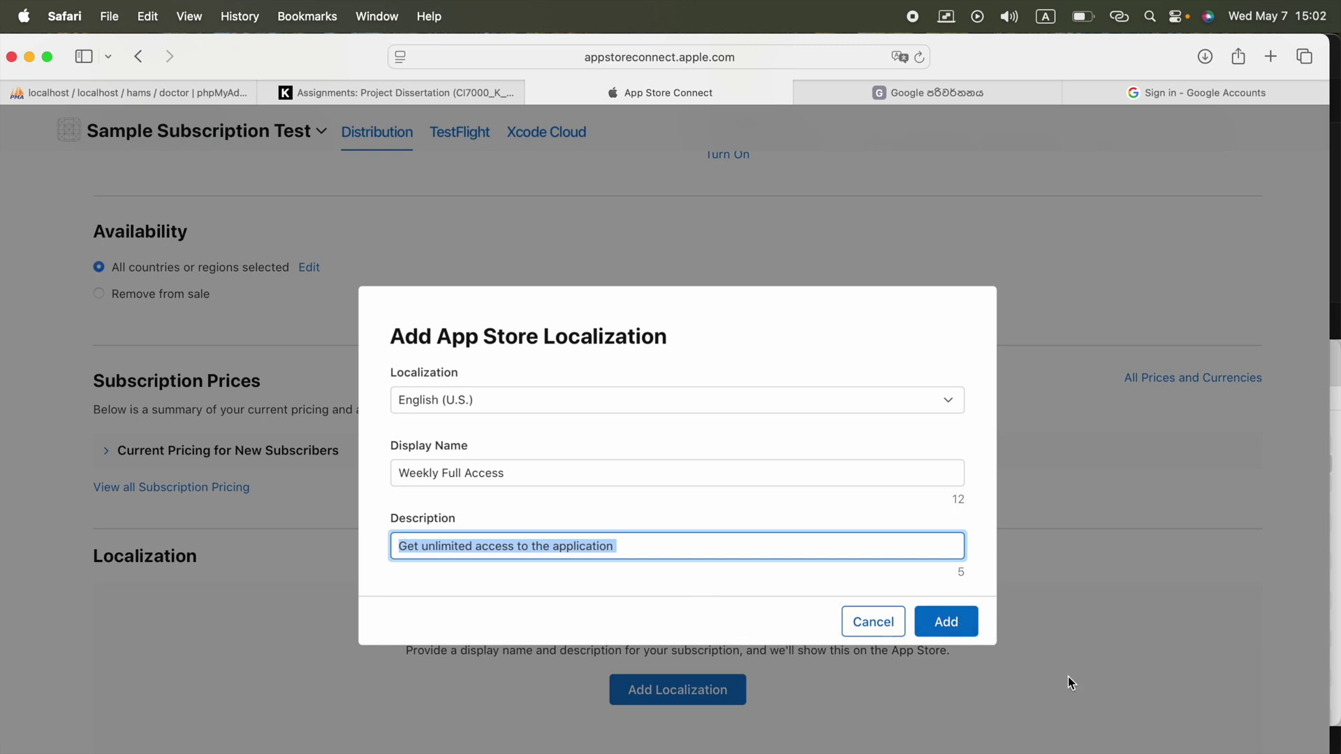
left_click(952, 627)
left_click_drag(953, 627, 867, 477)
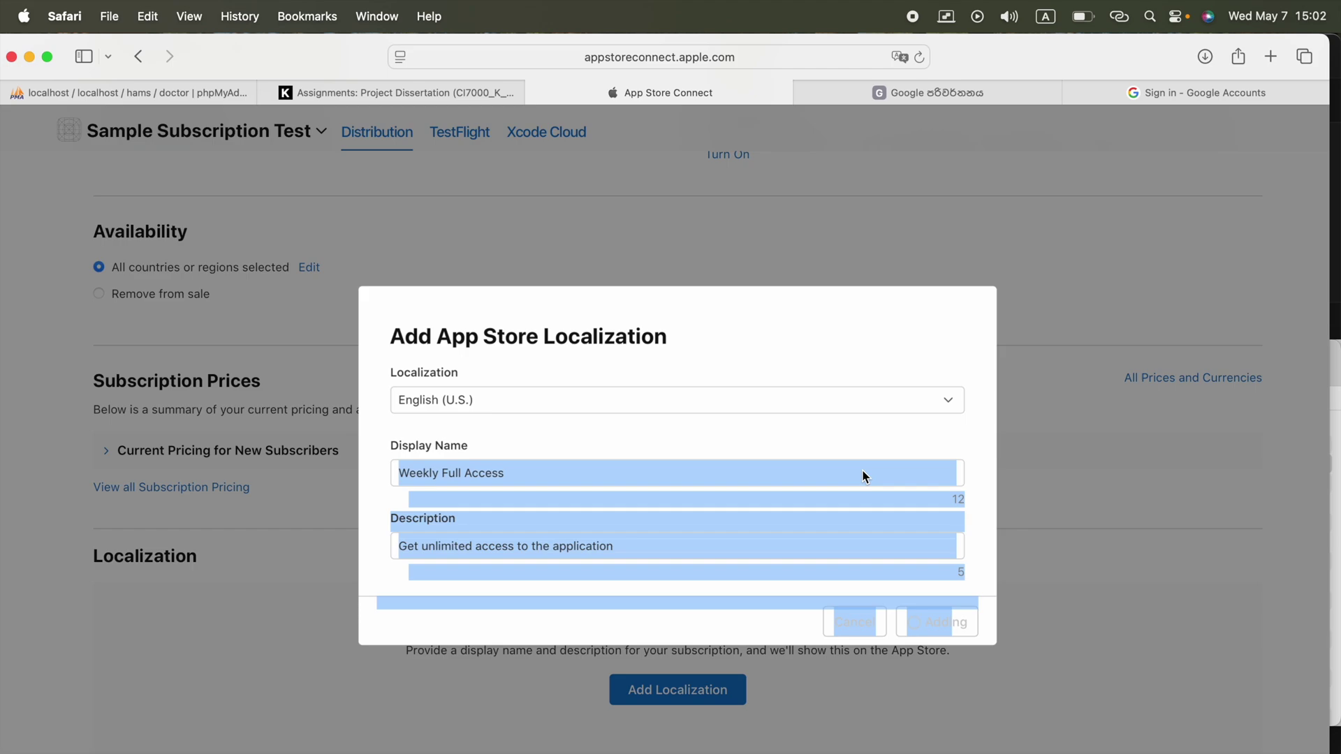
scroll(862, 473, "down", 15)
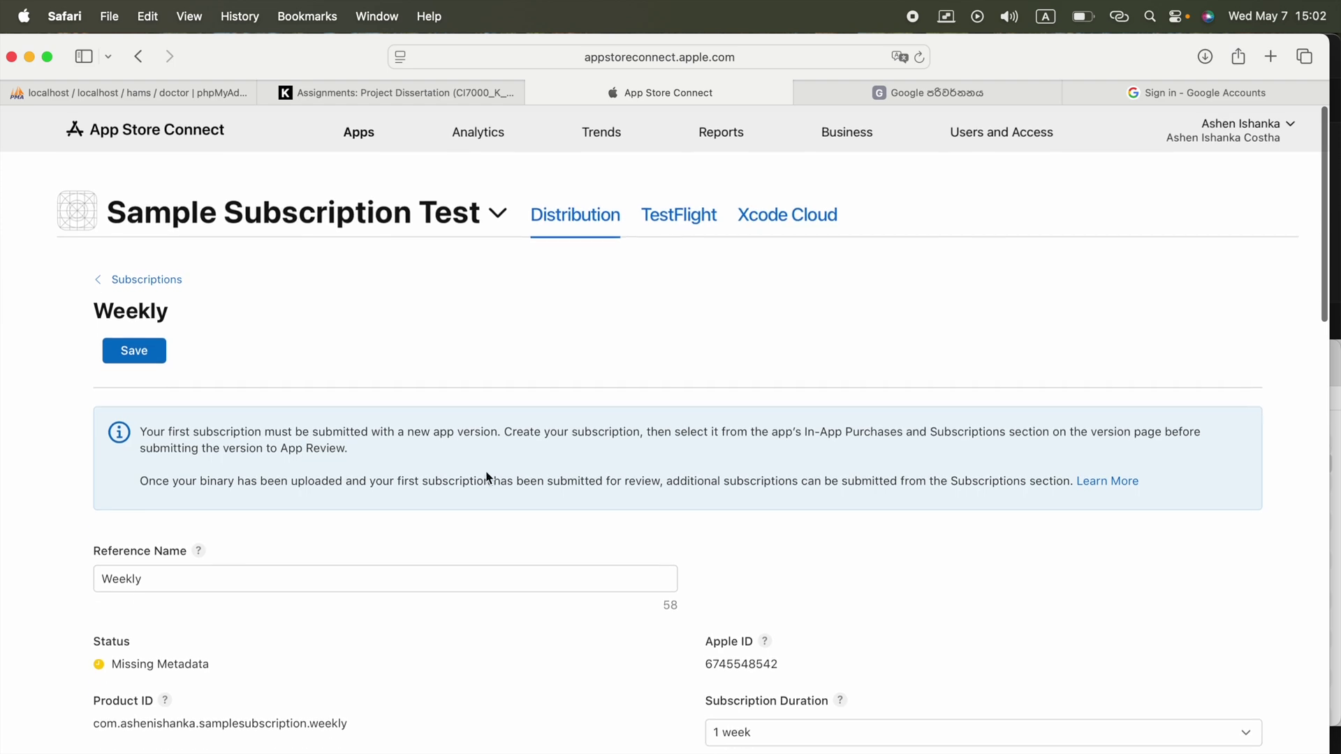
Save the Weekly subscription and return to the subscription group page
left_click(136, 350)
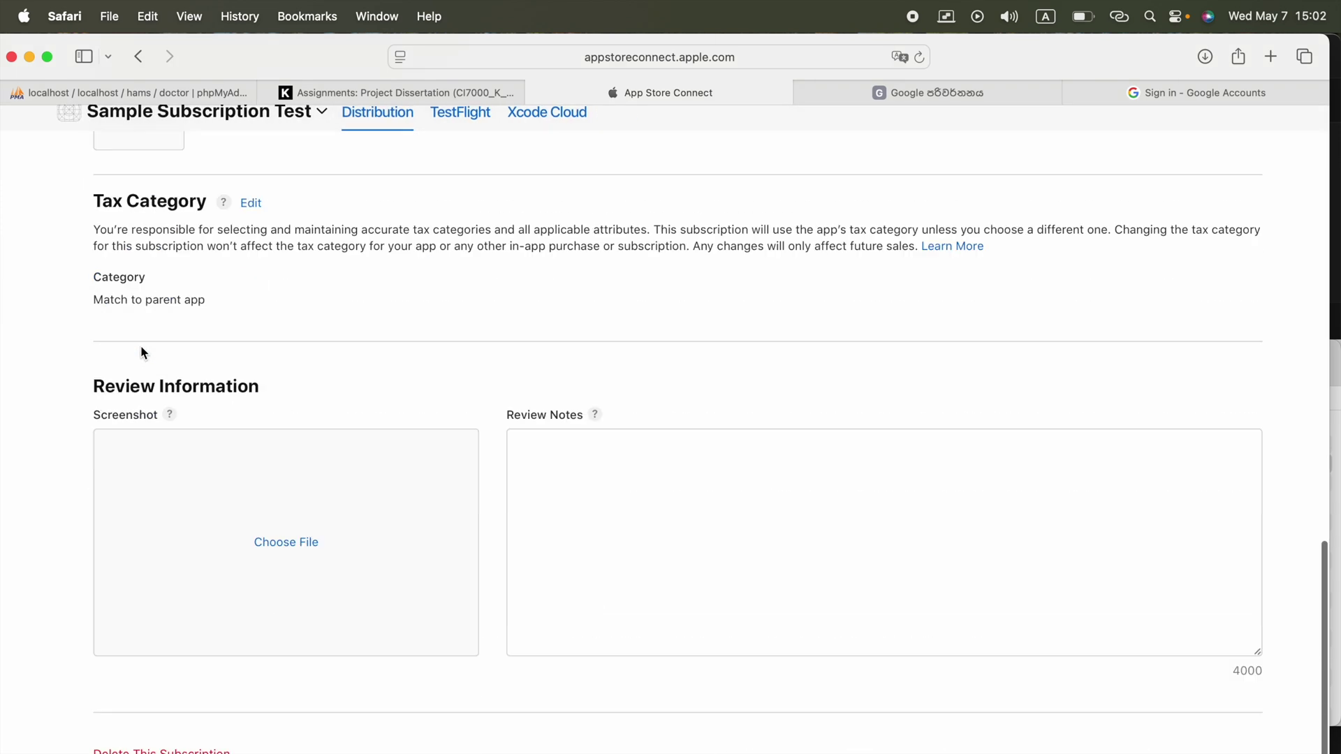
scroll(142, 353, "down", 3)
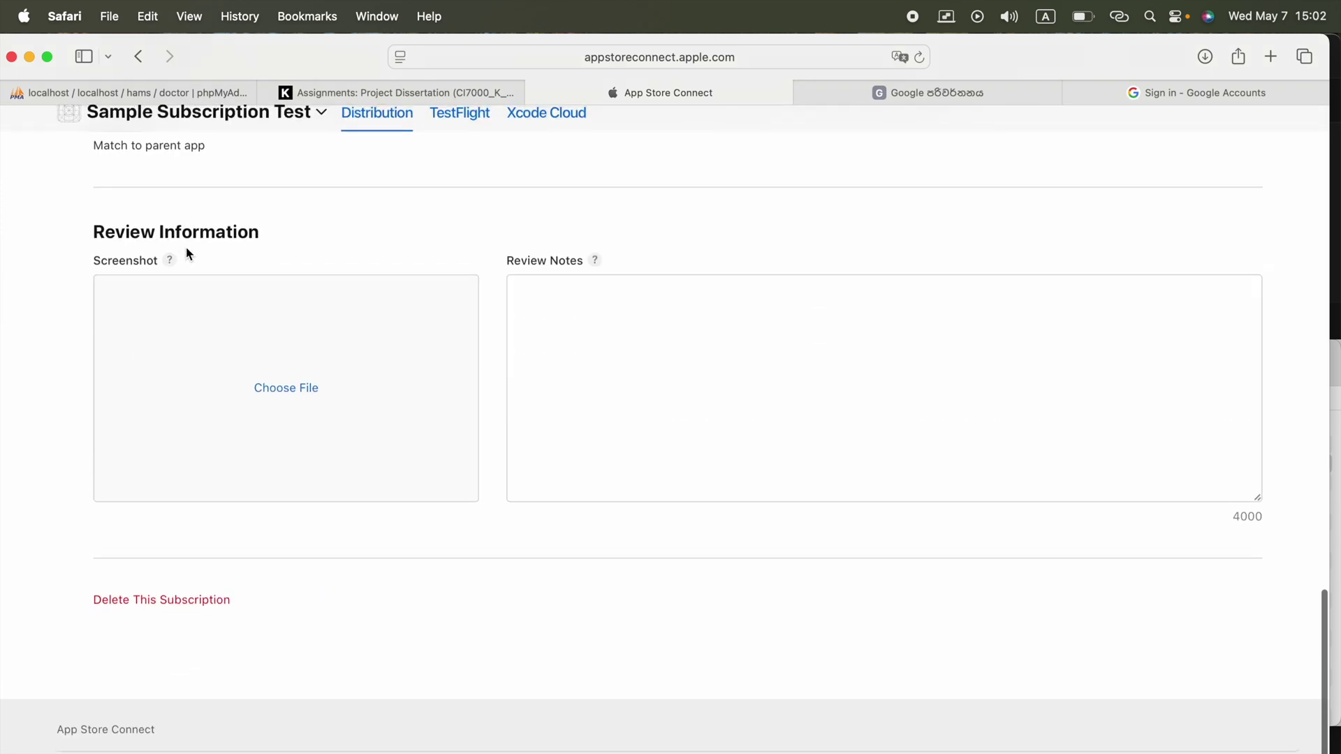
mouse_move(170, 261)
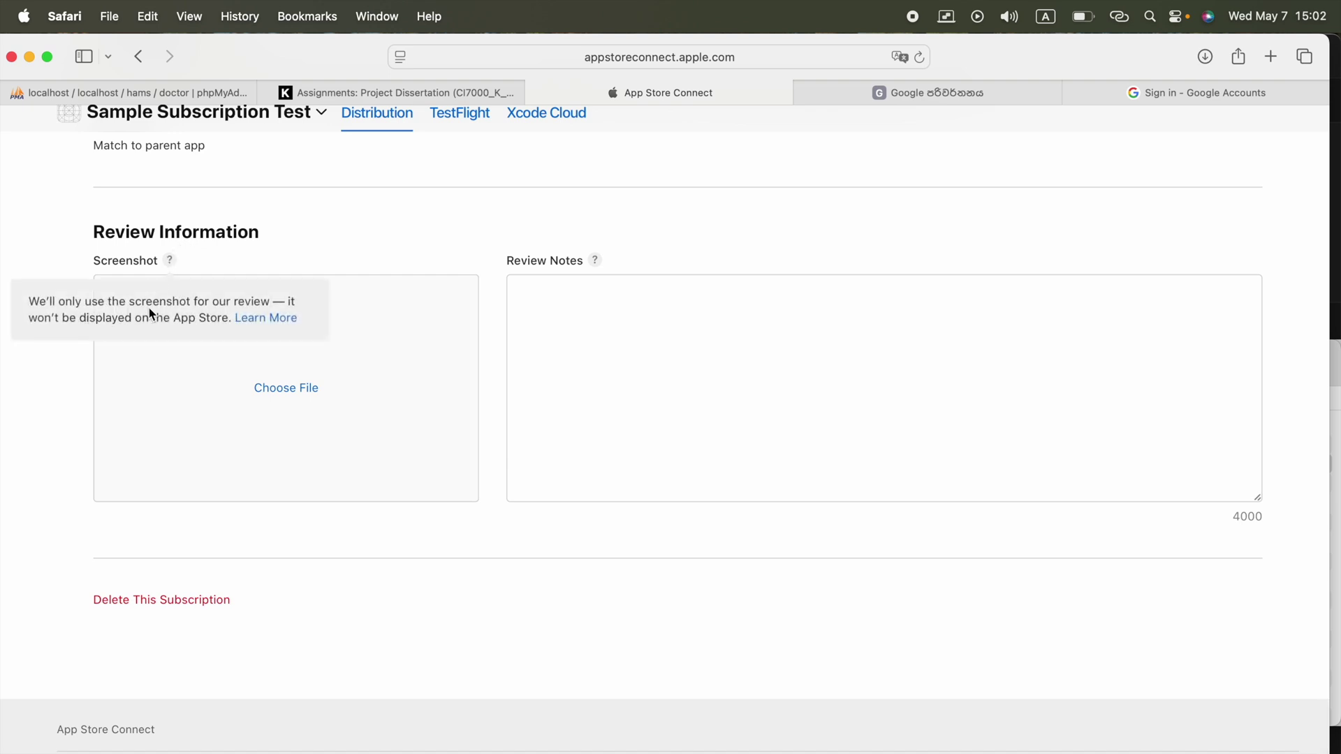
scroll(278, 315, "up", 15)
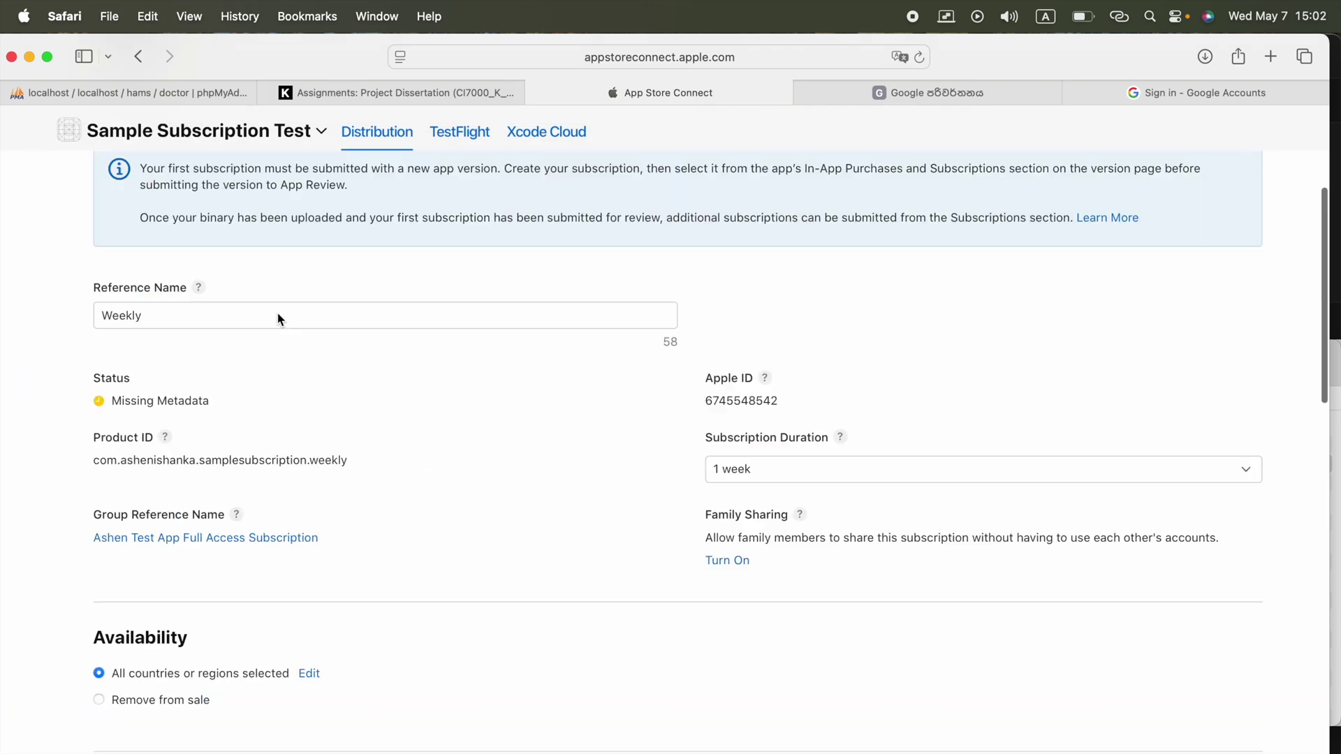
left_click(151, 279)
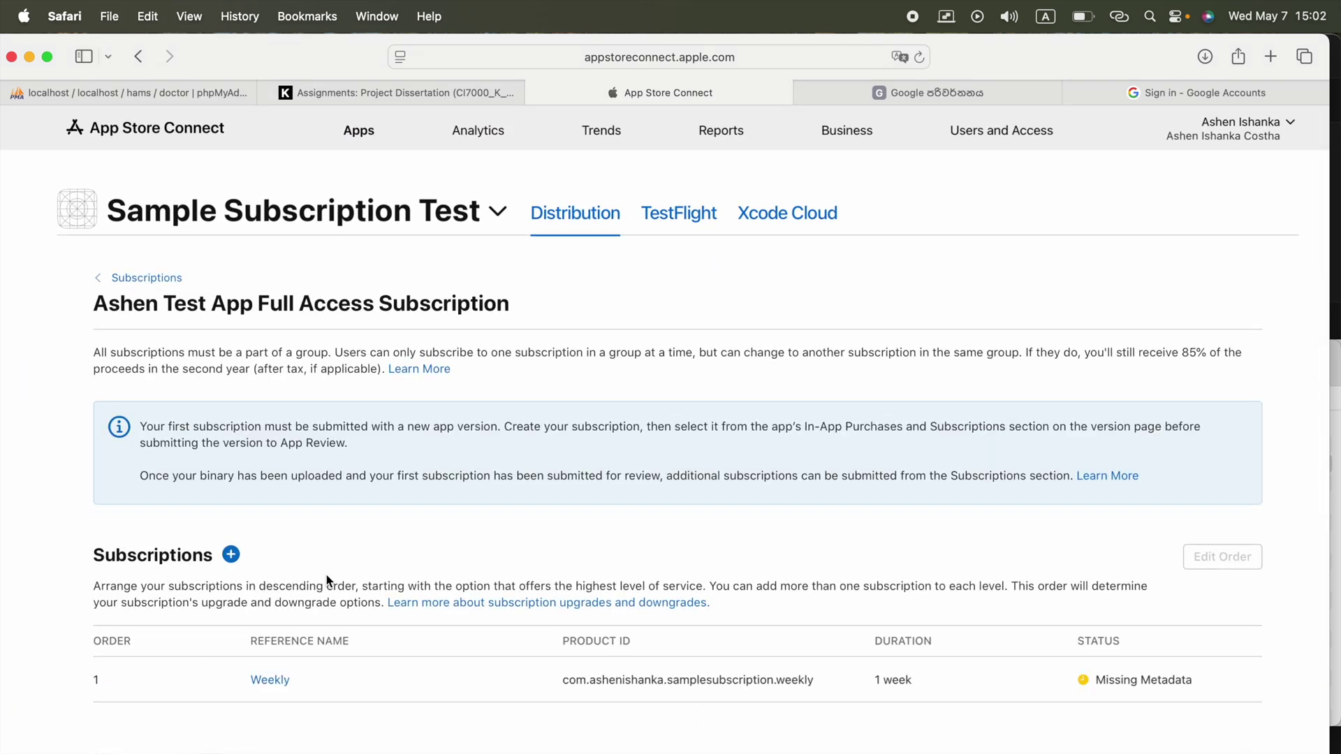
scroll(327, 578, "down", 5)
scroll(372, 611, "up", 5)
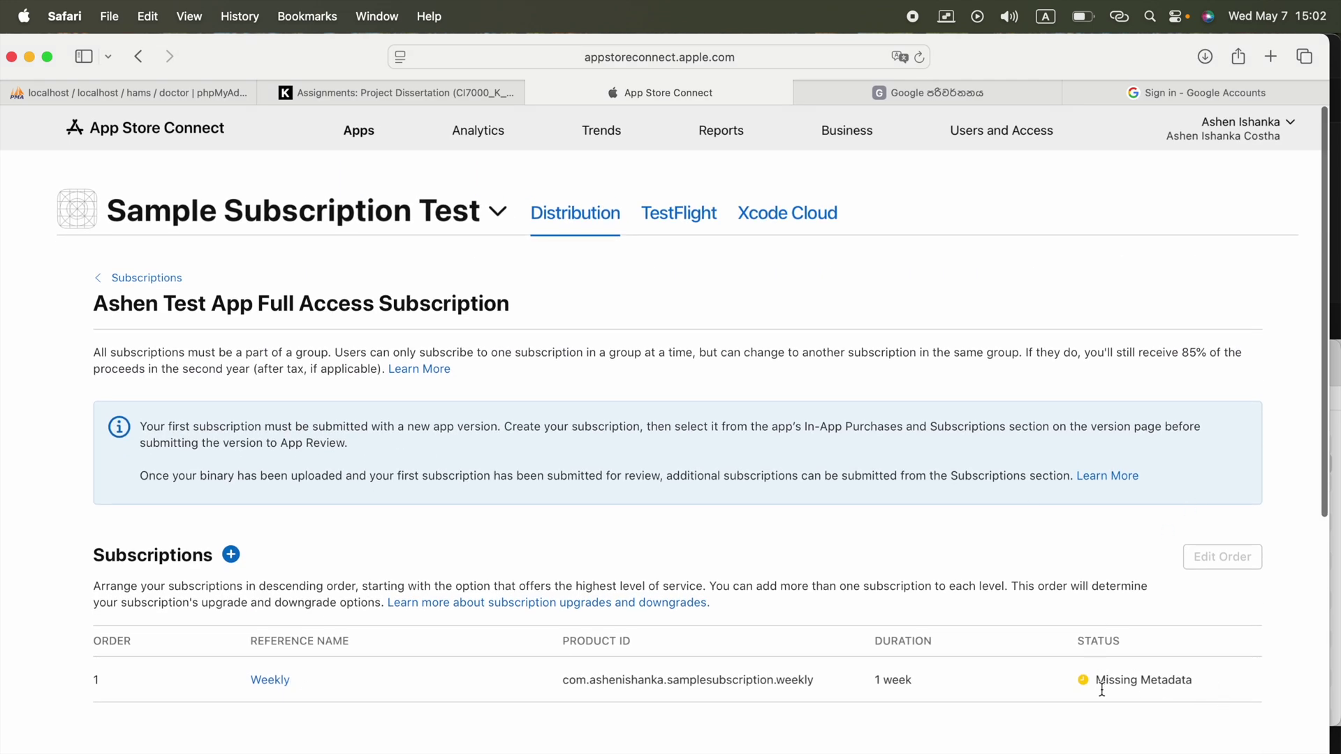
Check Weekly's Missing Metadata status, then reopen it down to Review Information
left_click_drag(1069, 686, 1061, 687)
left_click(1134, 685)
left_click(282, 683)
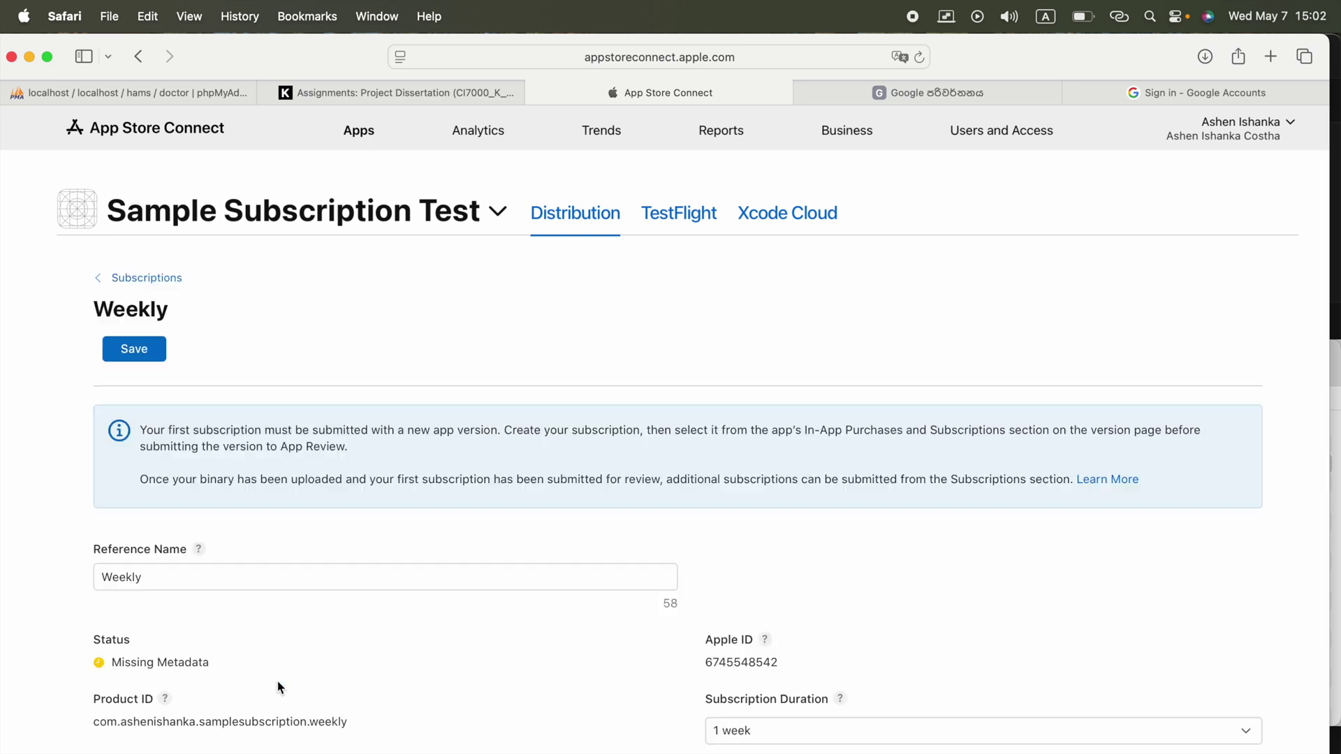
scroll(278, 687, "down", 10)
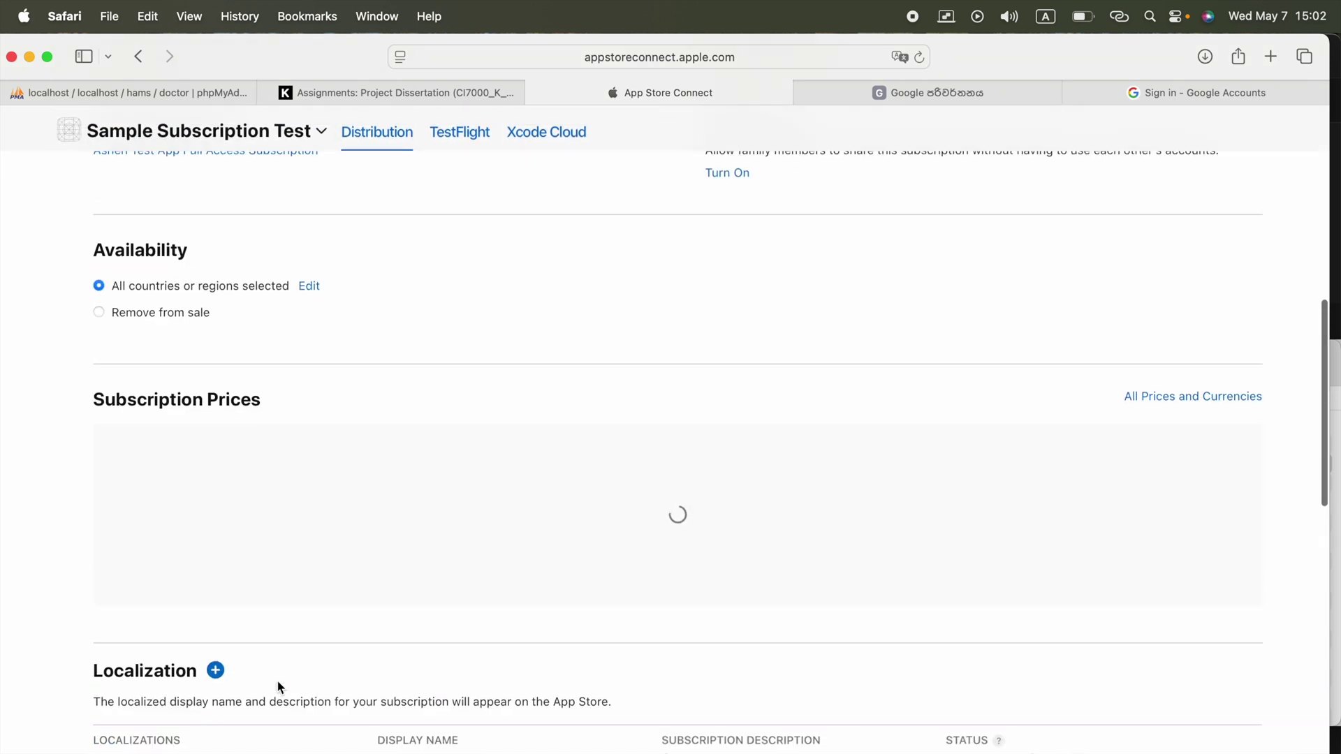
scroll(278, 687, "down", 3)
scroll(278, 686, "down", 8)
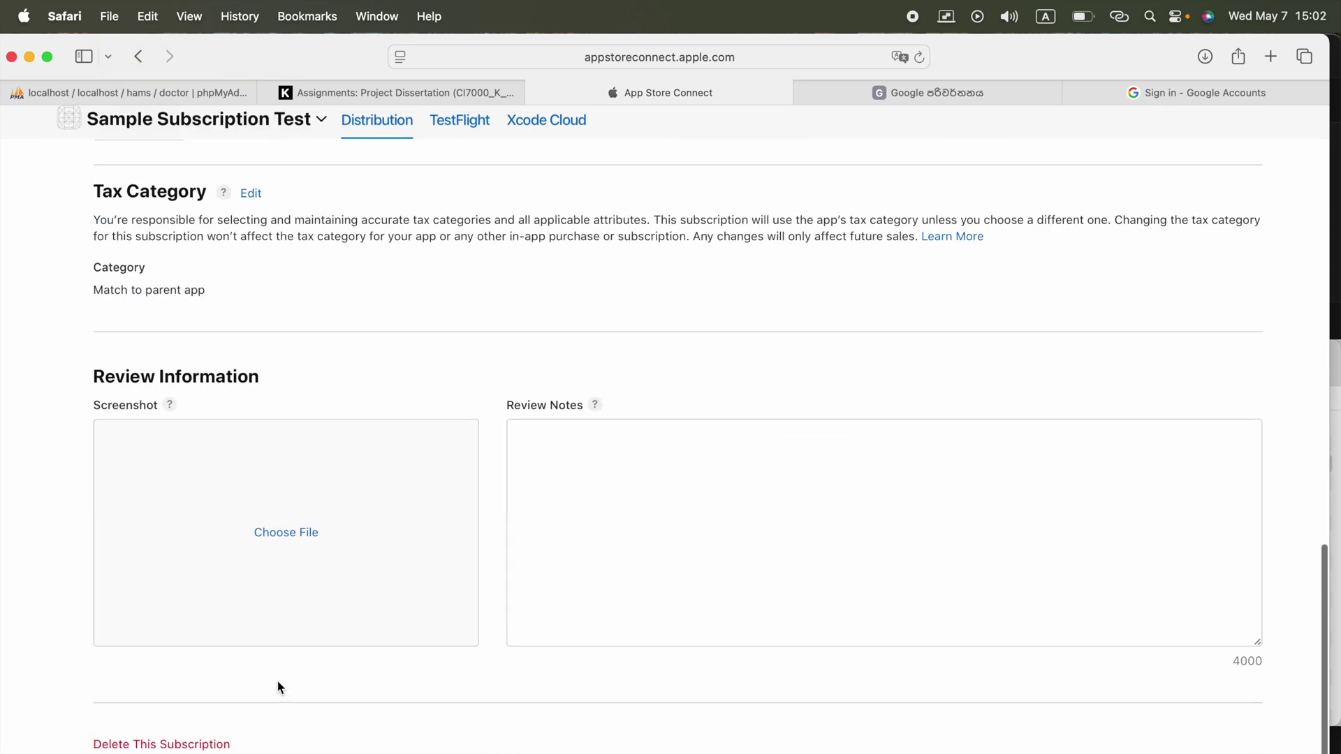
Write review notes: 'User have tp pay weekly to activate full control of app using subscribe button.'
left_click(635, 508)
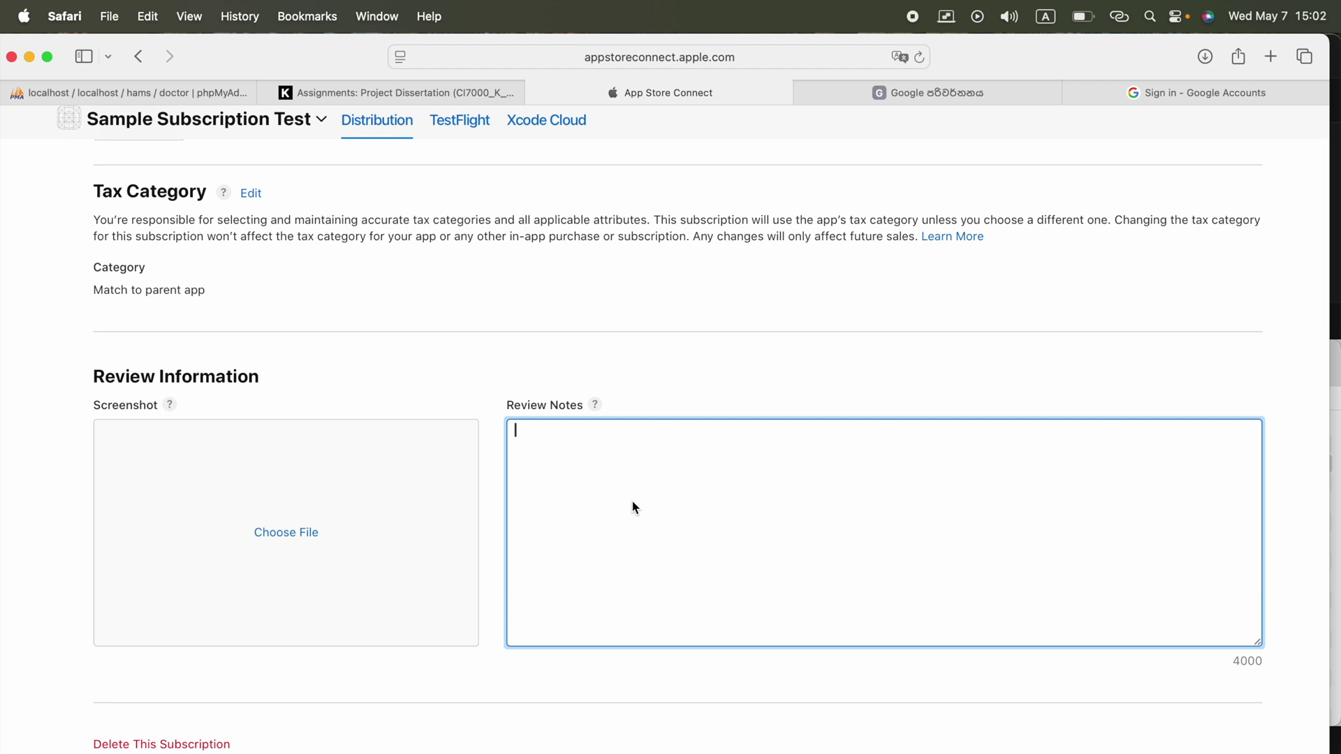
type("User have tp")
type(" pay weekly t")
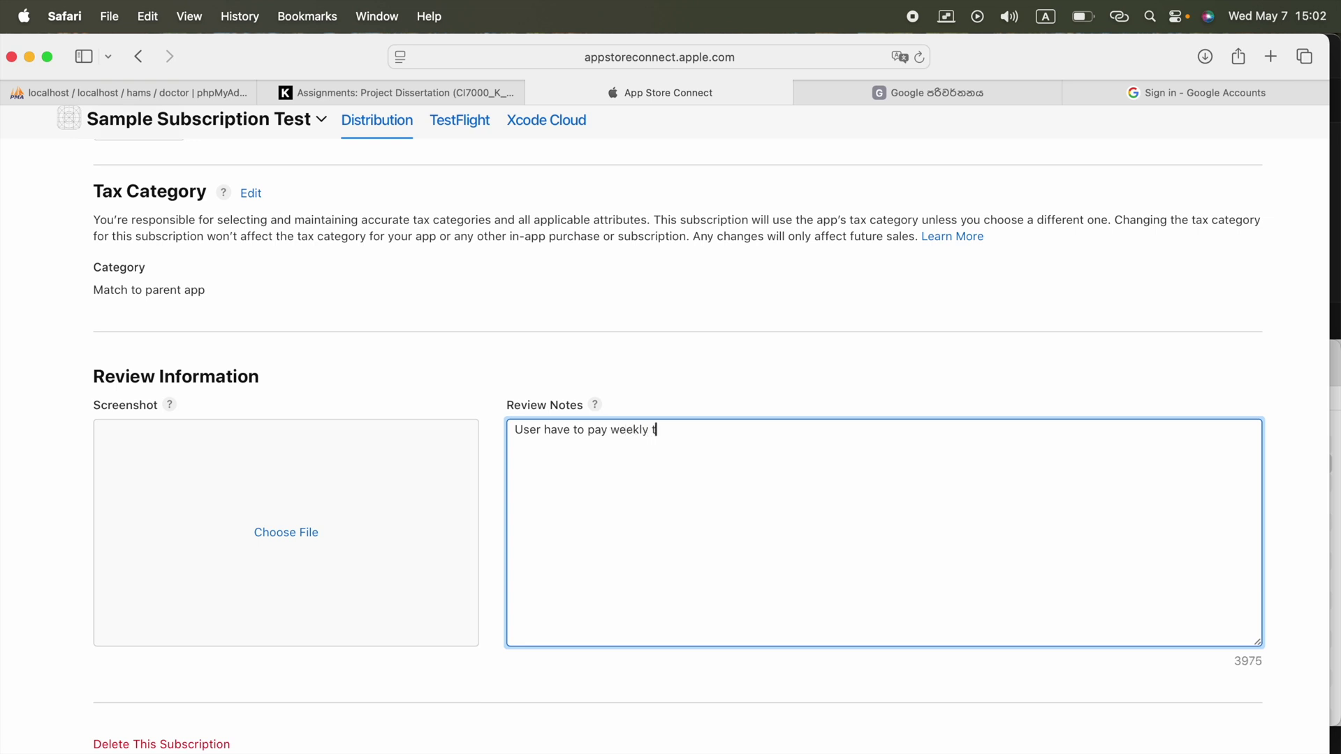
type("o activate full control of a")
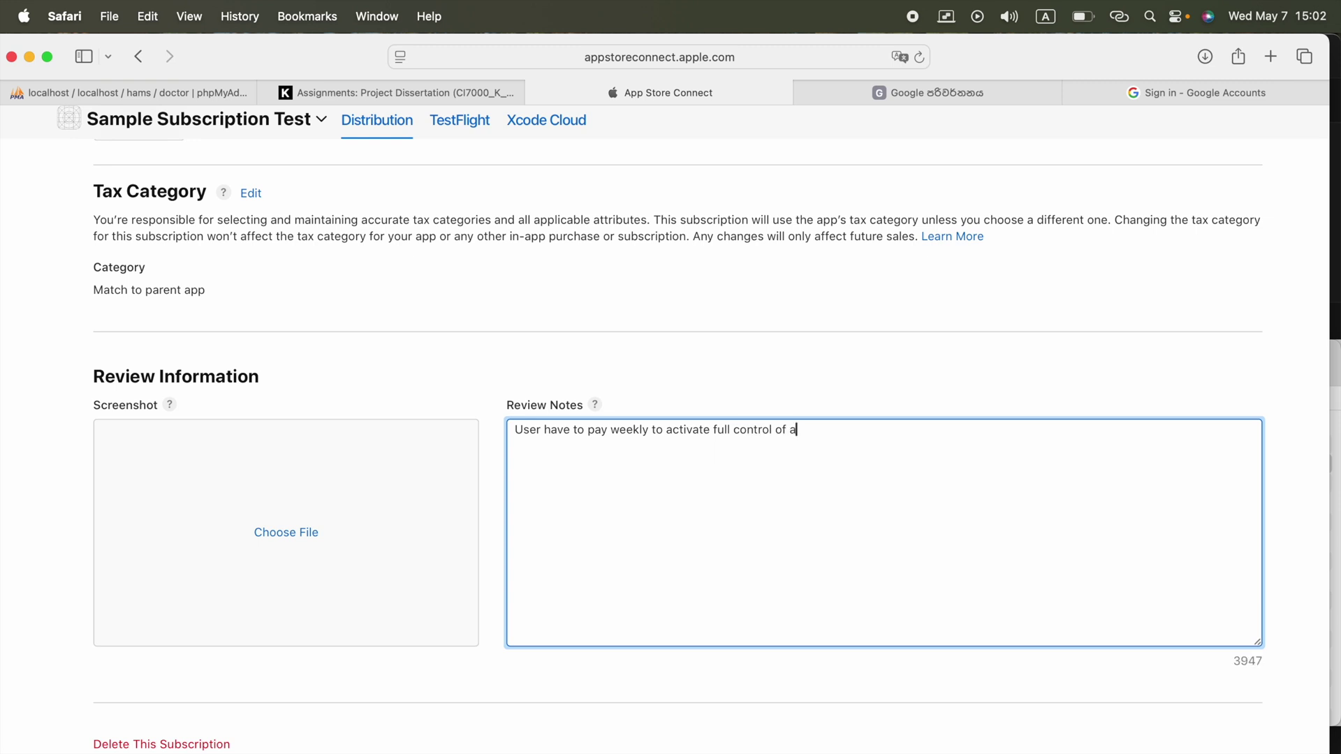
type("pp using subscri")
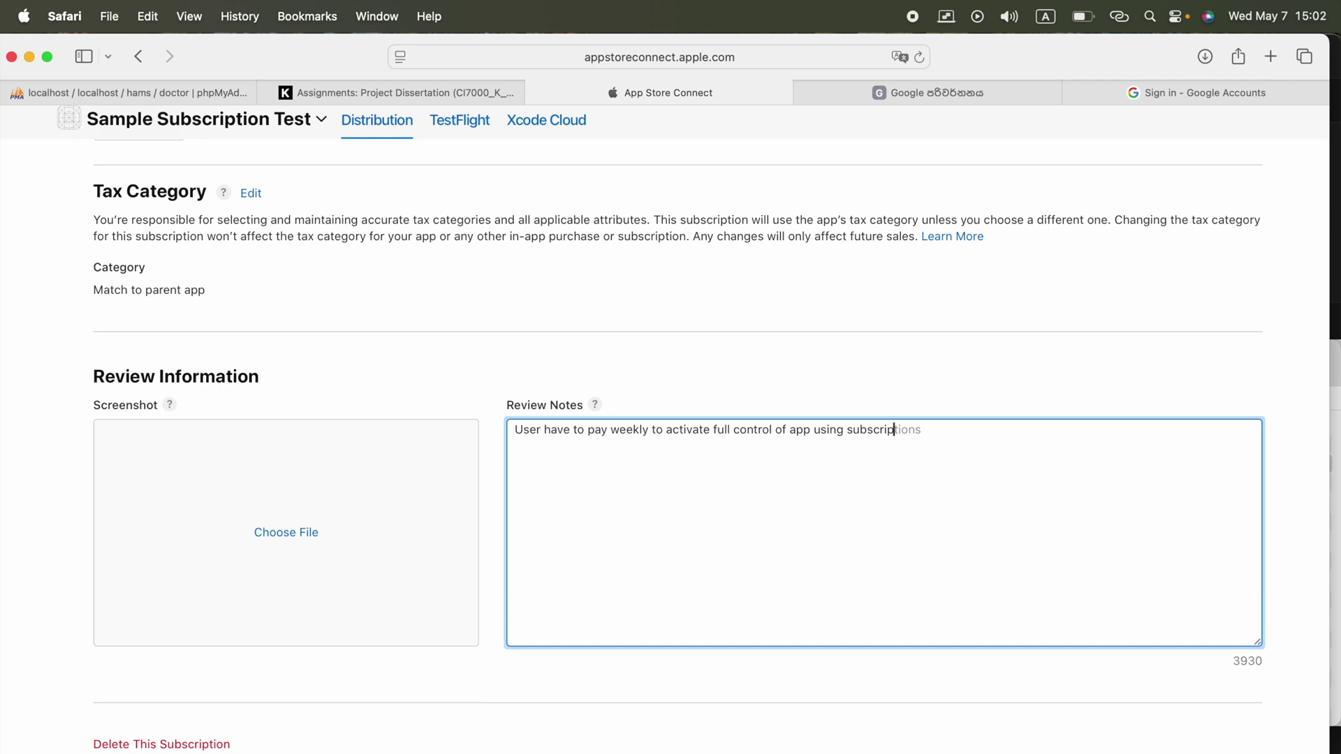
type("p")
key("BackSpace")
type("be button.")
Save the Weekly subscription, return to the group, and begin creating another subscription
scroll(128, 412, "up", 15)
scroll(128, 412, "down", 3)
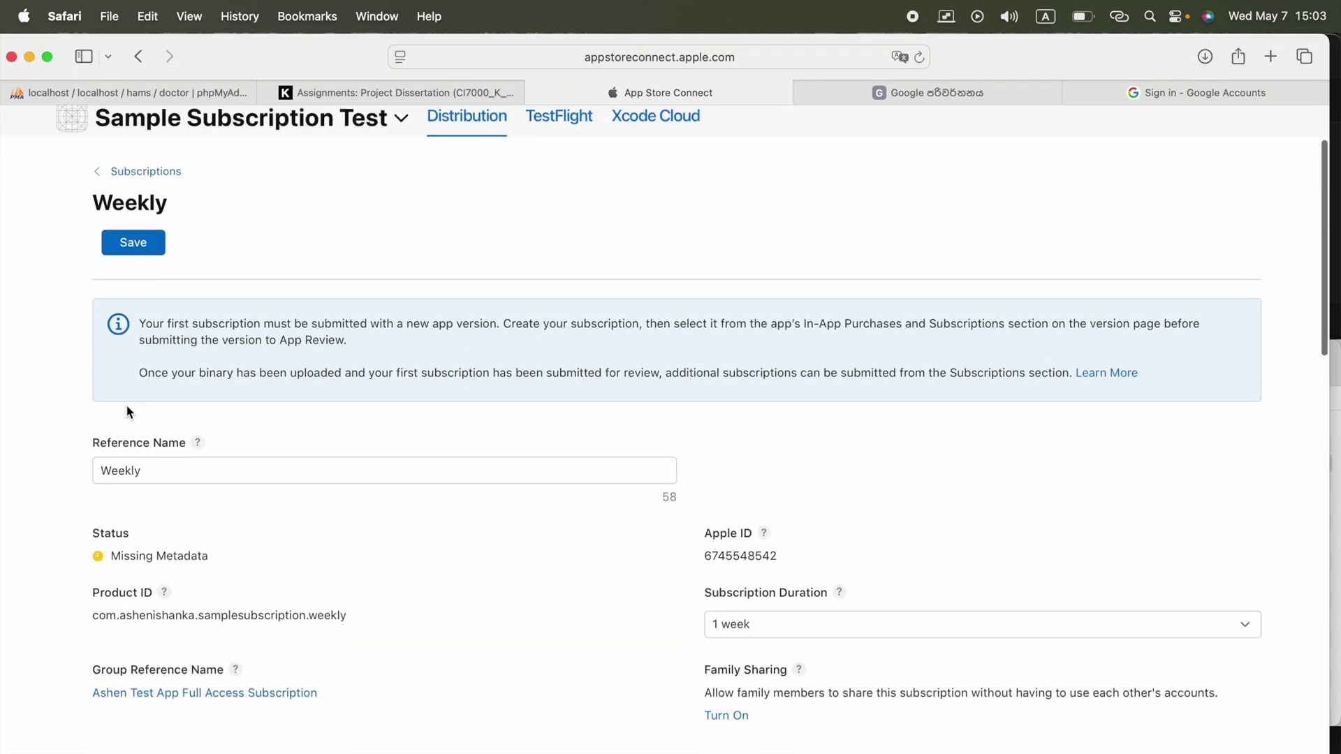
scroll(128, 412, "up", 1)
scroll(144, 485, "down", 6)
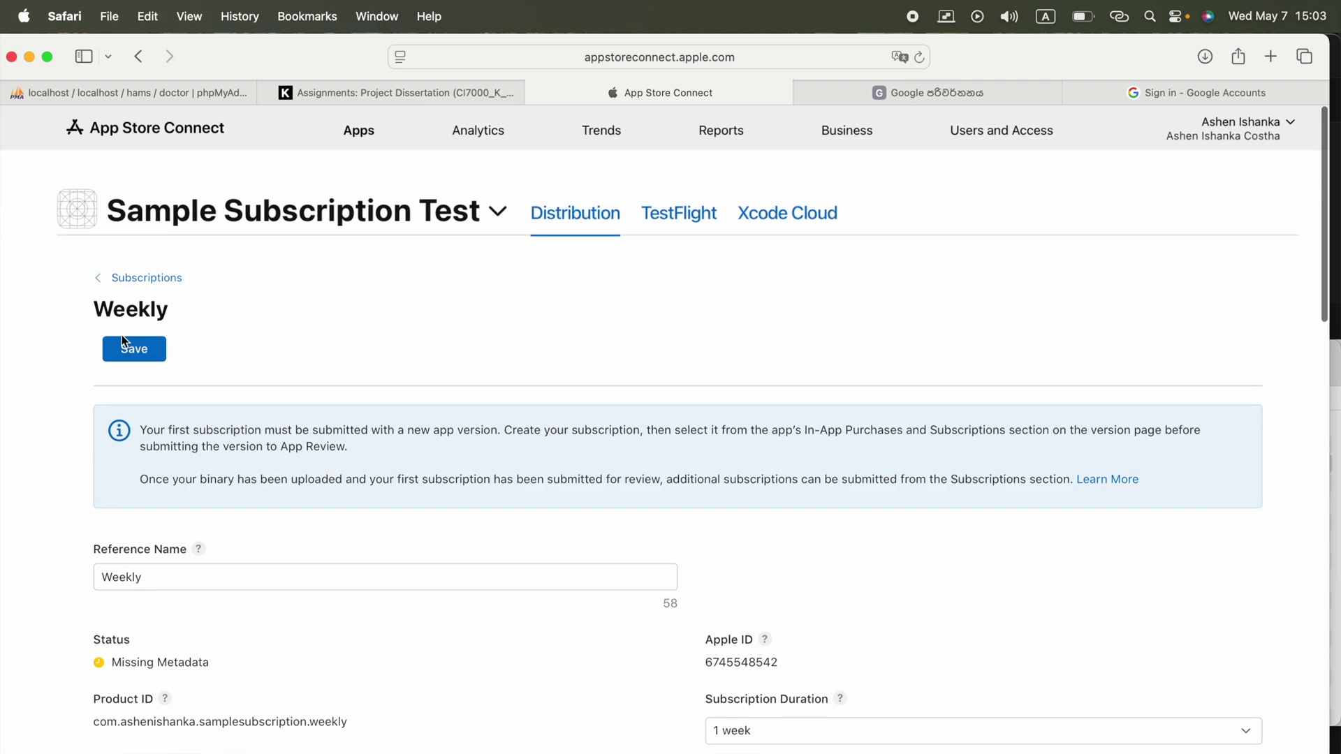
left_click(134, 348)
left_click(153, 280)
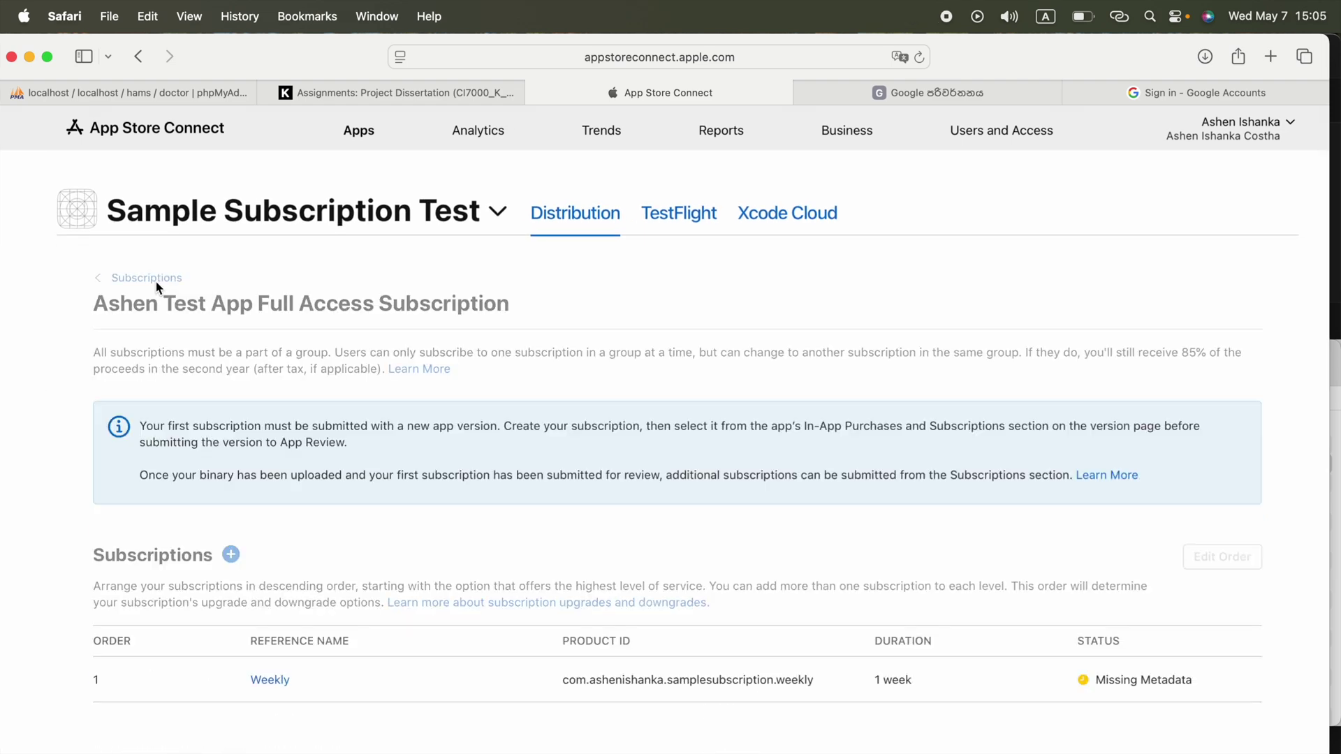
scroll(434, 646, "down", 3)
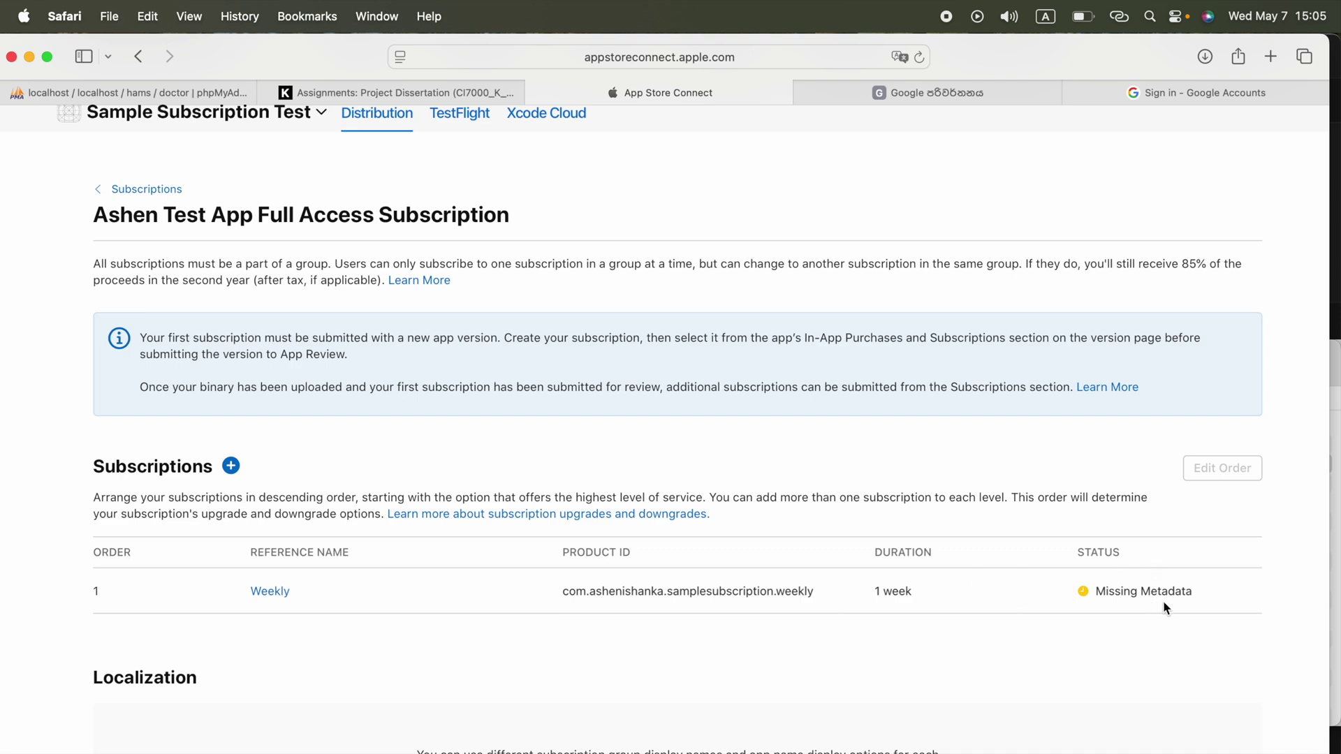
left_click(230, 466)
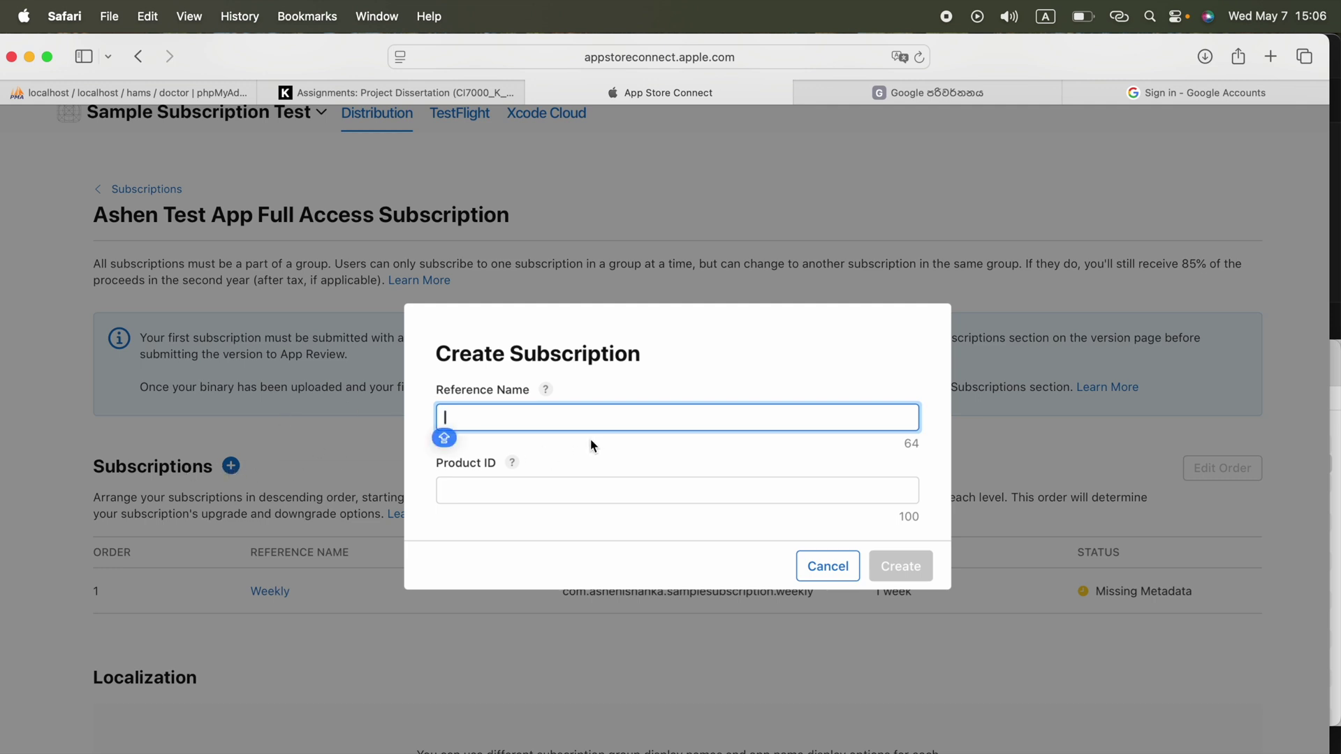
Create a subscription named Yearly with a product ID ending in .yearly and open its country availability
type("Yearly")
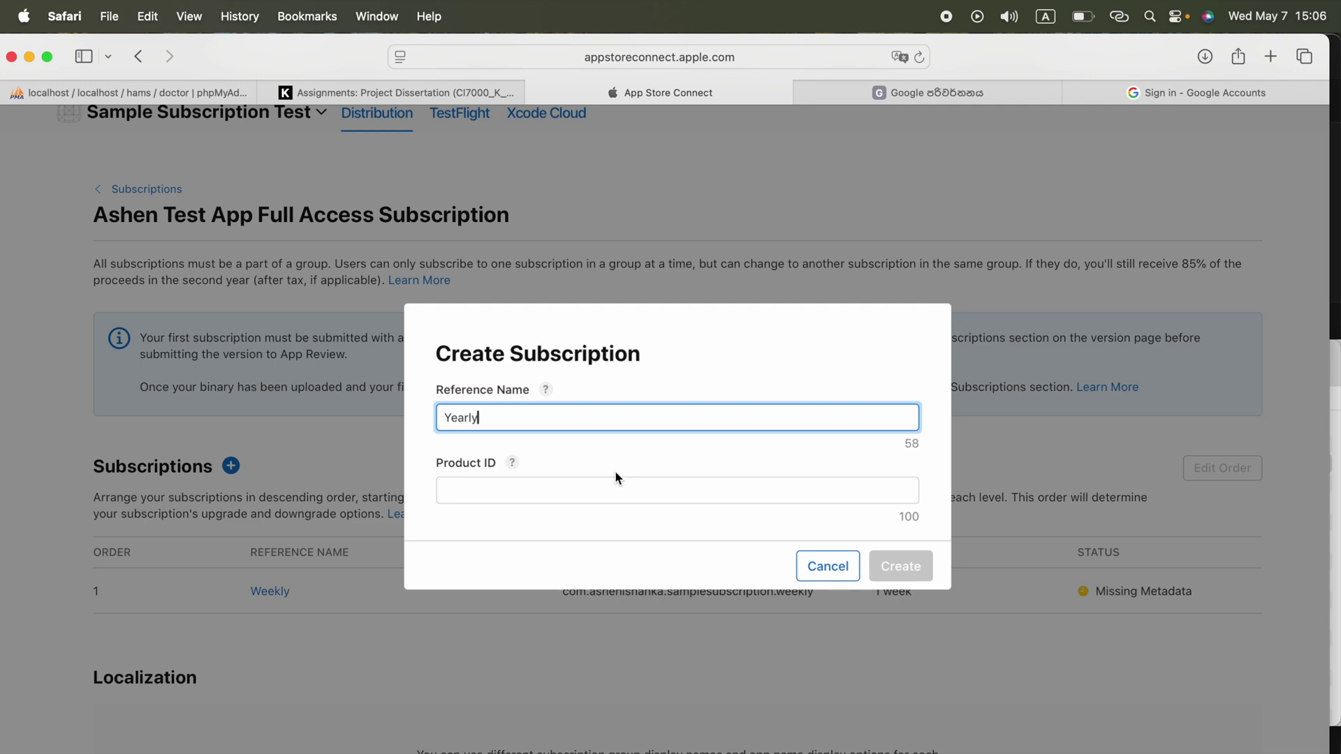
left_click(568, 494)
type("com.ashenishanka.samplesubscription")
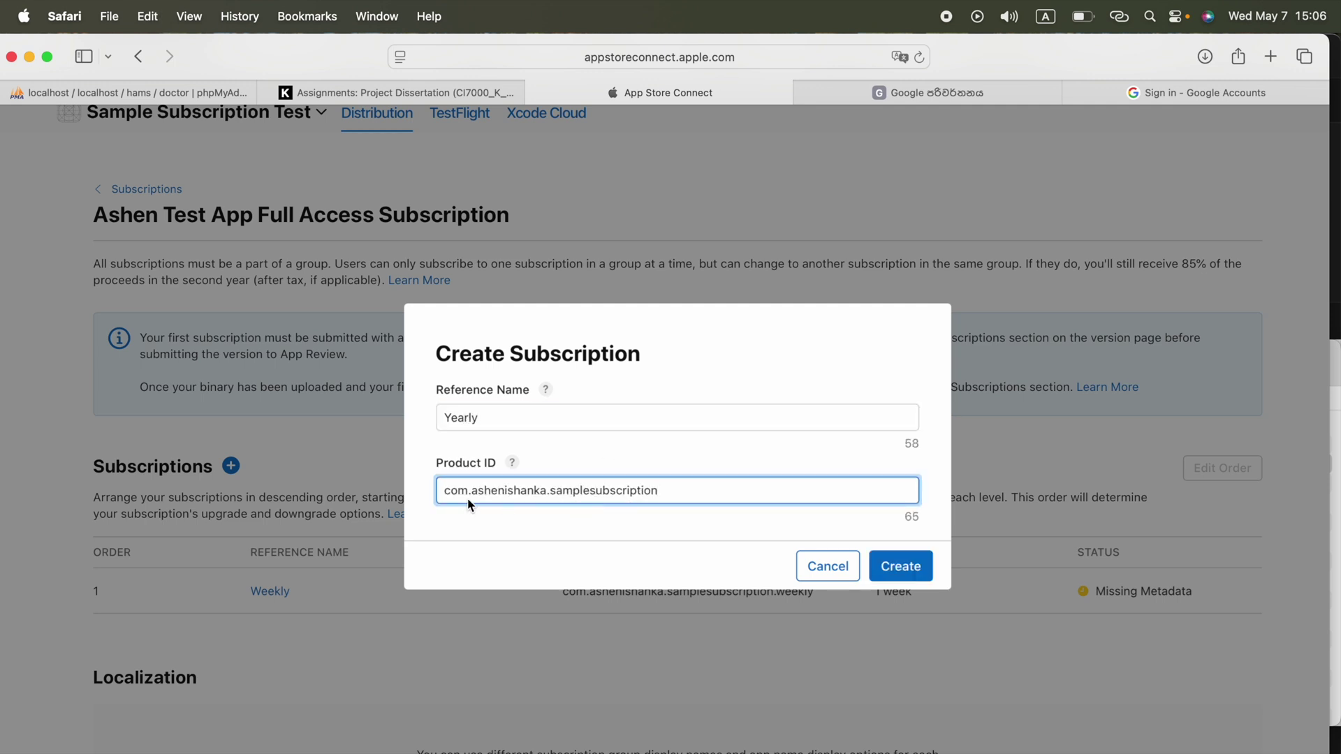
type(".yearly")
left_click(915, 569)
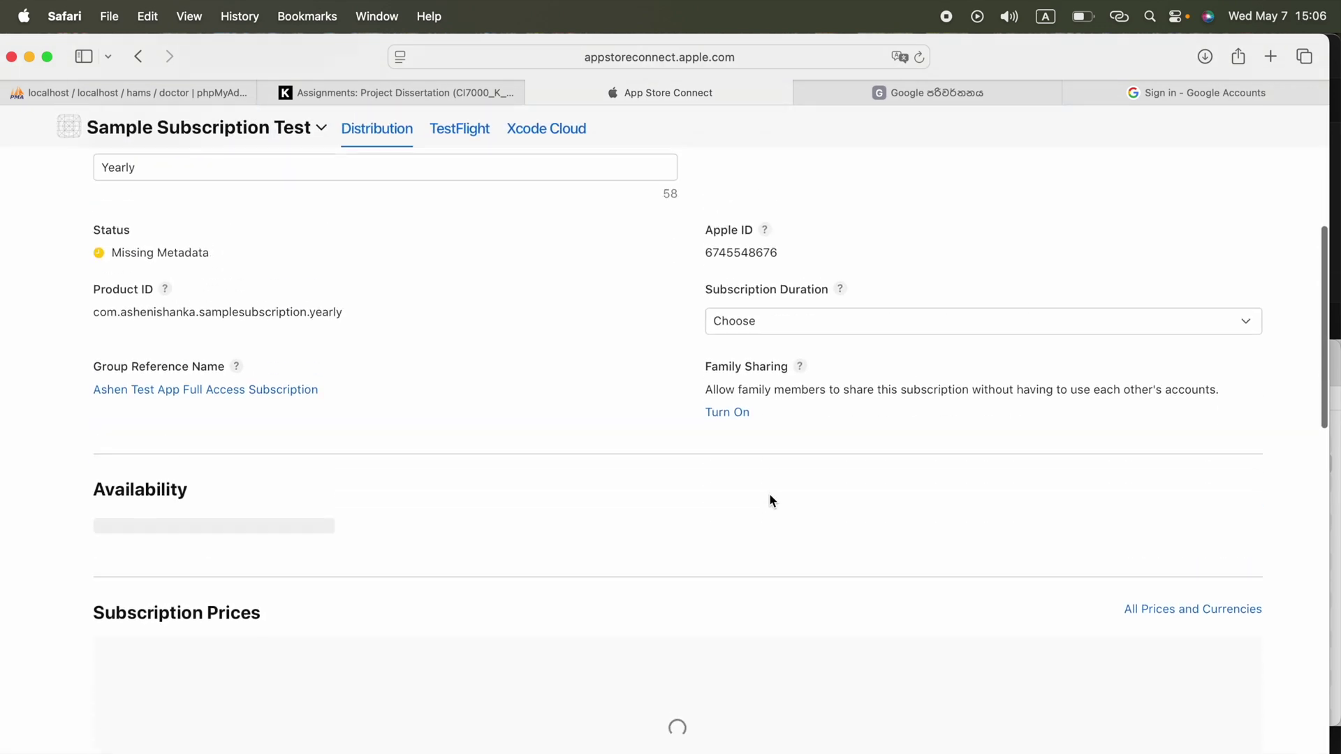
left_click(644, 715)
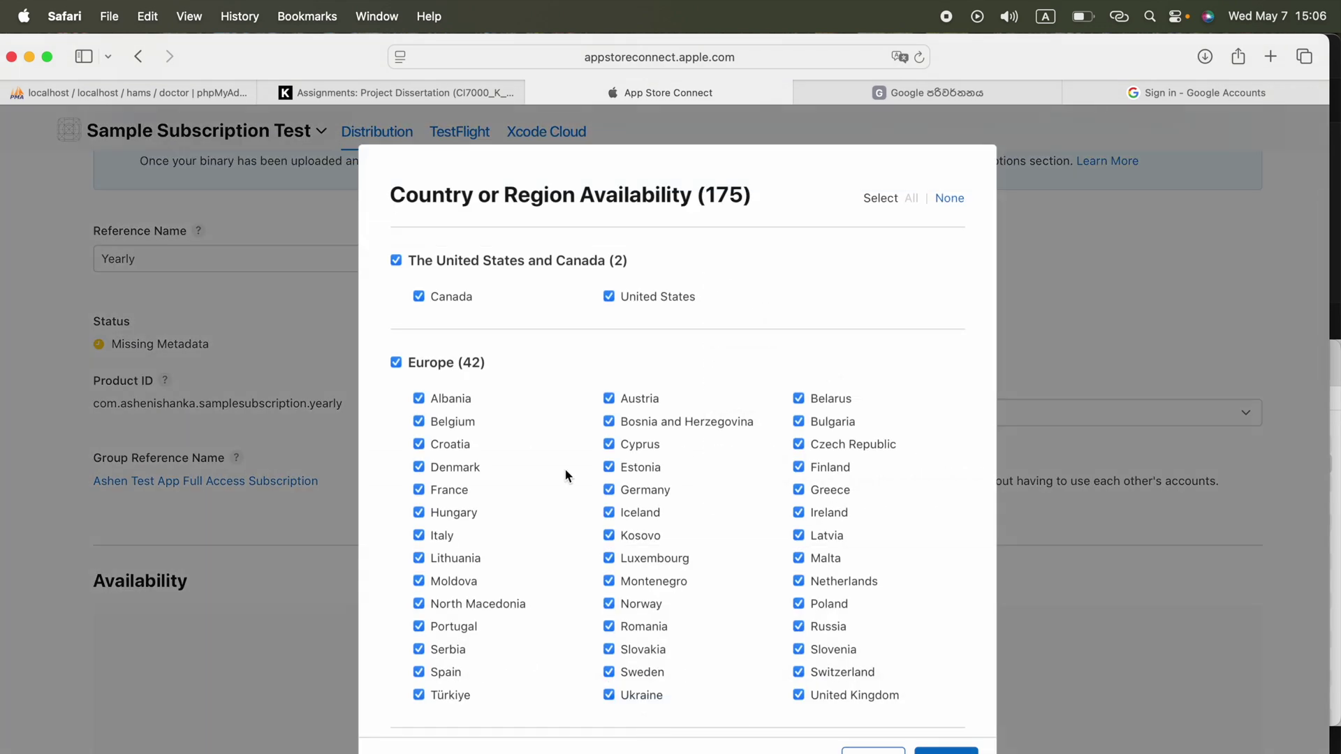
Make Yearly available in all countries or regions
scroll(564, 468, "down", 5)
left_click(963, 745)
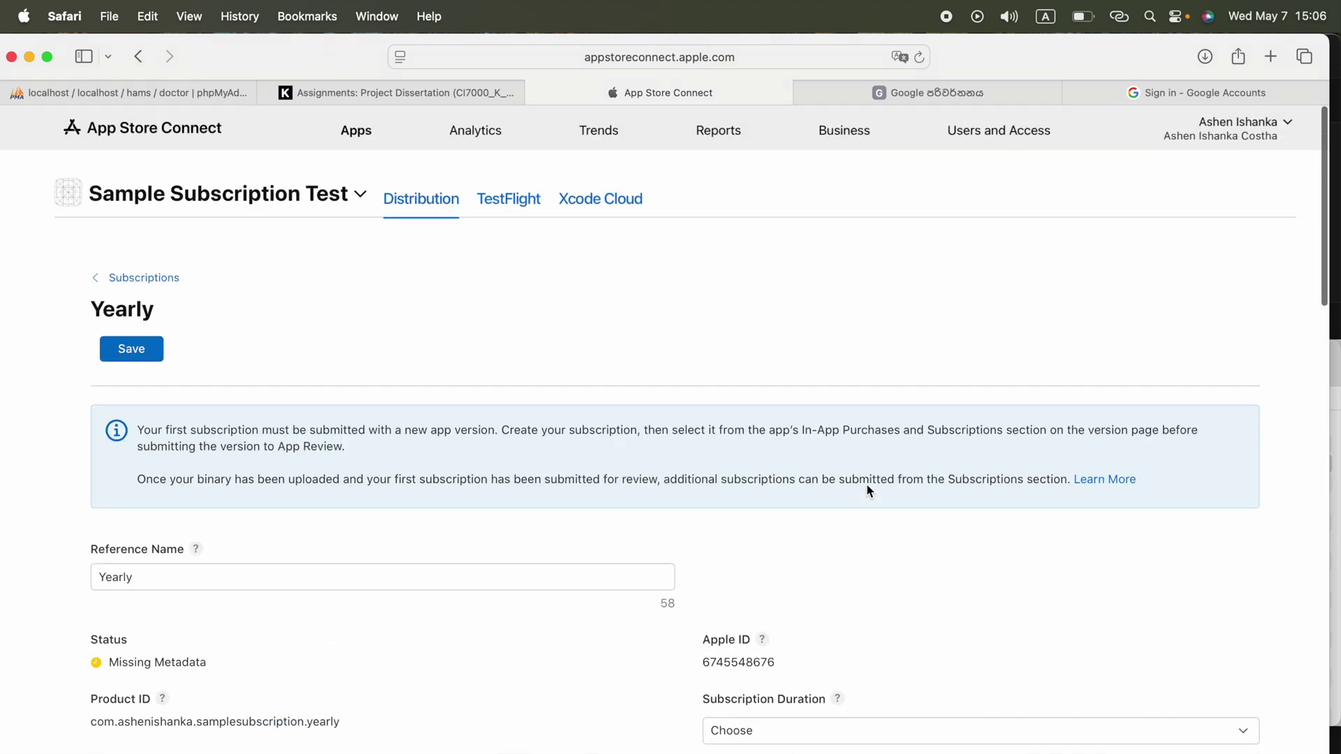
scroll(866, 484, "down", 8)
scroll(867, 485, "down", 3)
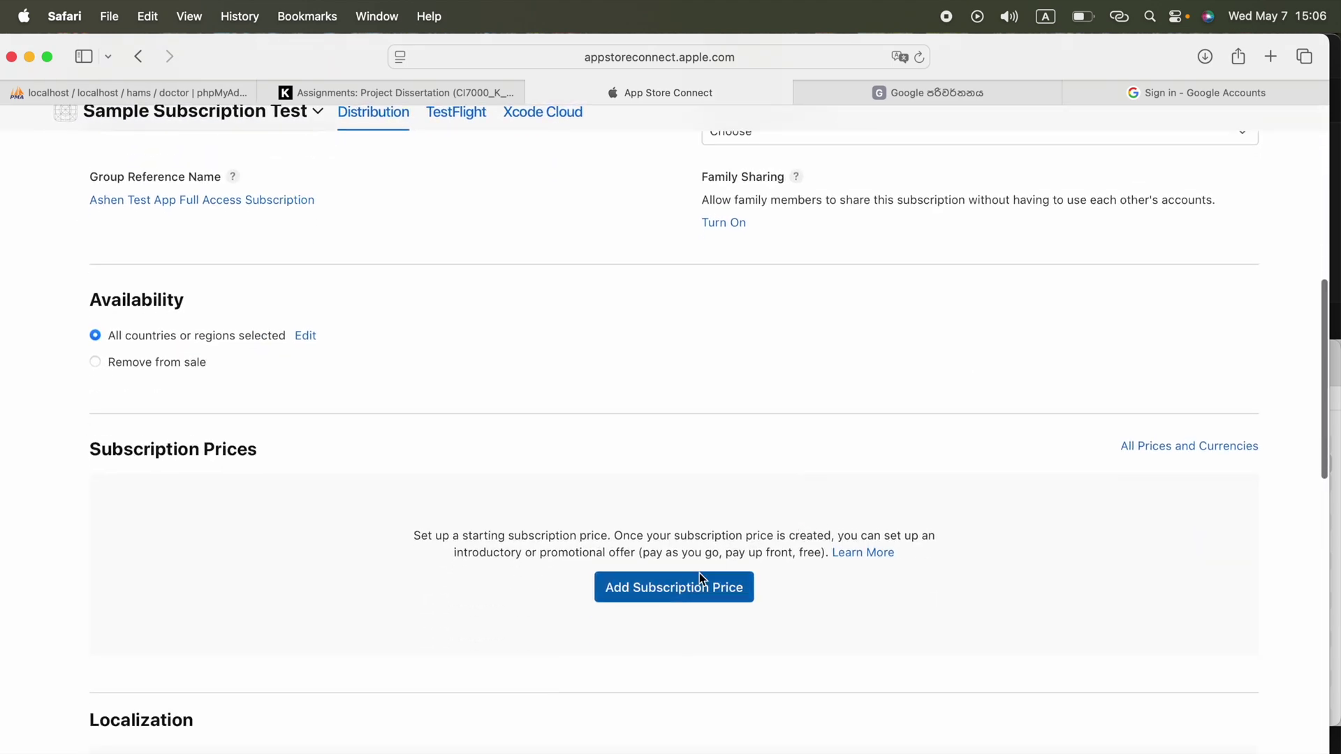
Set Yearly's starting price to $199.99 AUD (Australia) and confirm the calculated prices for all regions
left_click(691, 593)
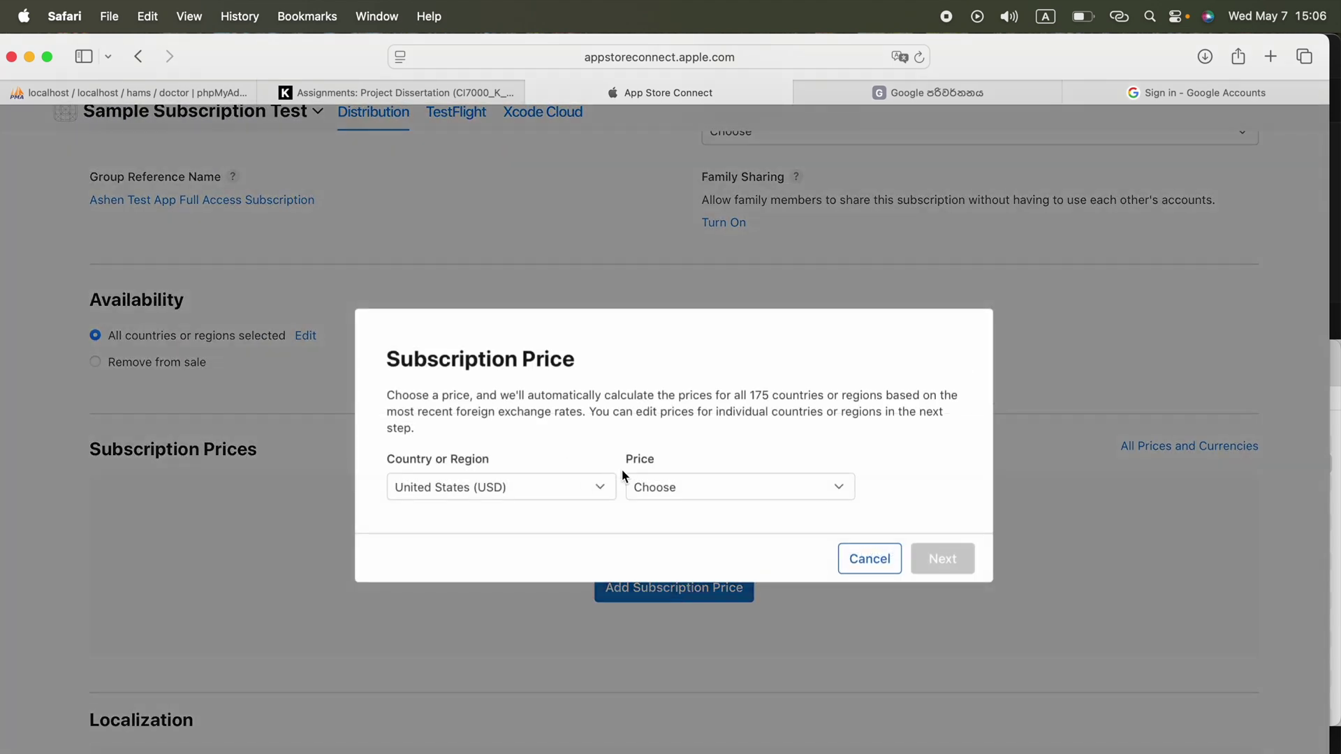
left_click(569, 497)
type("aus")
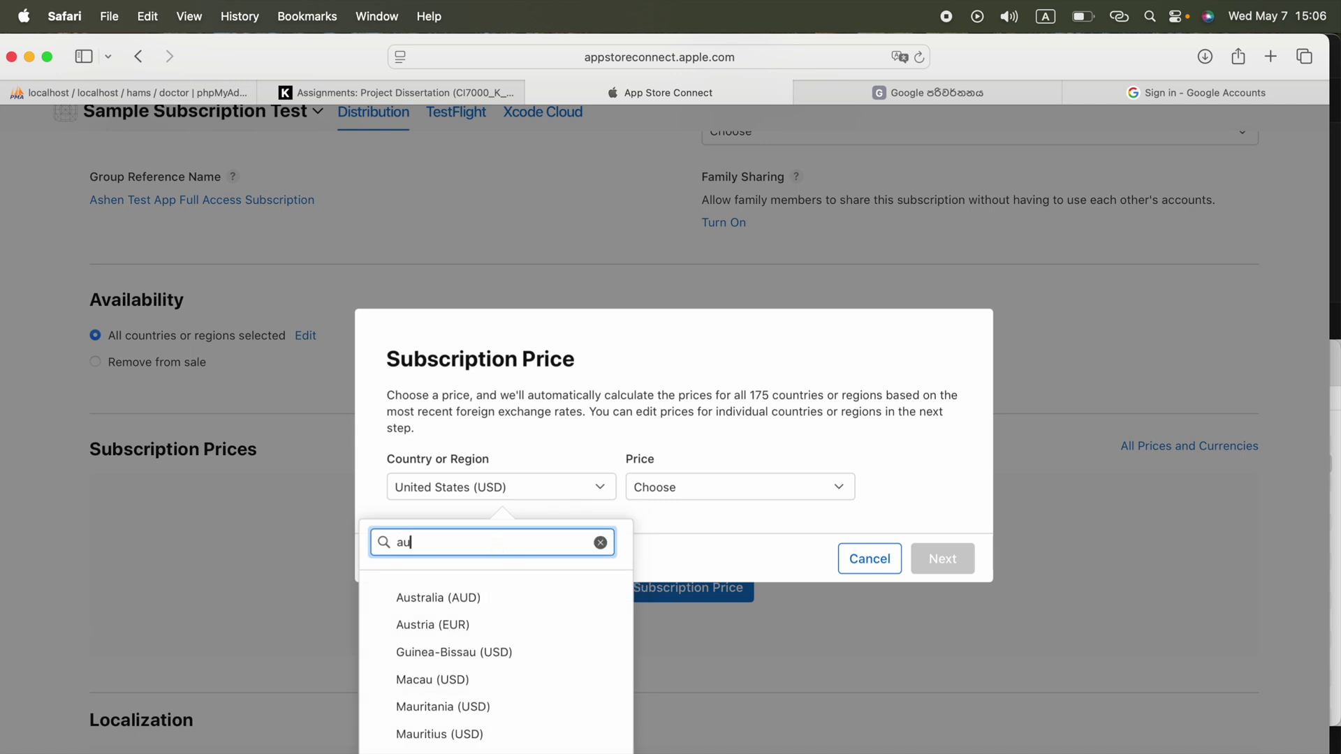
left_click(439, 598)
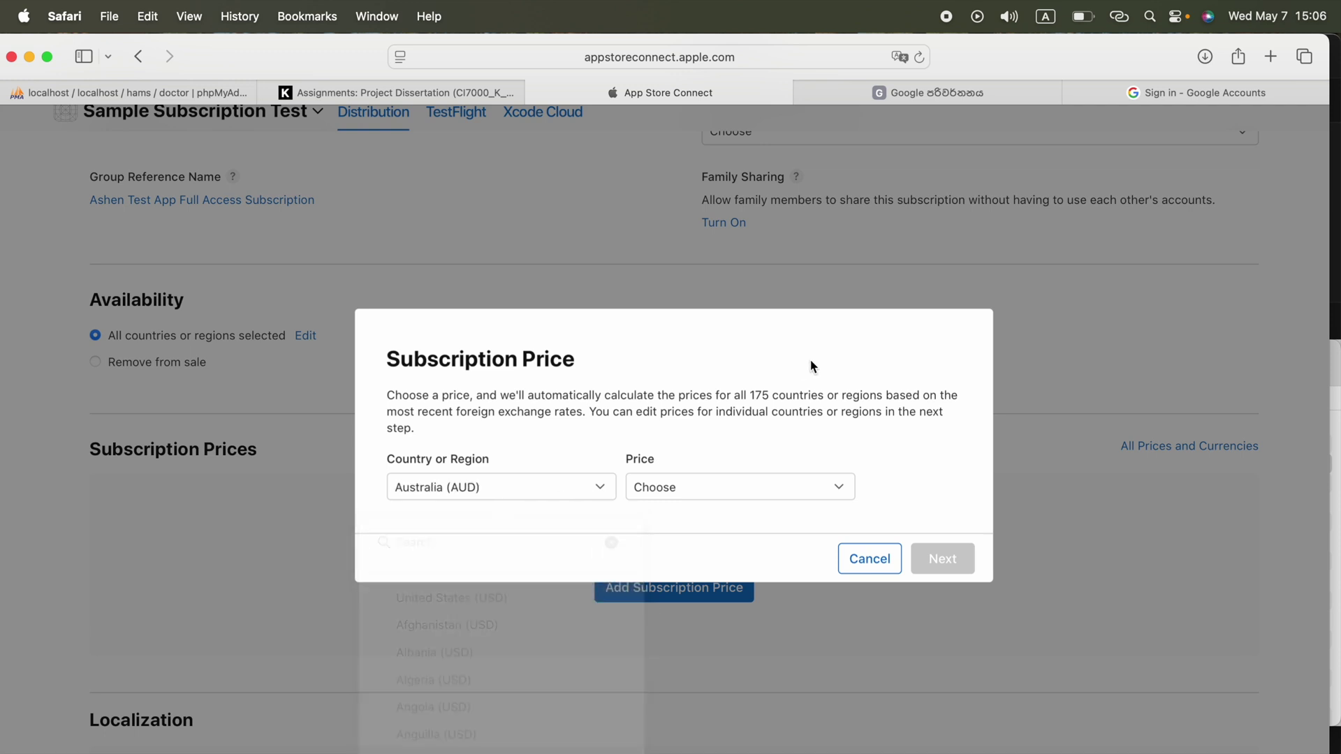
left_click(710, 486)
scroll(719, 609, "down", 10)
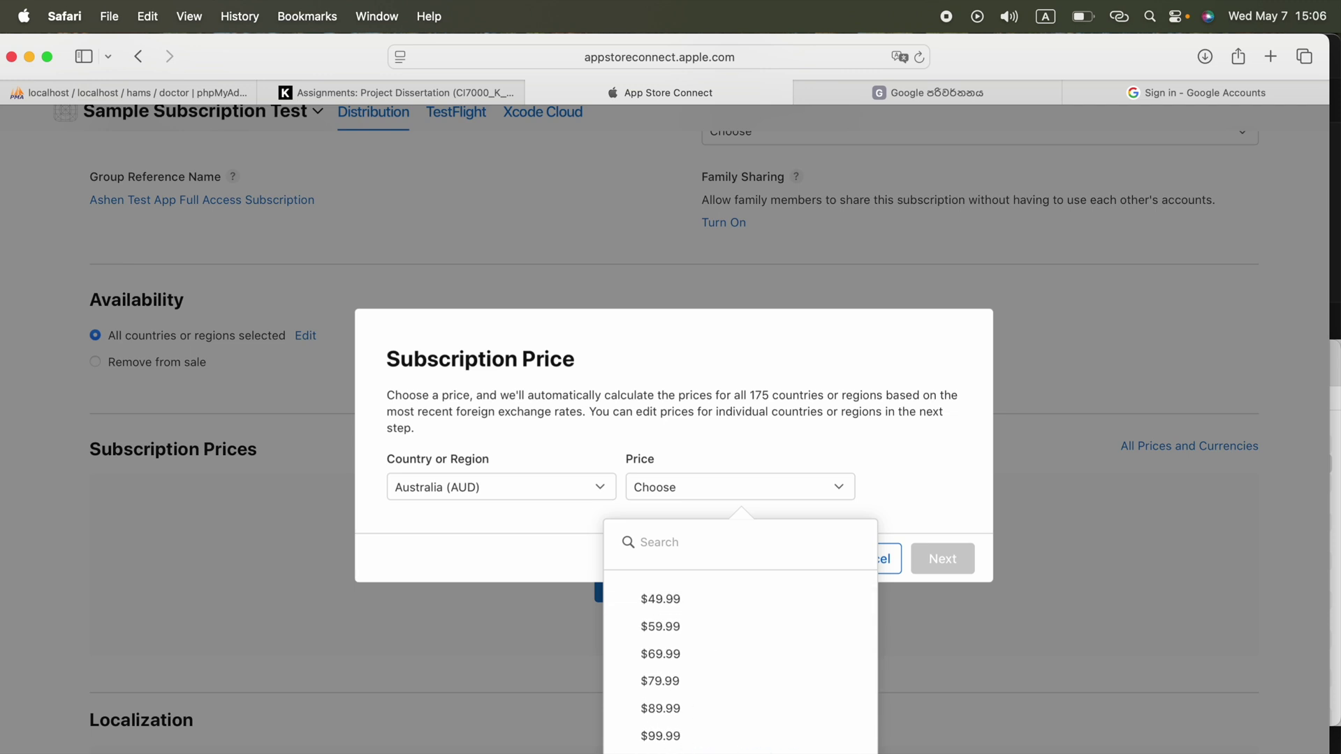
left_click(933, 566)
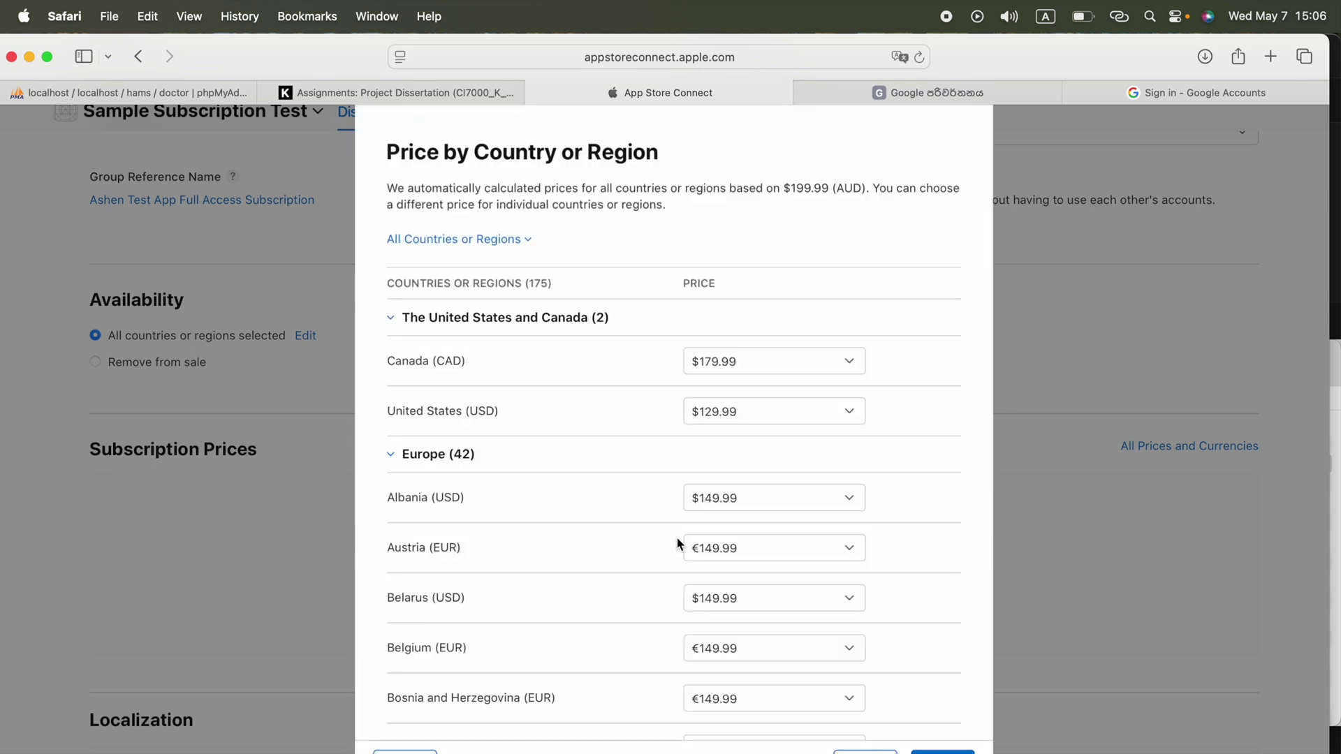
scroll(726, 614, "down", 4)
scroll(726, 615, "up", 3)
key("Return")
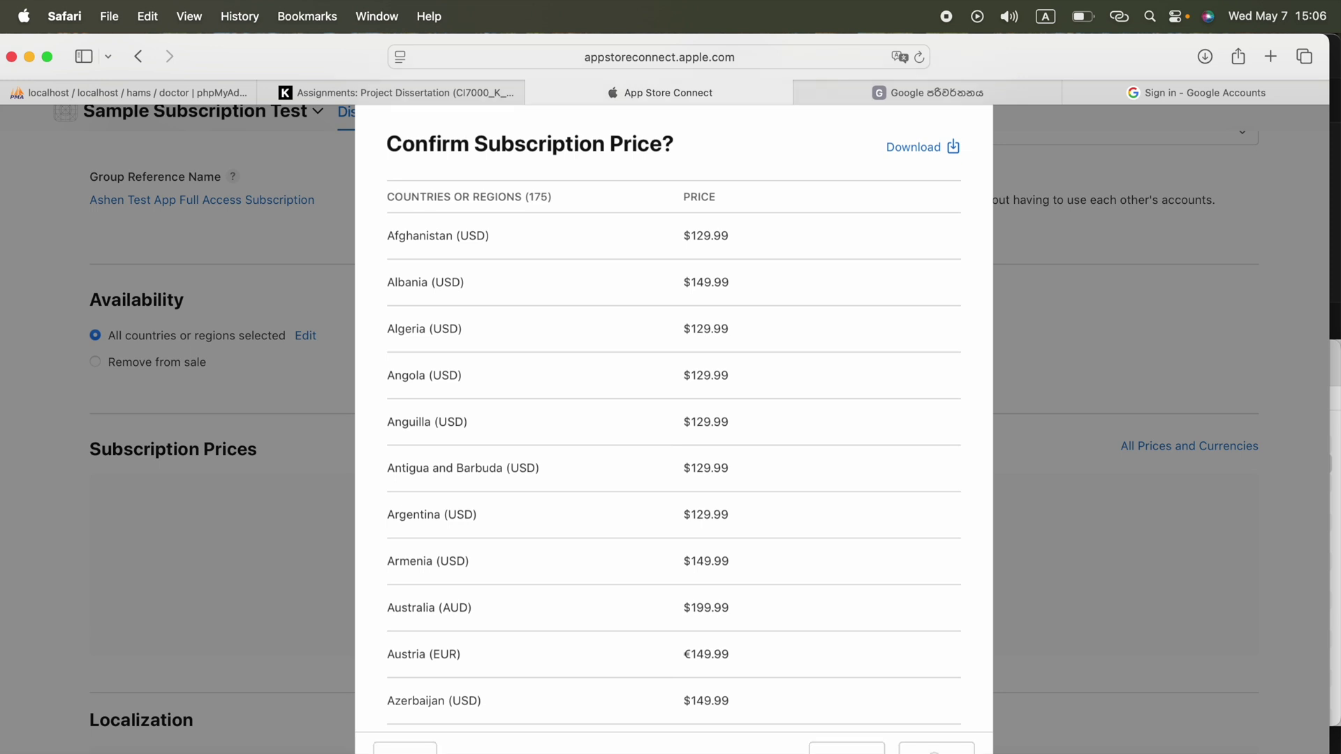
key("Return")
scroll(588, 521, "down", 7)
Add an English (U.S.) localization: display name Yearly, description 'Get unlimited access to the app for a year!'
scroll(588, 521, "up", 5)
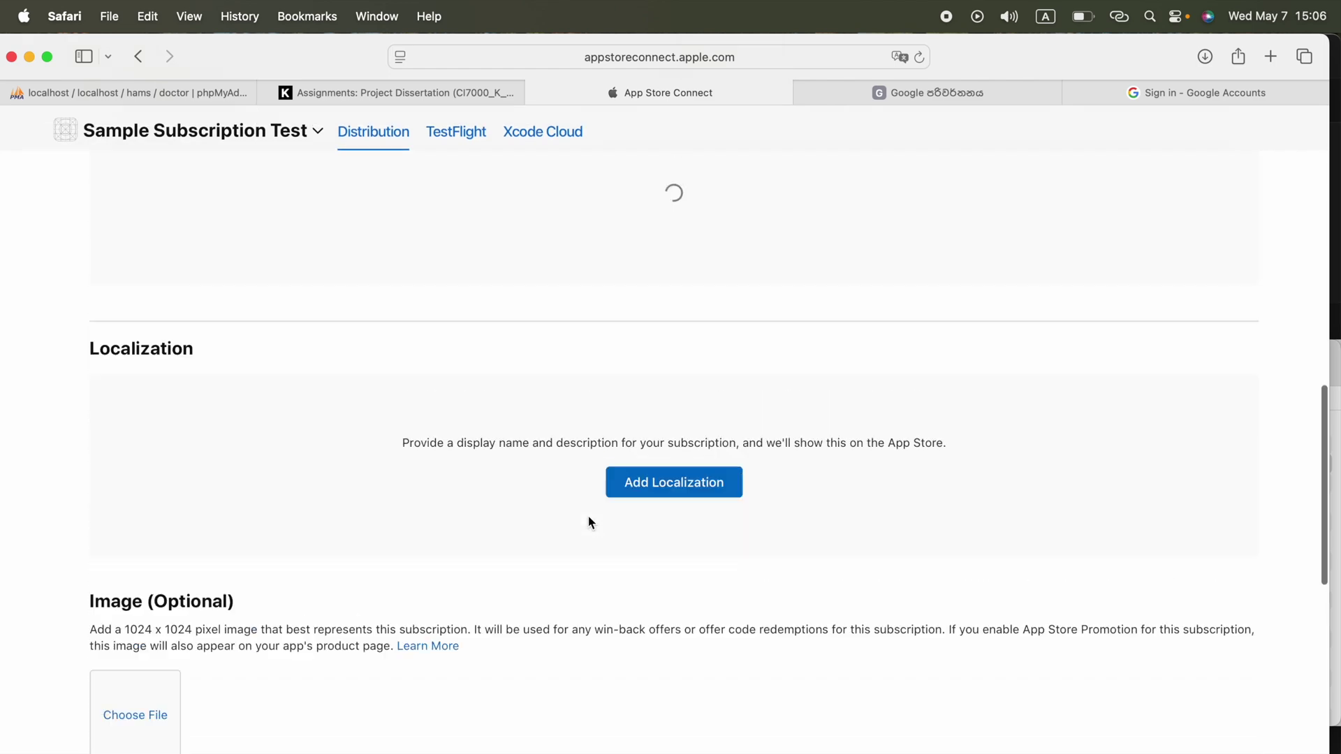
left_click(619, 525)
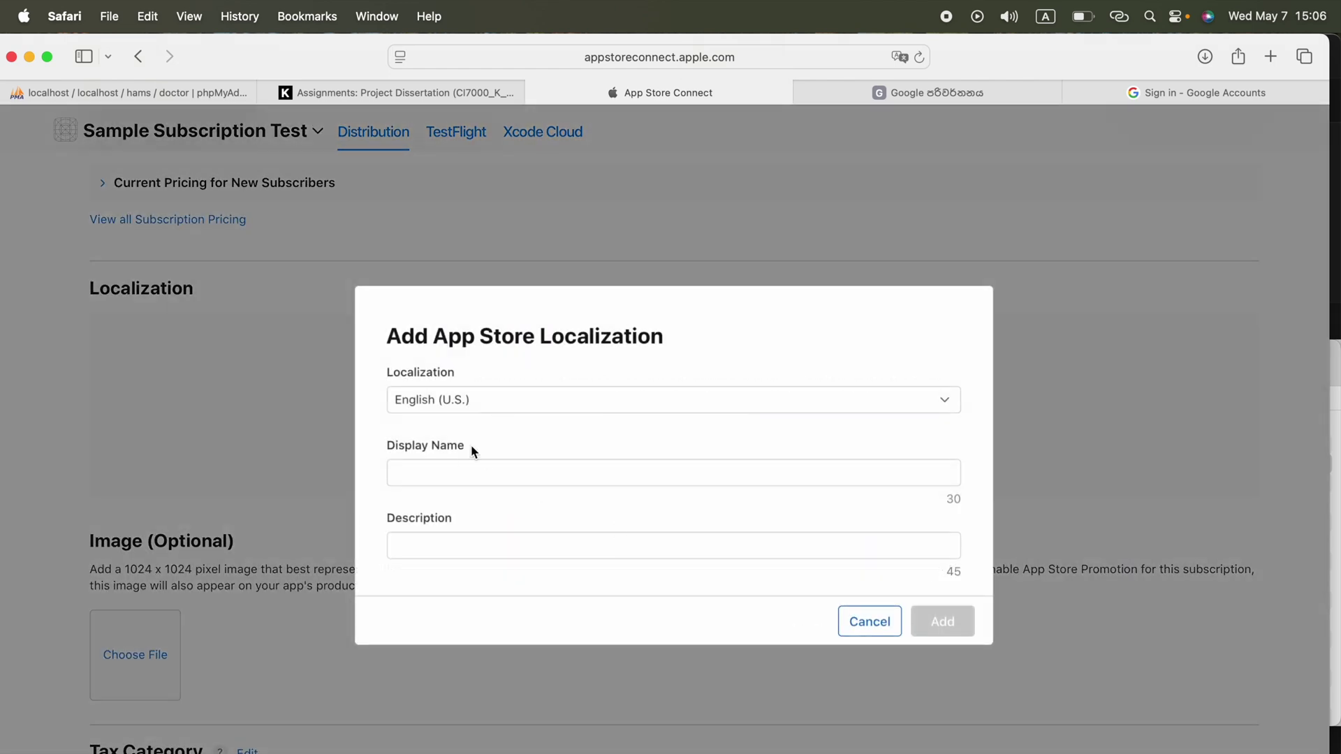
left_click(452, 473)
type("Yearly")
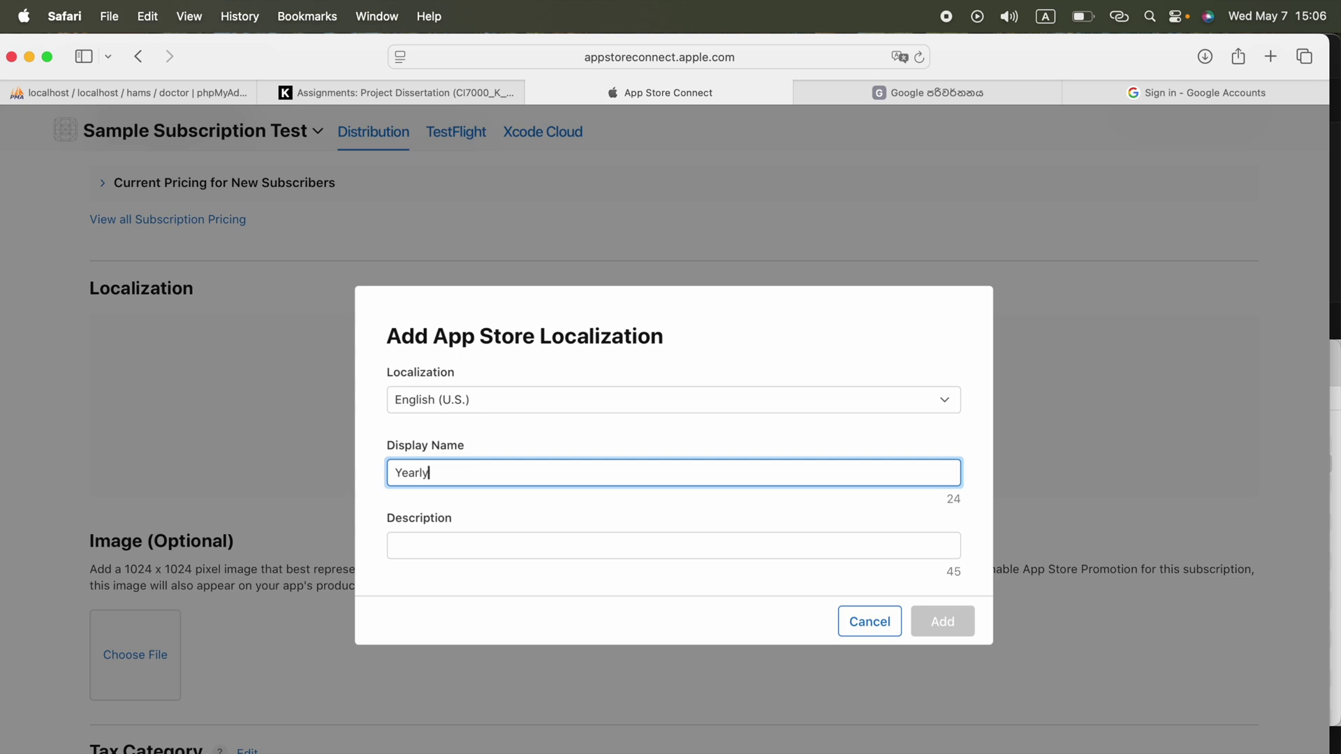
left_click(421, 544)
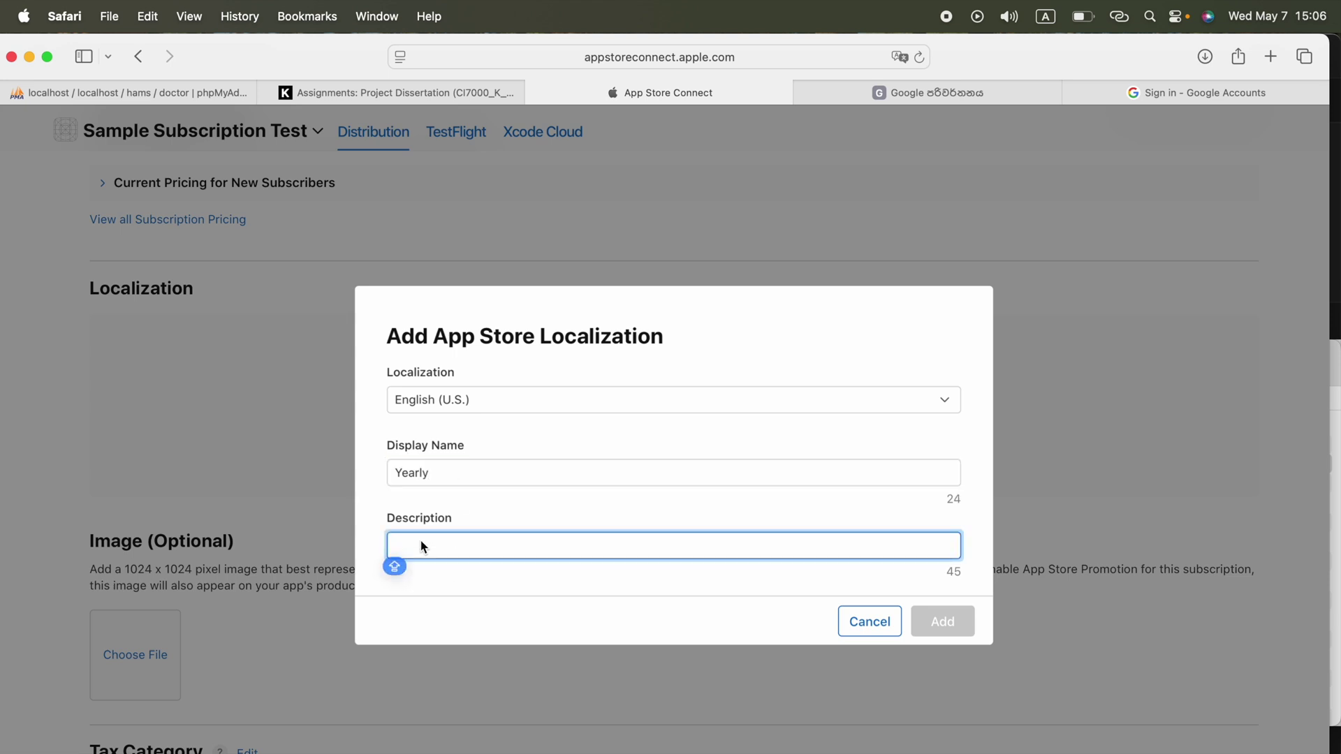
type("Get un")
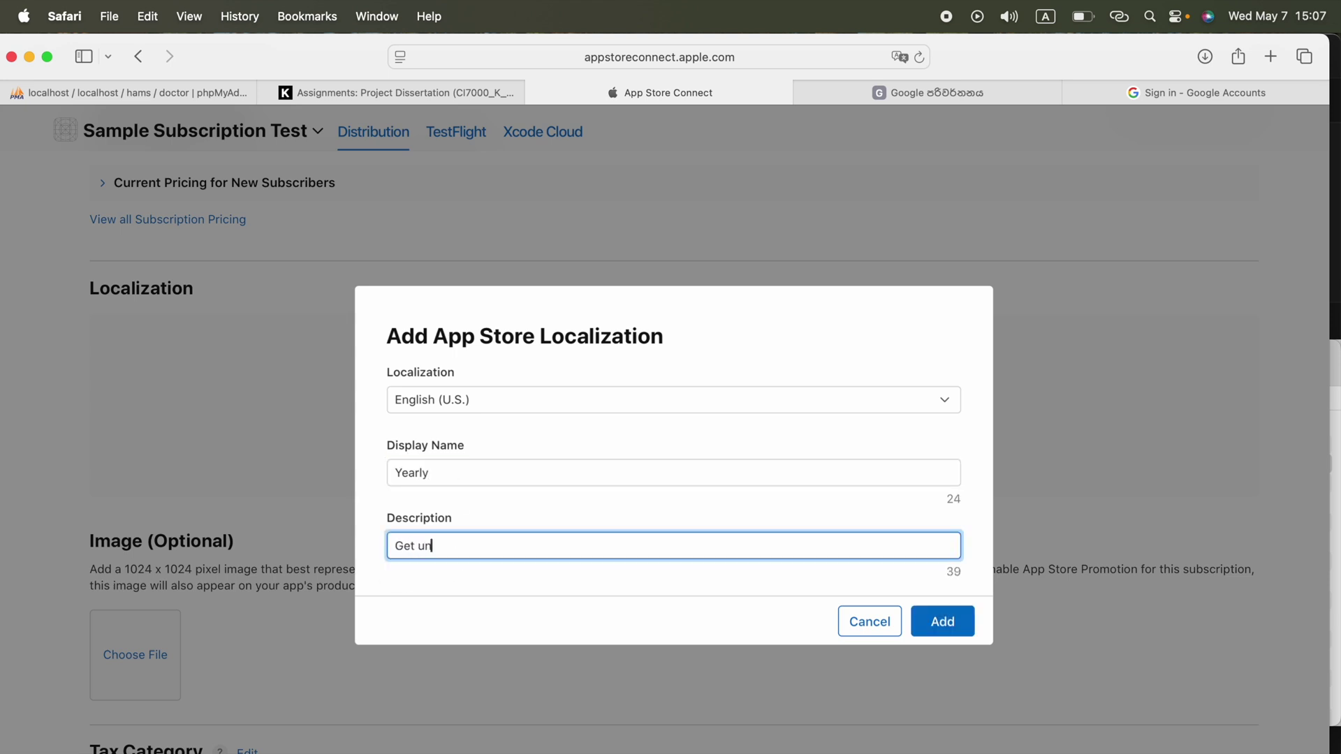
type("limited access to the app ")
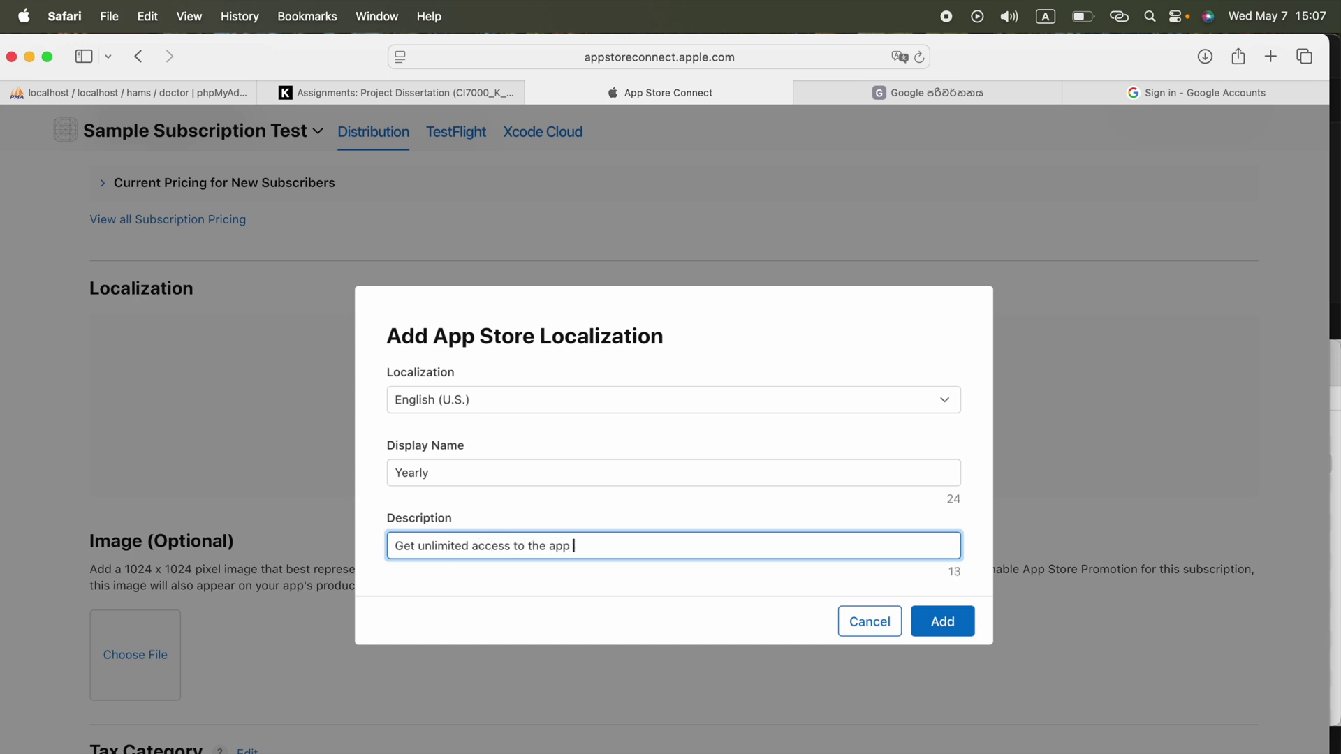
type("for a ")
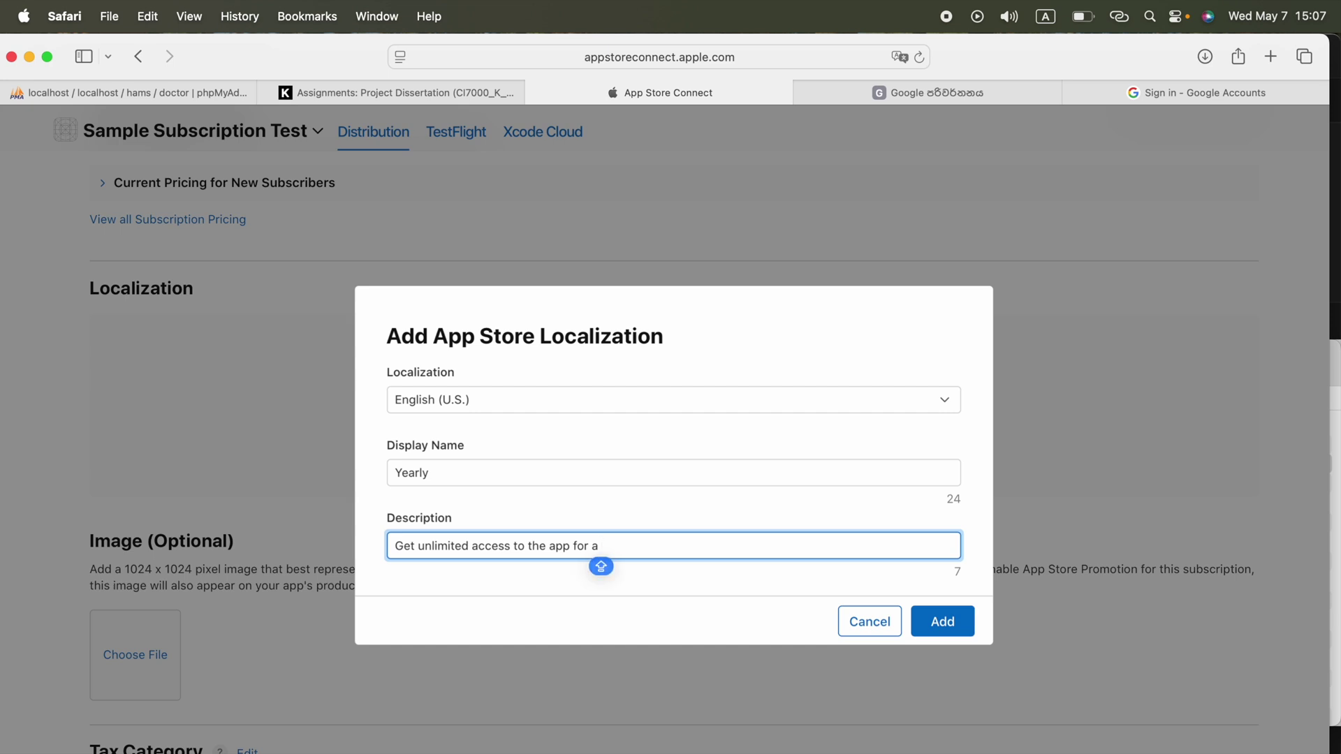
type("y")
key("BackSpace")
type("one year!")
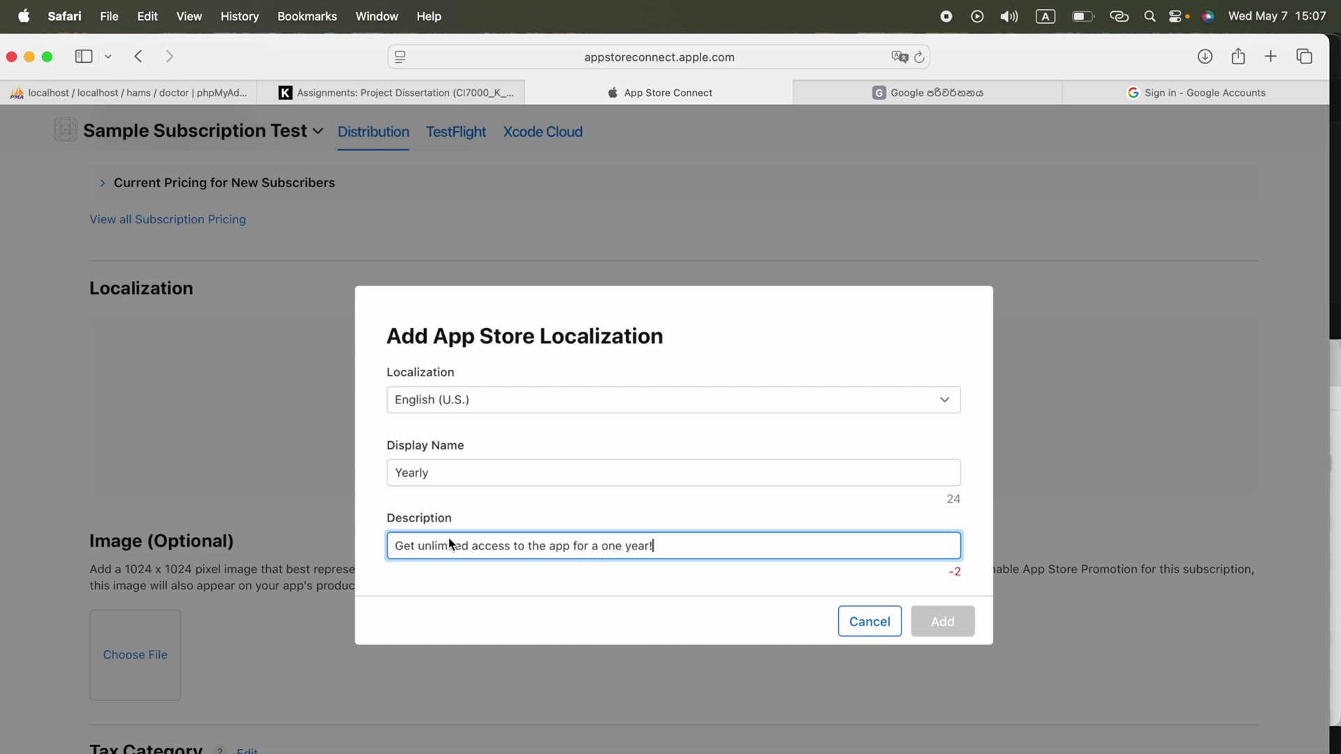
key("BackSpace")
key("BackSpace")
key("BackSpace")
key("BackSpace")
key("BackSpace")
key("BackSpace")
key("BackSpace")
key("BackSpace")
key("BackSpace")
type("ye")
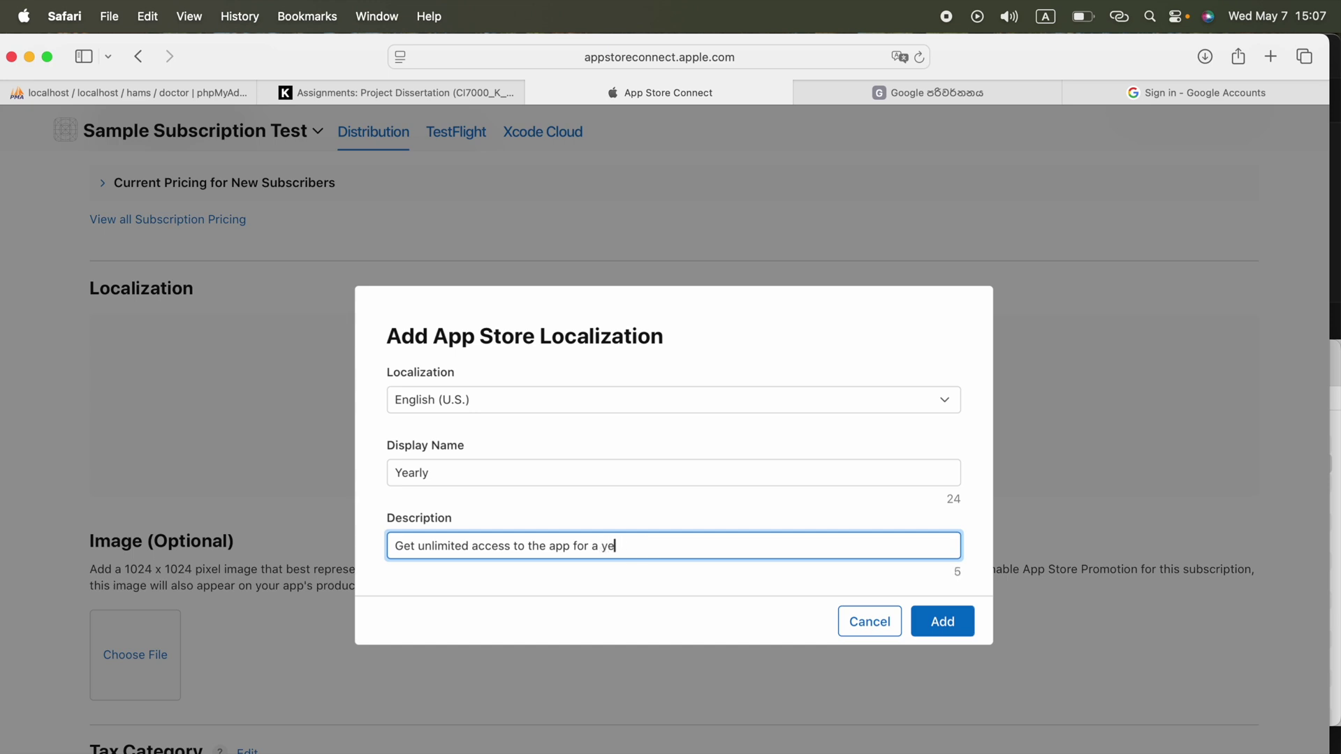
type("ar!")
left_click(956, 633)
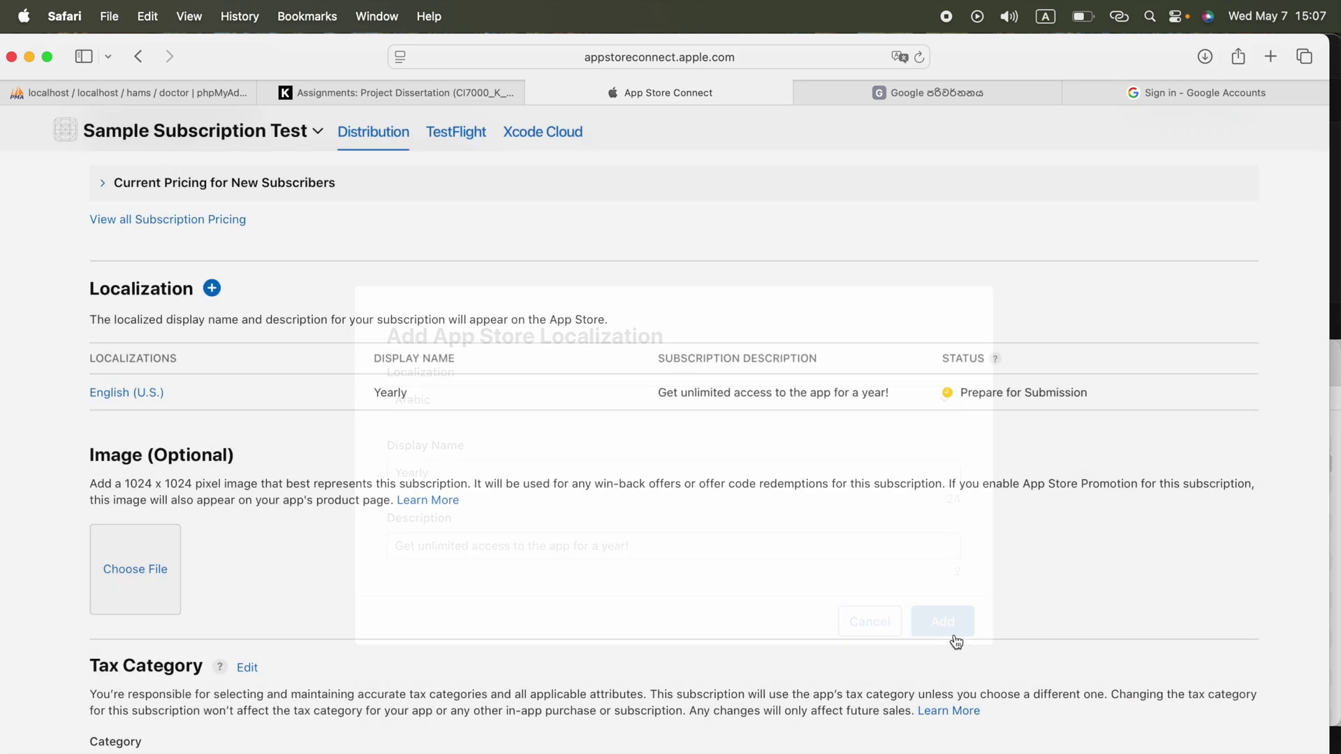
Save the Yearly subscription and return to the subscription group list
scroll(328, 566, "down", 15)
scroll(328, 566, "up", 10)
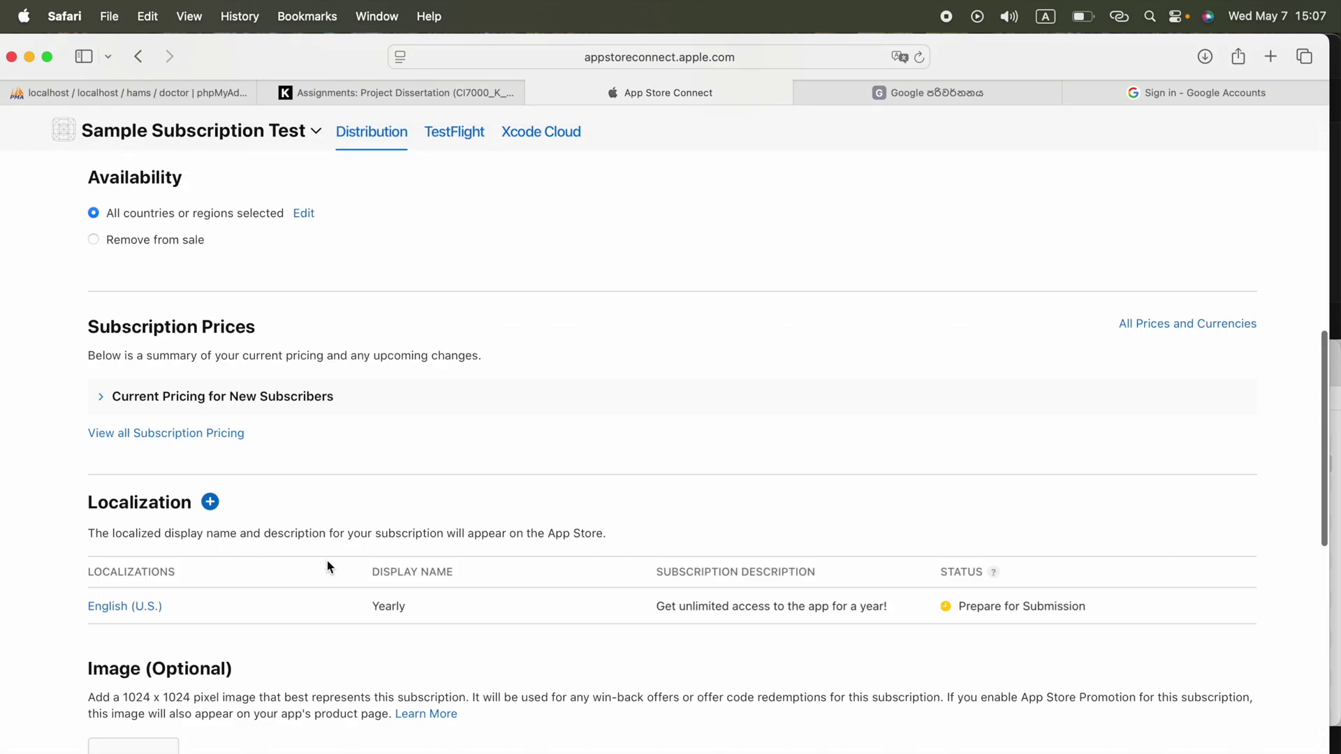
scroll(329, 566, "down", 4)
scroll(328, 566, "up", 15)
scroll(328, 566, "down", 5)
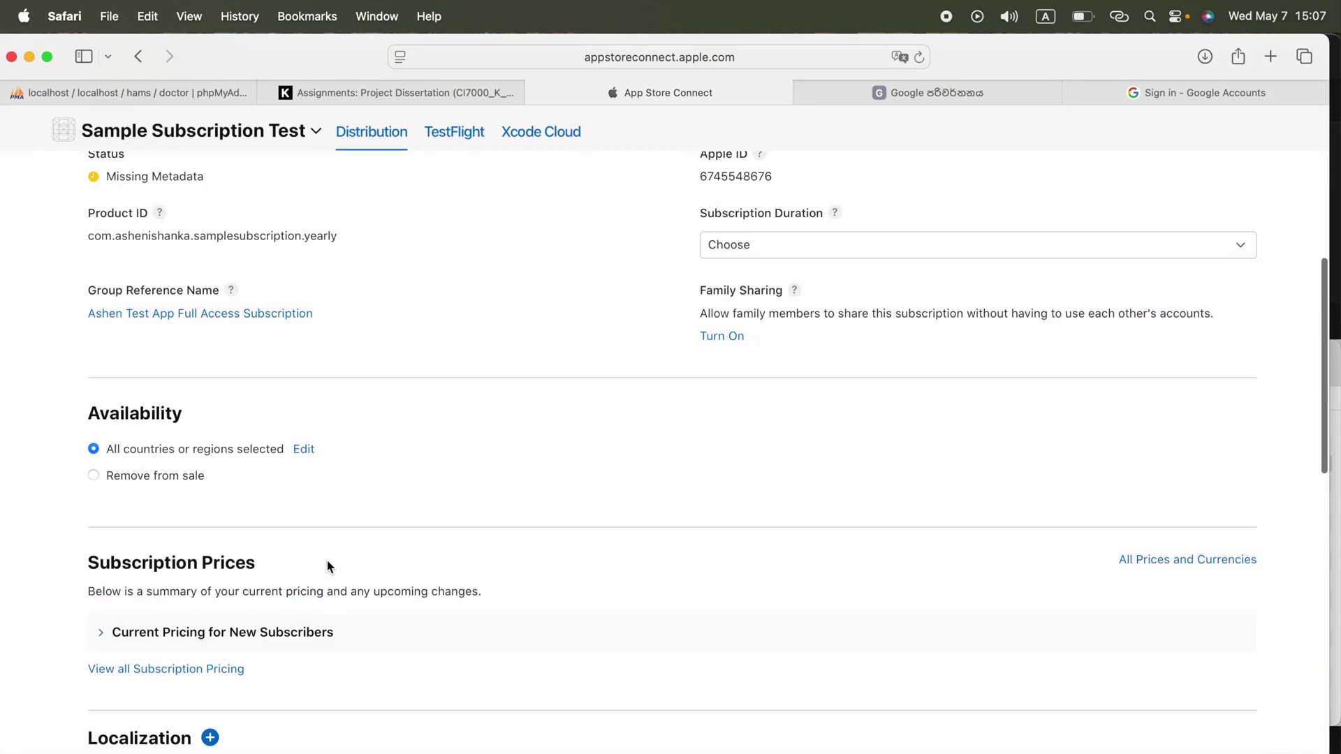
scroll(328, 566, "up", 3)
scroll(329, 566, "up", 5)
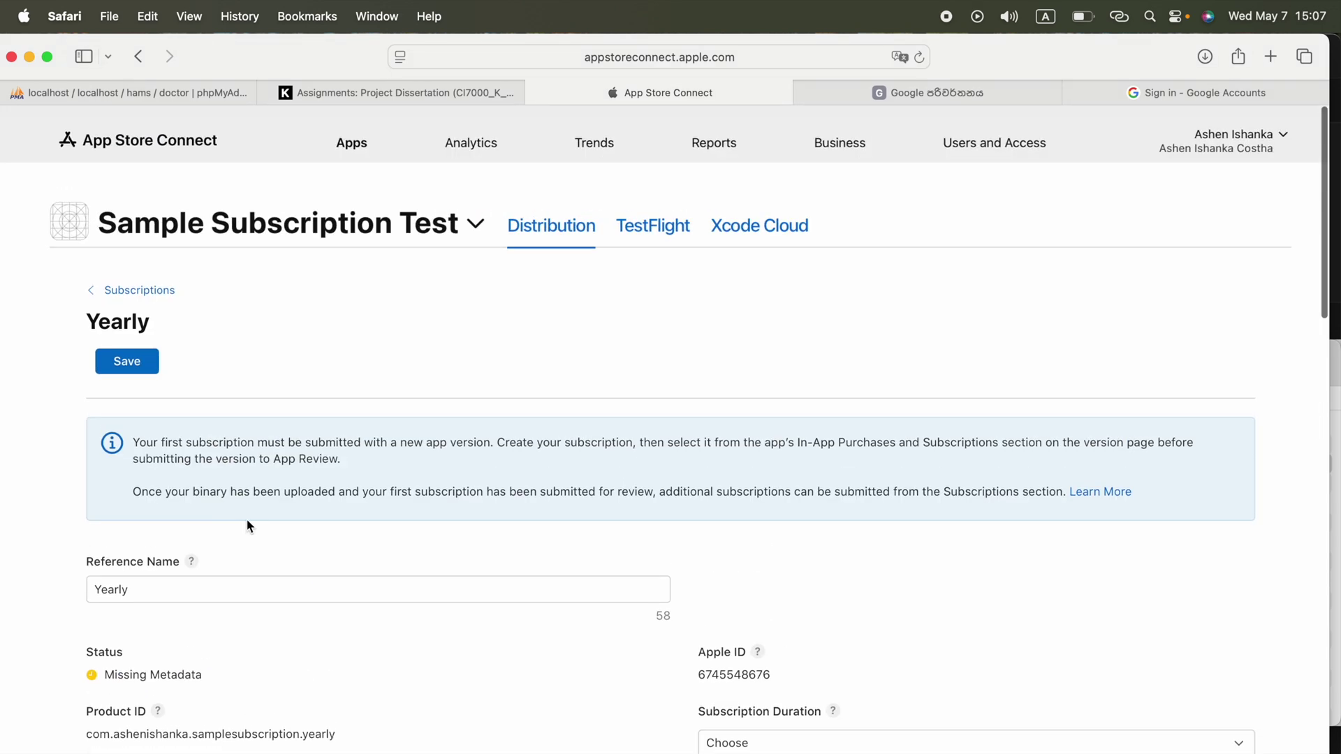
left_click(144, 354)
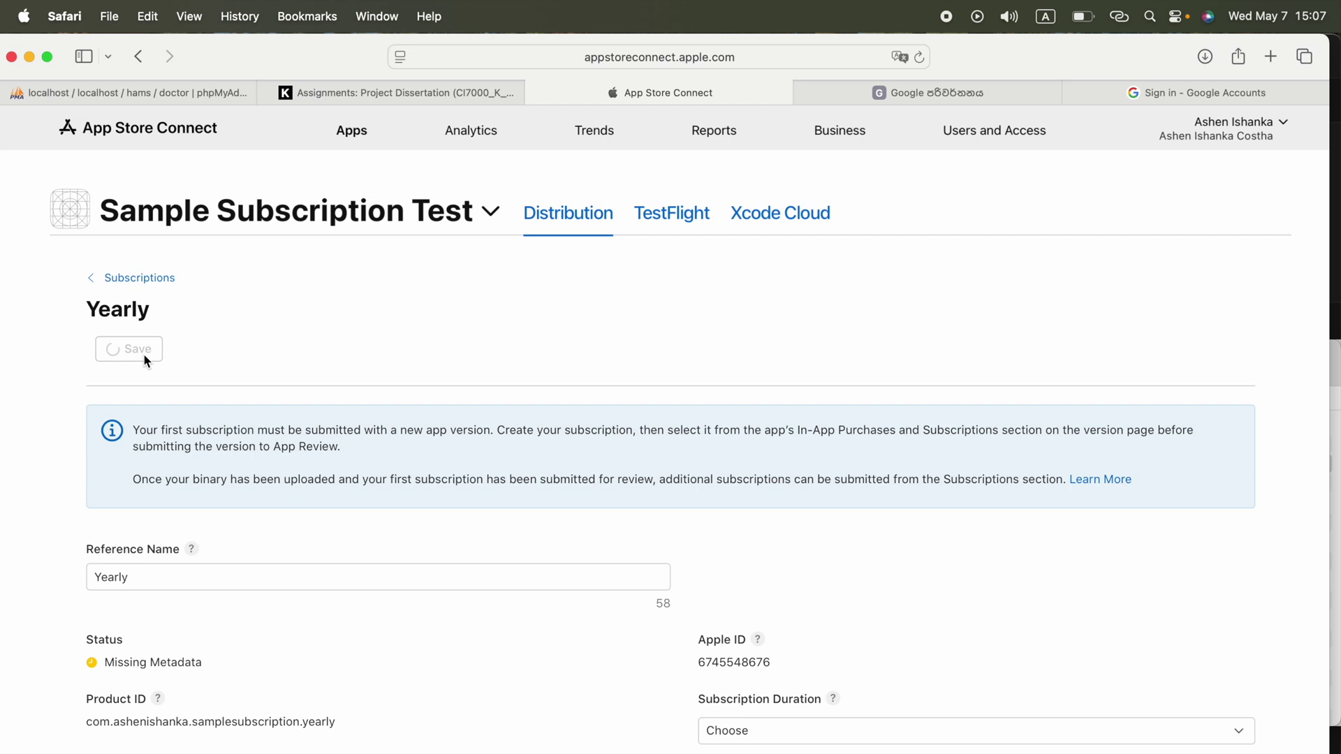
left_click(165, 279)
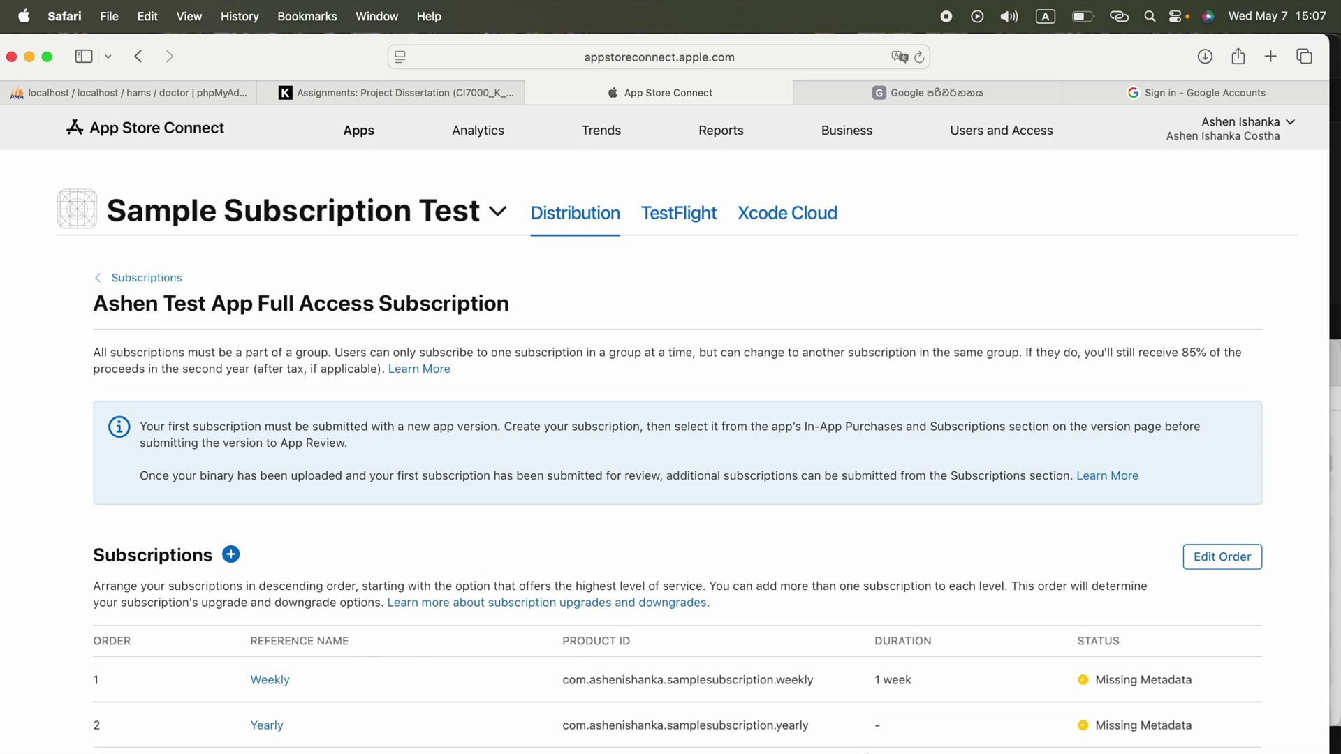
Set Yearly's subscription duration to 1 year, save, and go back to the group page
left_click_drag(573, 751, 319, 633)
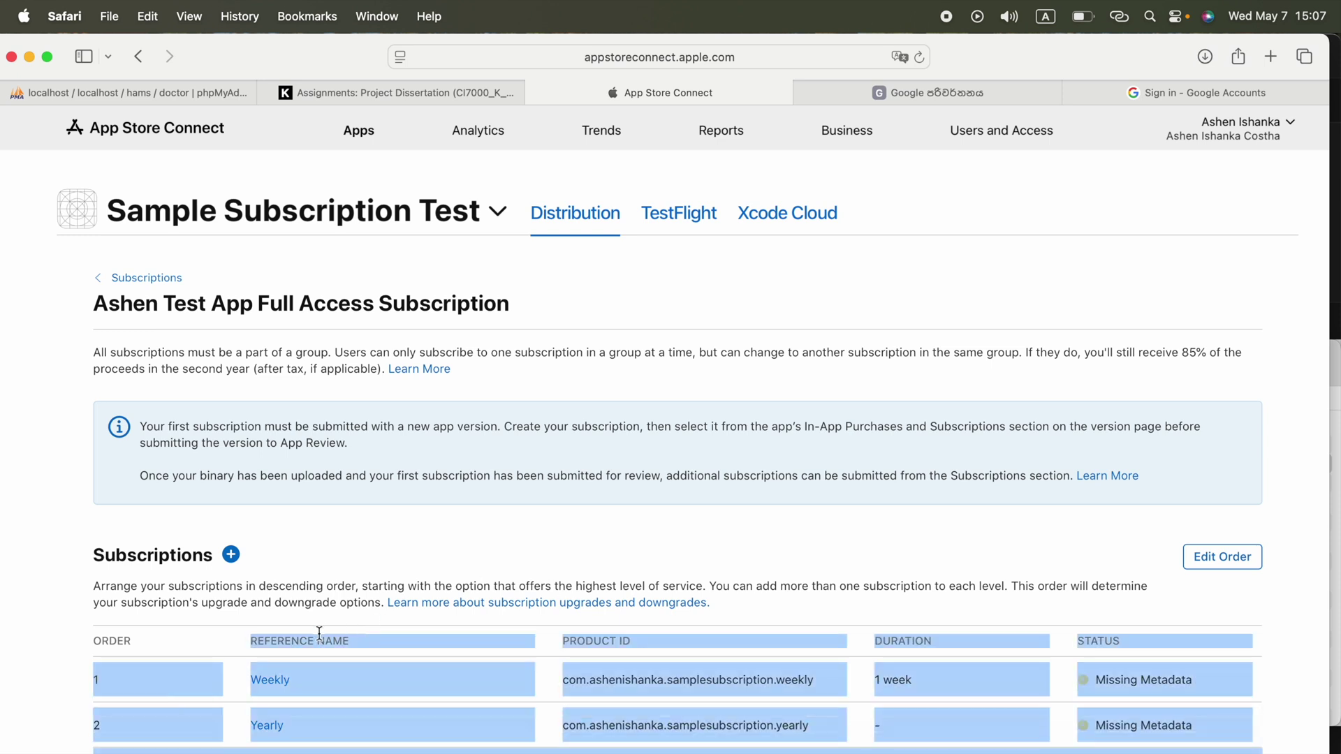
left_click(414, 656)
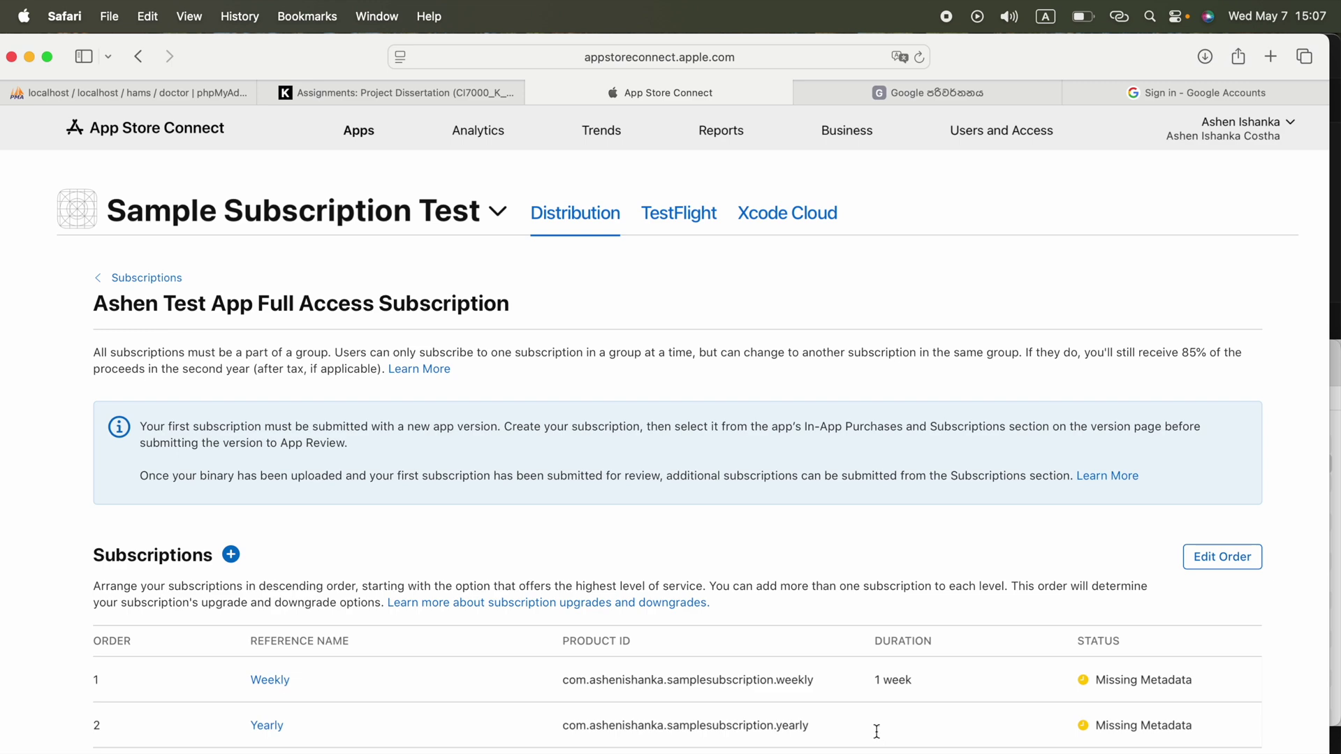
left_click_drag(880, 733, 920, 732)
left_click(273, 726)
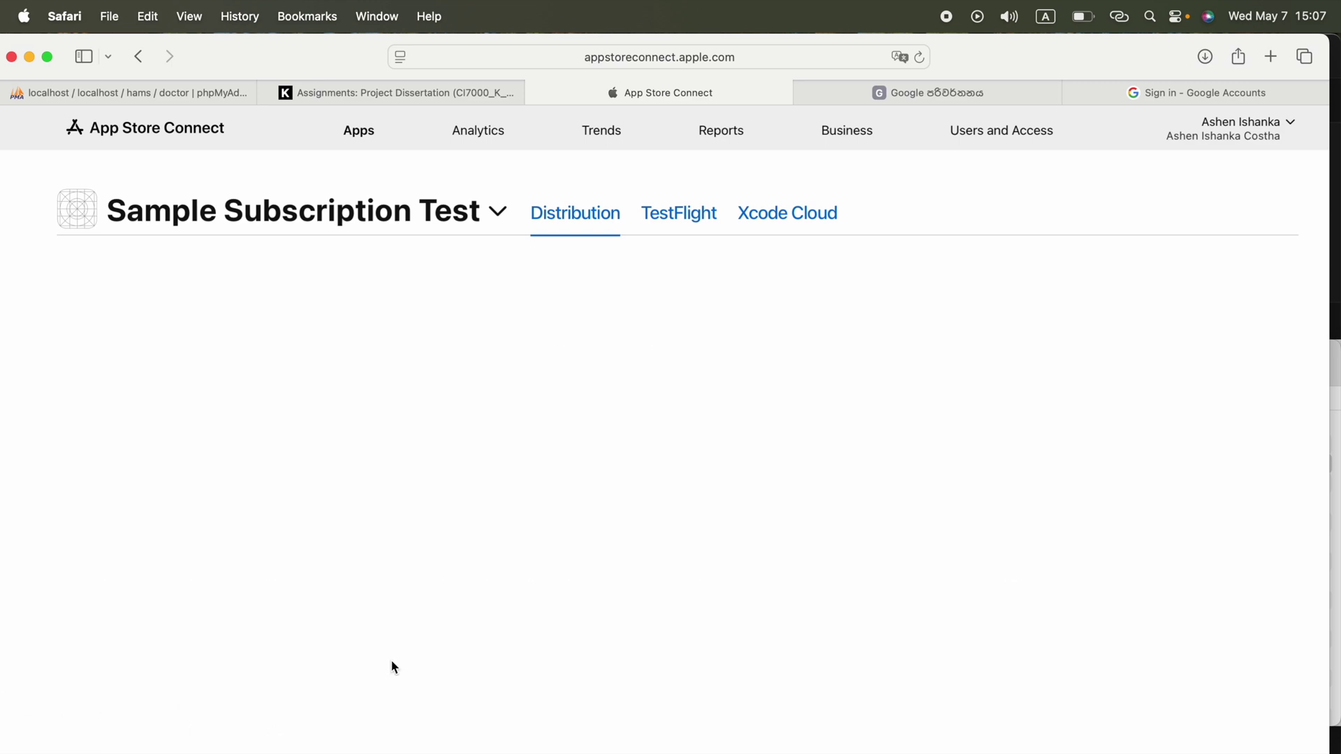
scroll(882, 601, "down", 4)
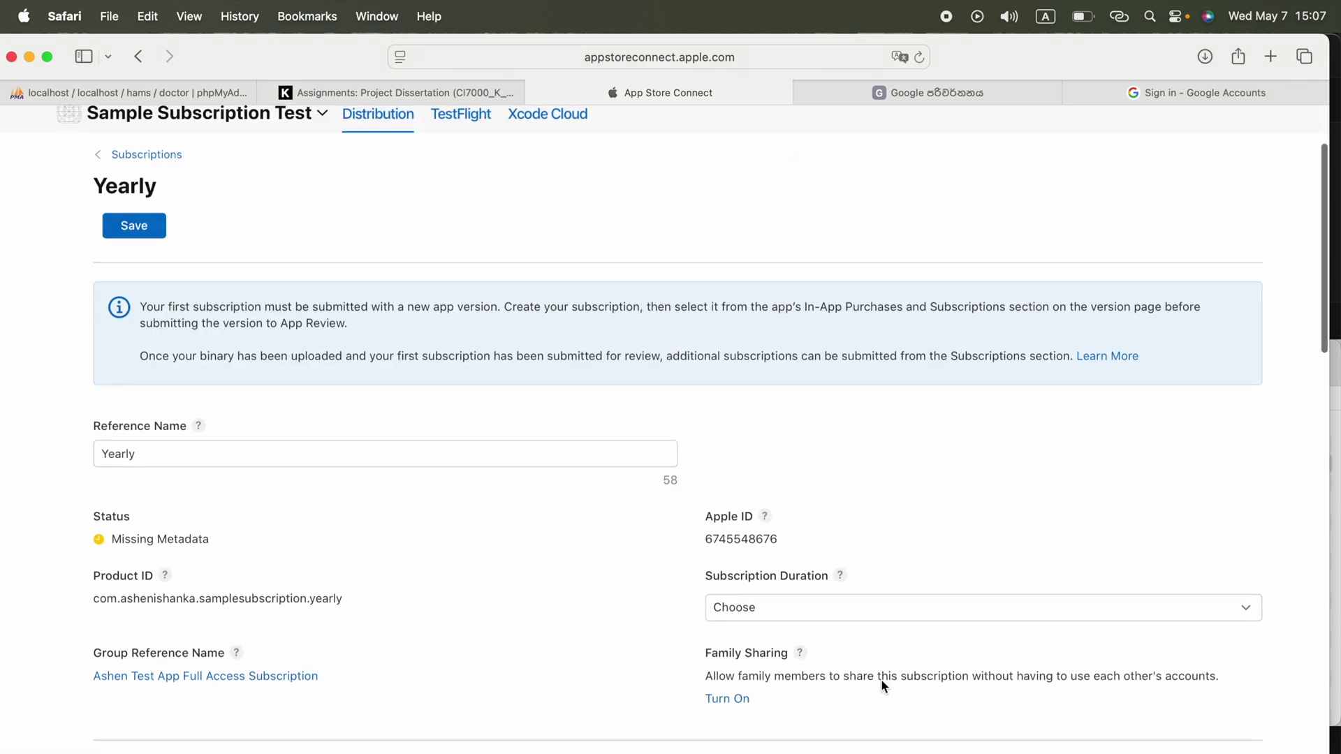
left_click(746, 615)
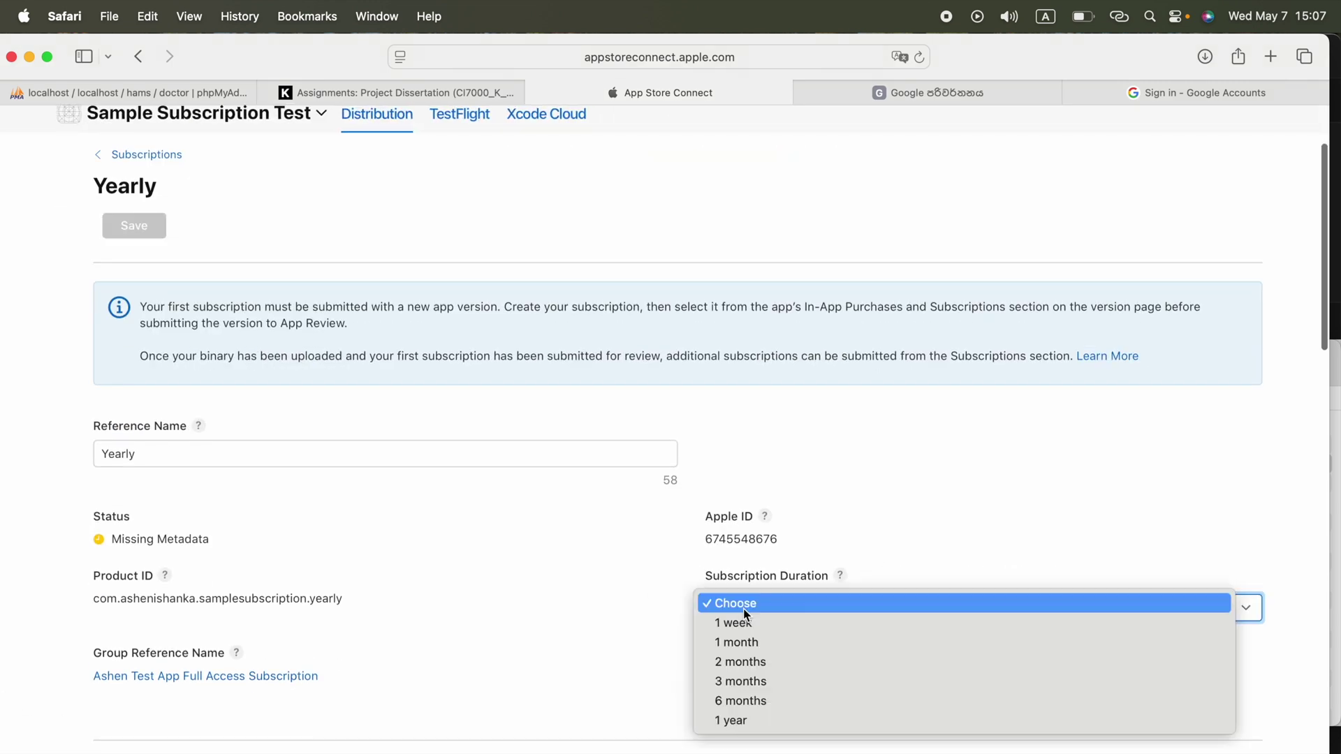
left_click(757, 727)
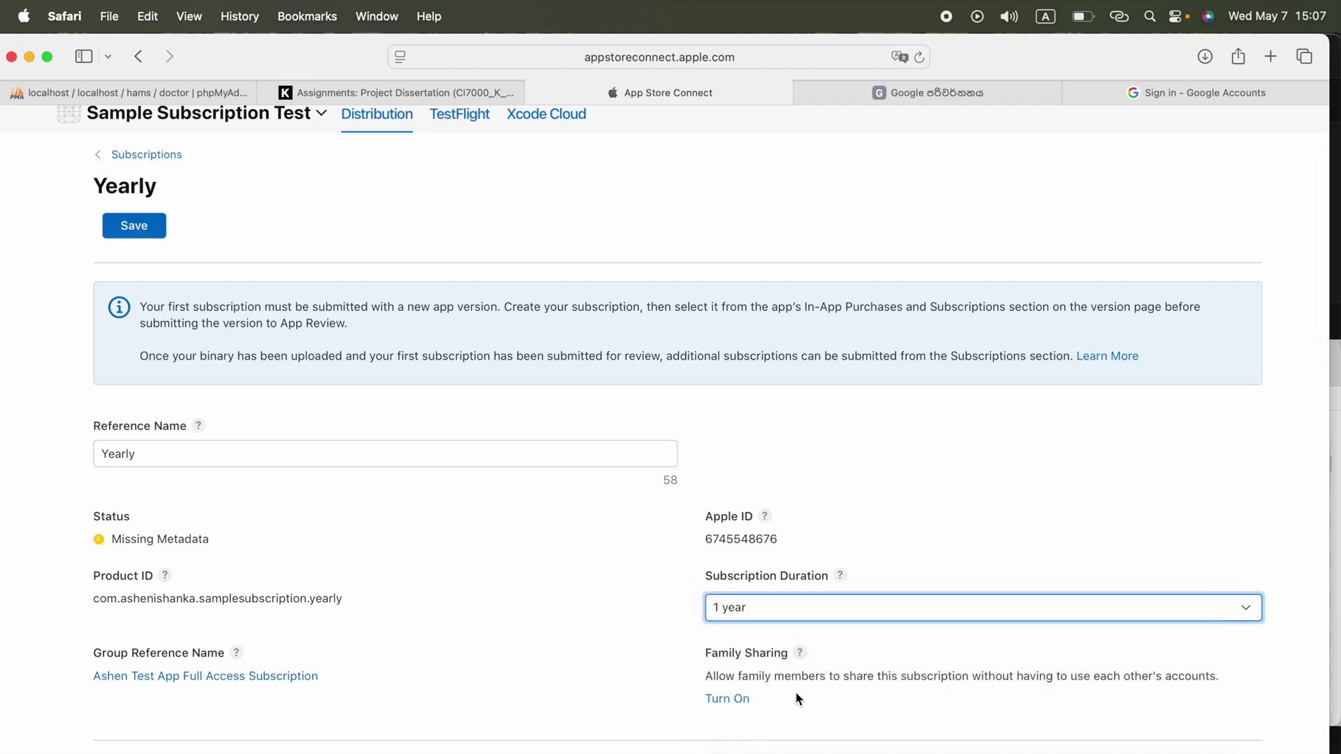
left_click(144, 225)
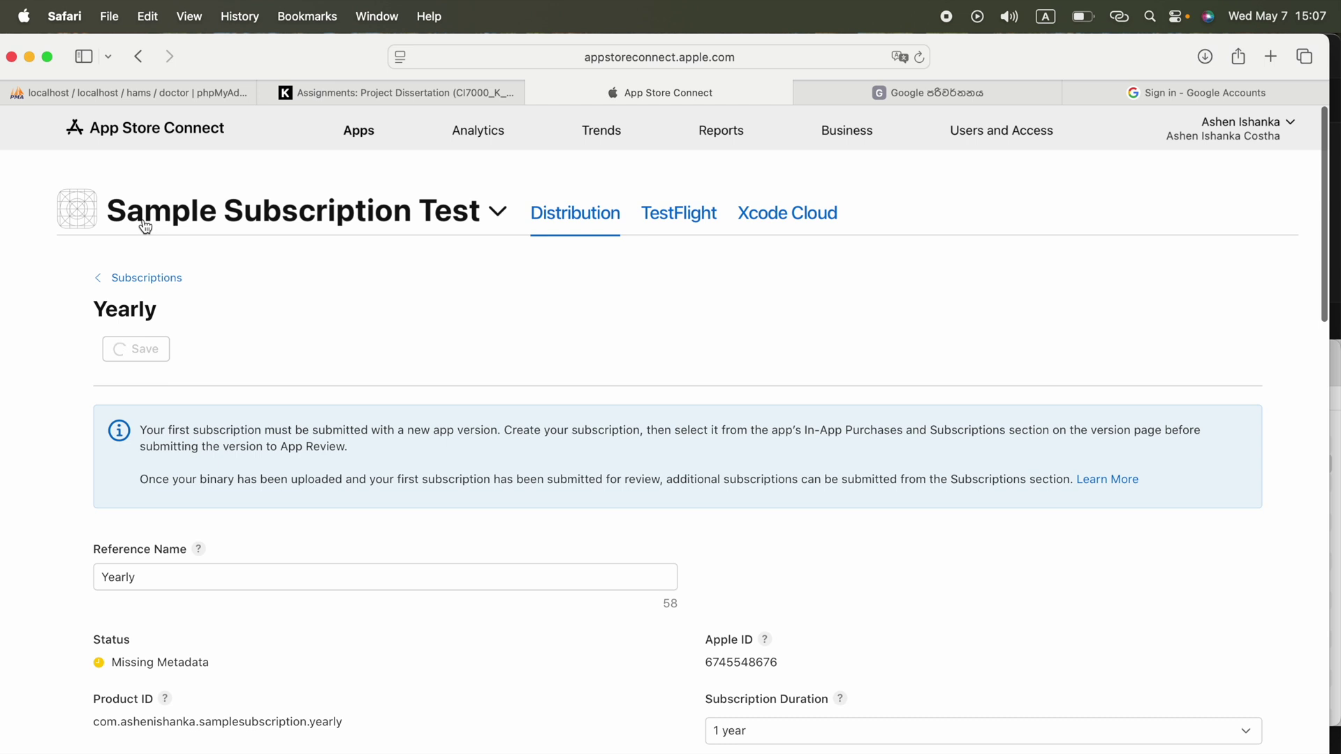
left_click(130, 278)
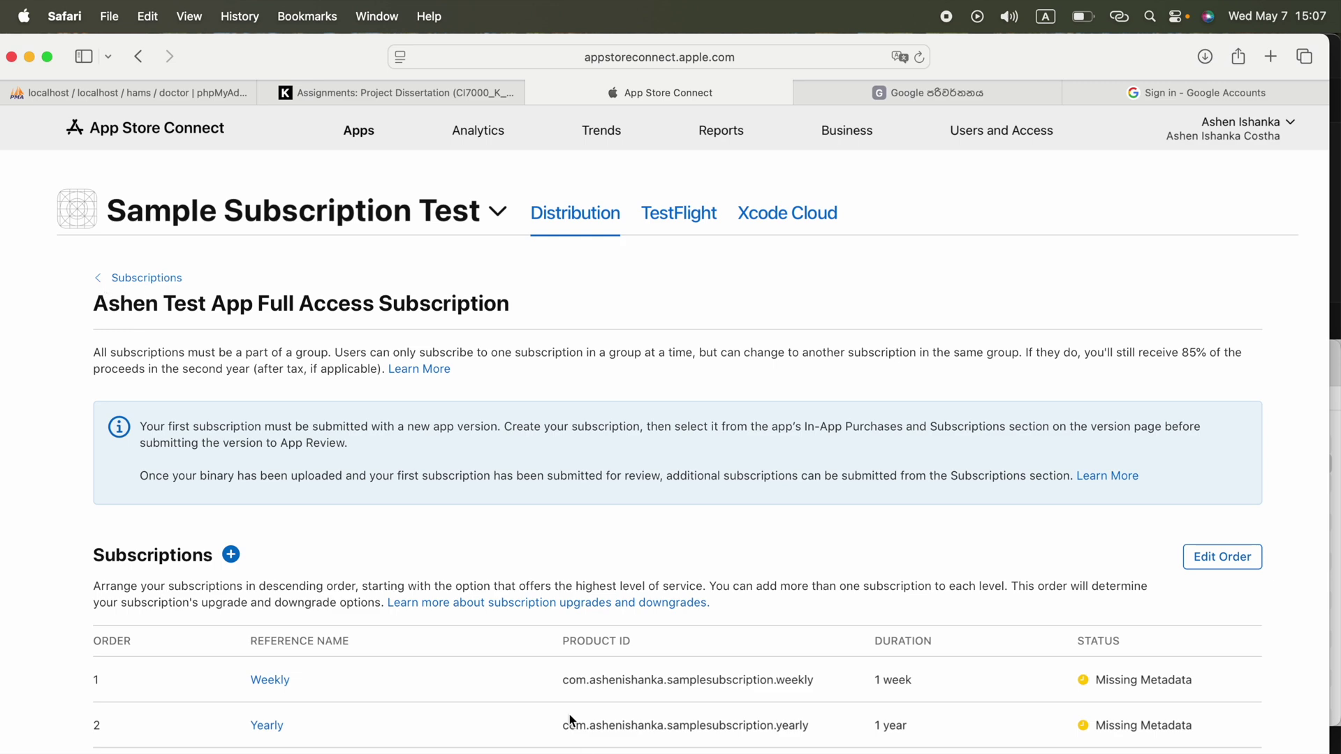
Browse the app's Subscriptions overview and App Information pages
left_click(99, 280)
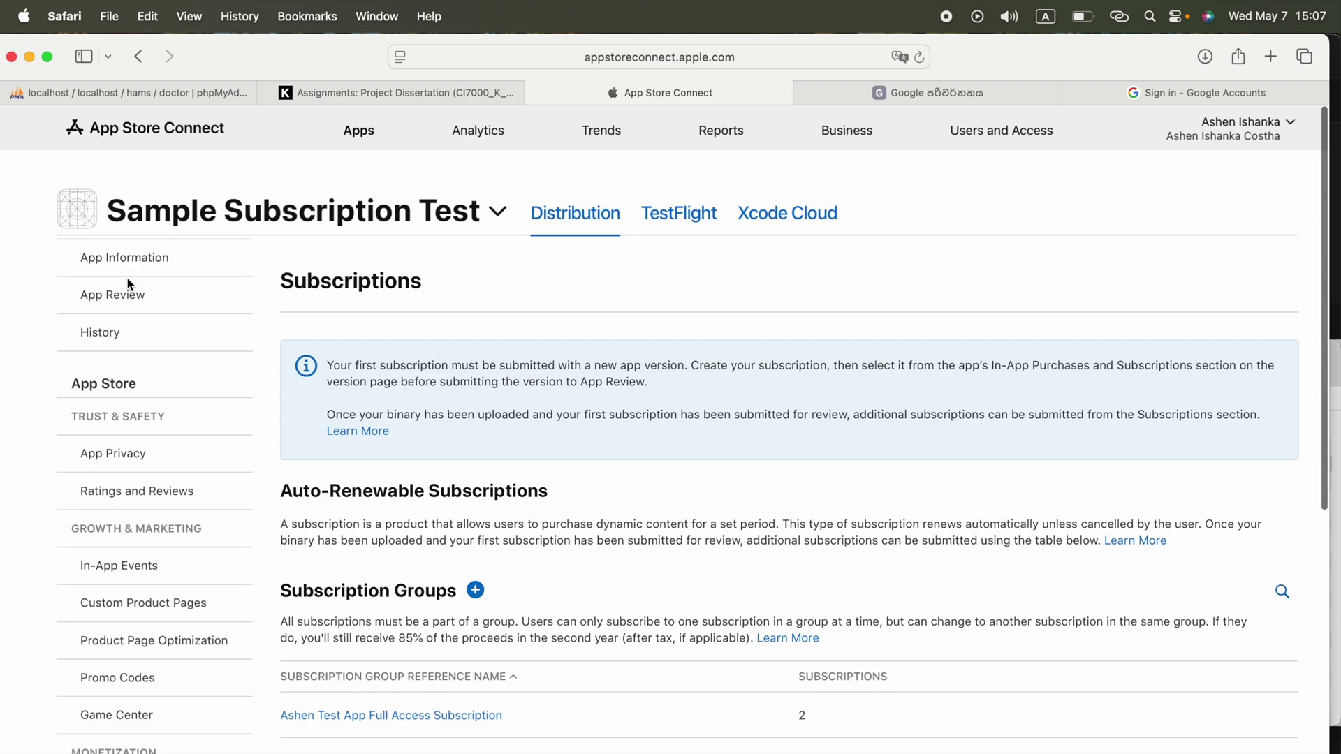
scroll(167, 388, "down", 1)
scroll(310, 504, "up", 2)
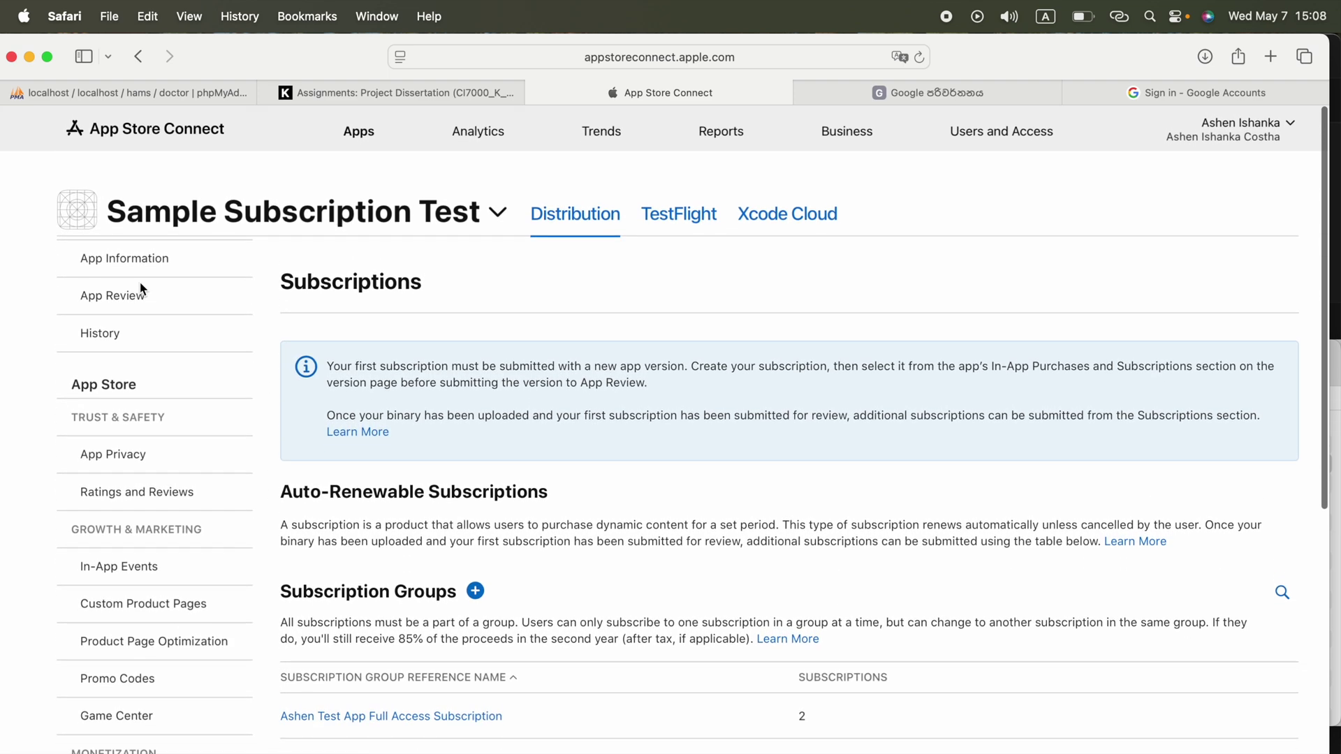
left_click(122, 264)
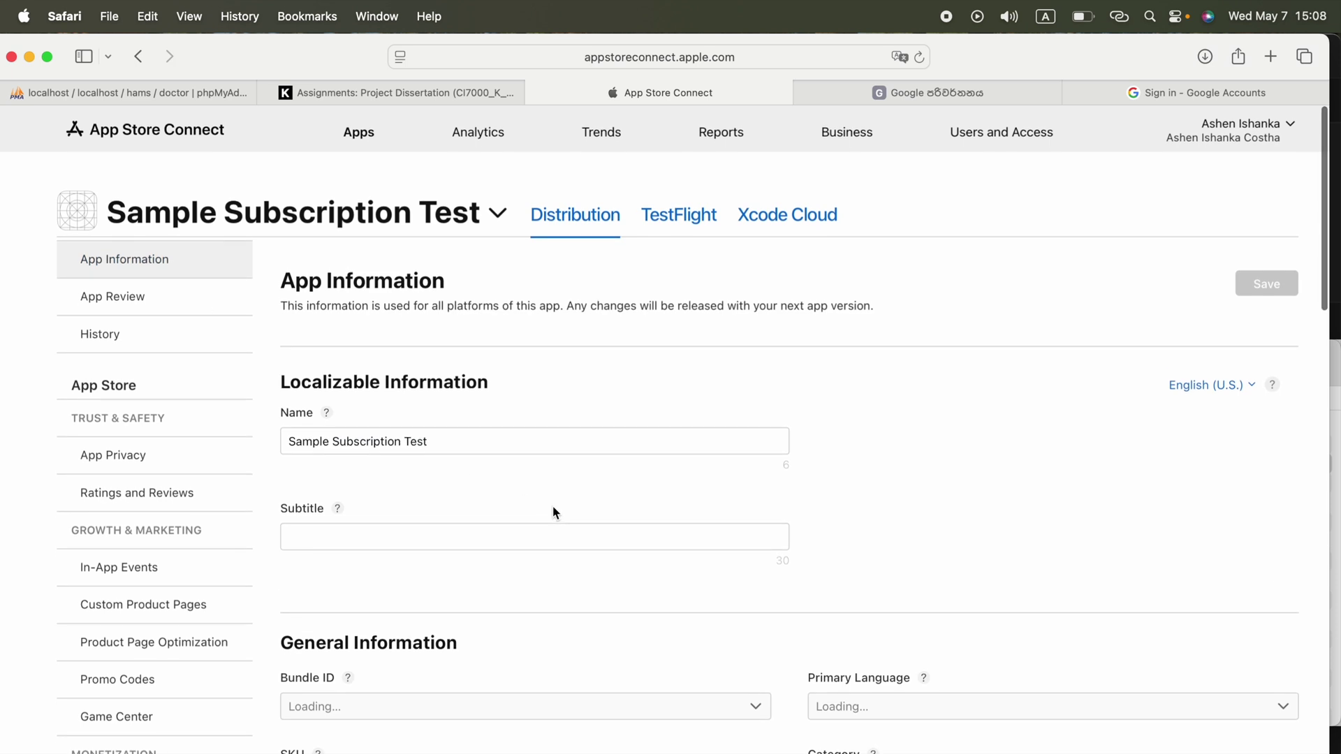
scroll(97, 604, "down", 4)
scroll(117, 623, "up", 4)
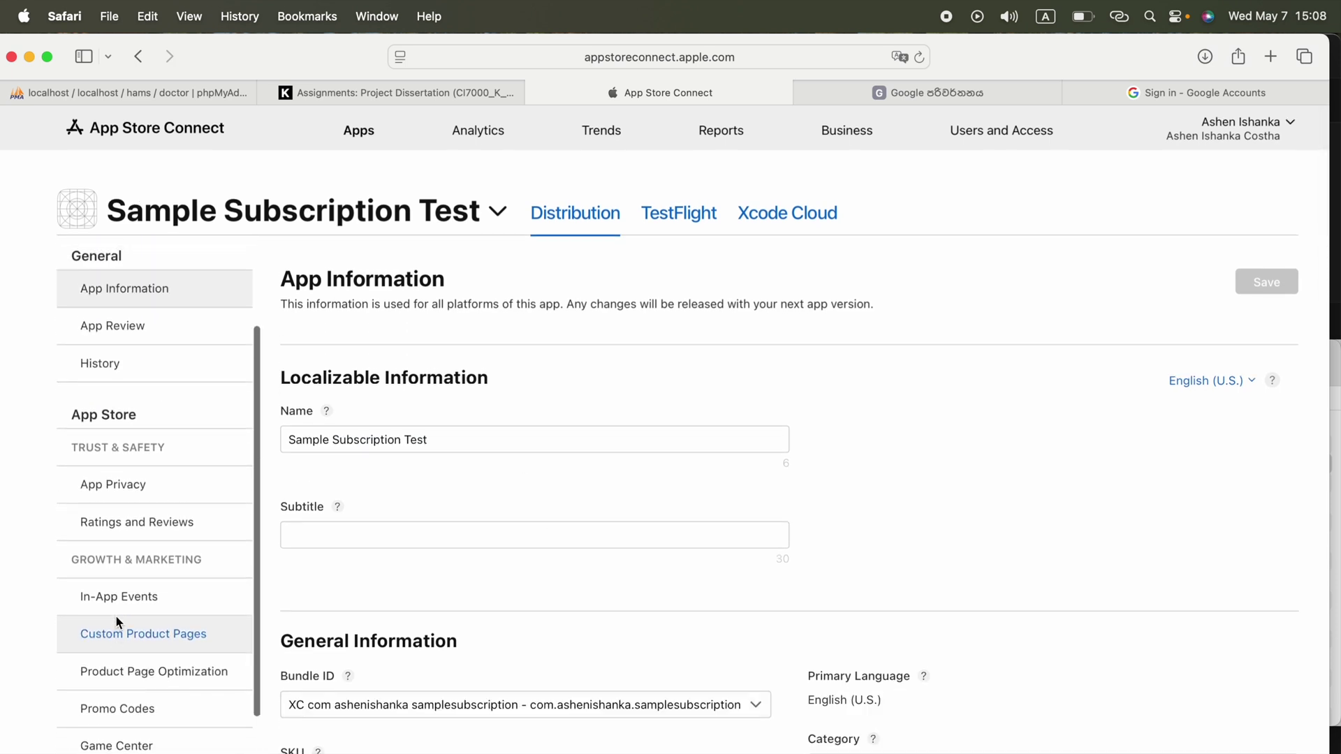
scroll(116, 623, "down", 4)
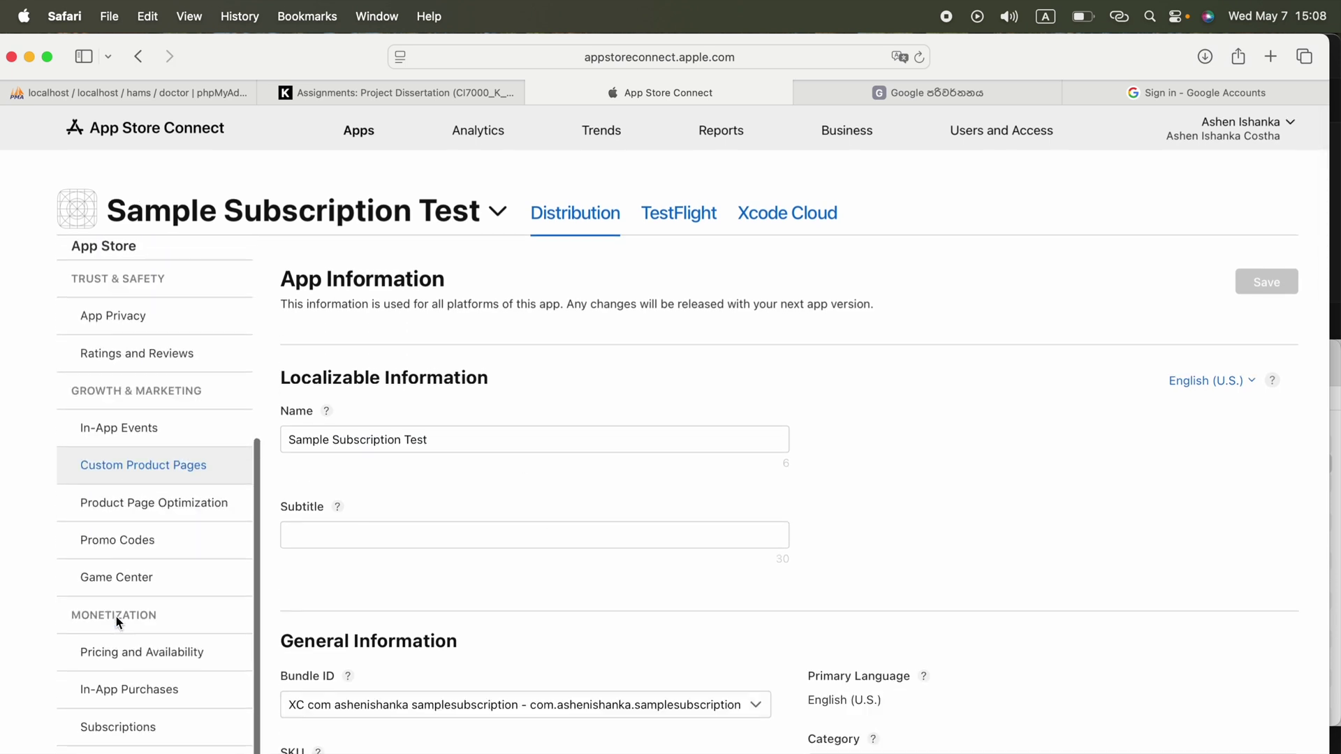
left_click(142, 739)
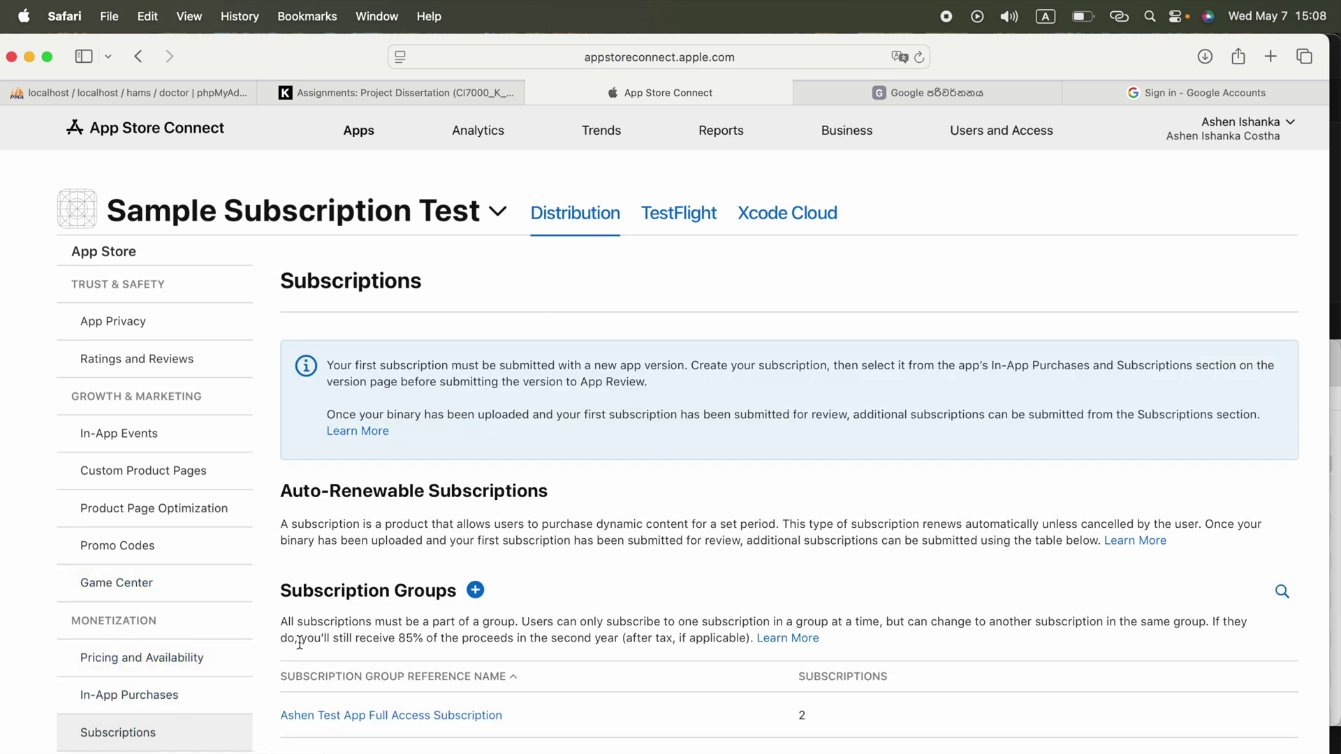
Review the full-access group listing Weekly and Yearly, then switch to Visual Studio Code
scroll(300, 643, "down", 3)
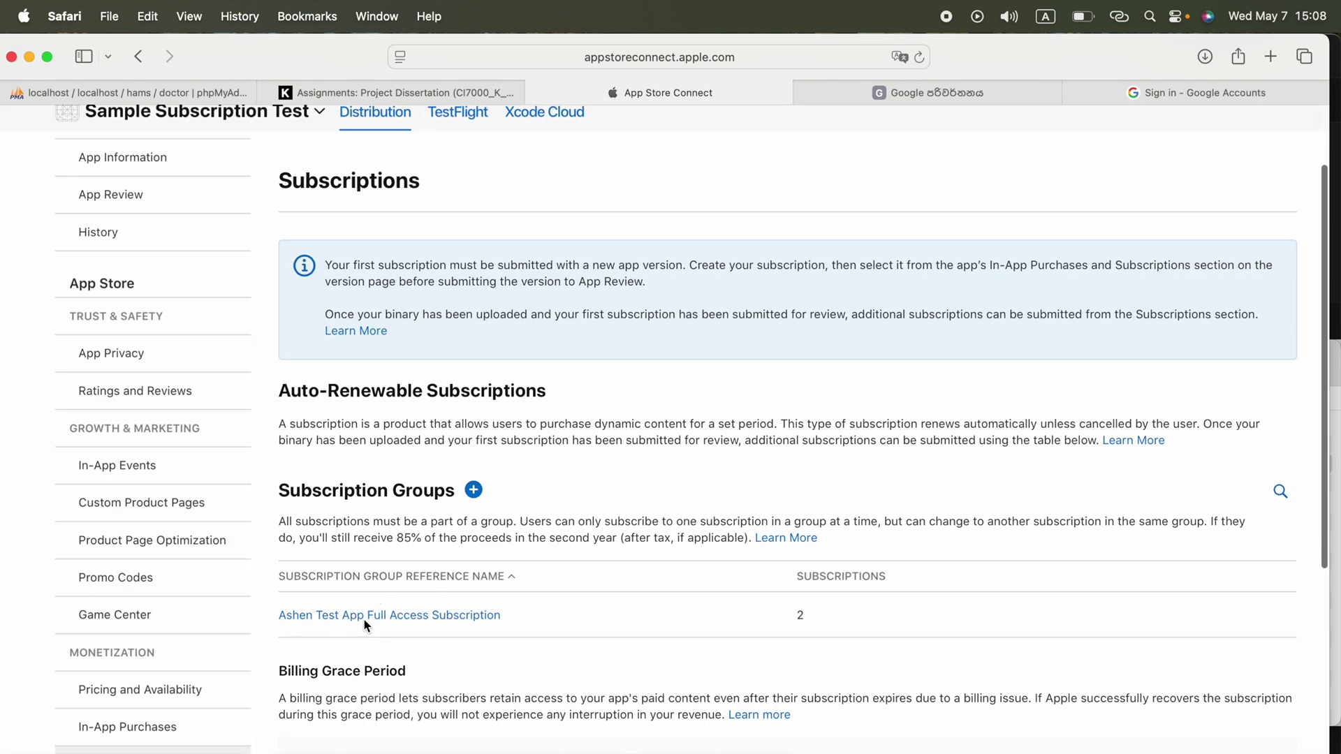
left_click(410, 615)
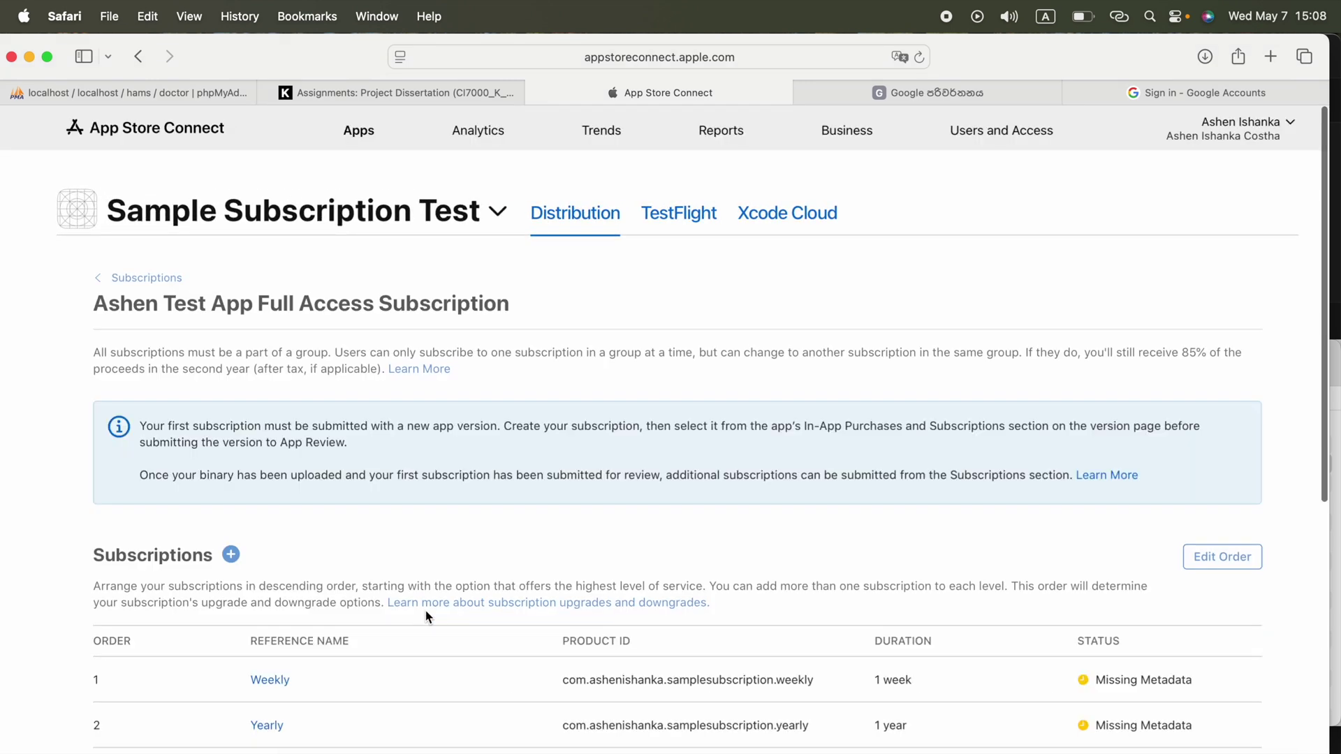
scroll(685, 610, "down", 2)
left_click_drag(854, 648, 83, 582)
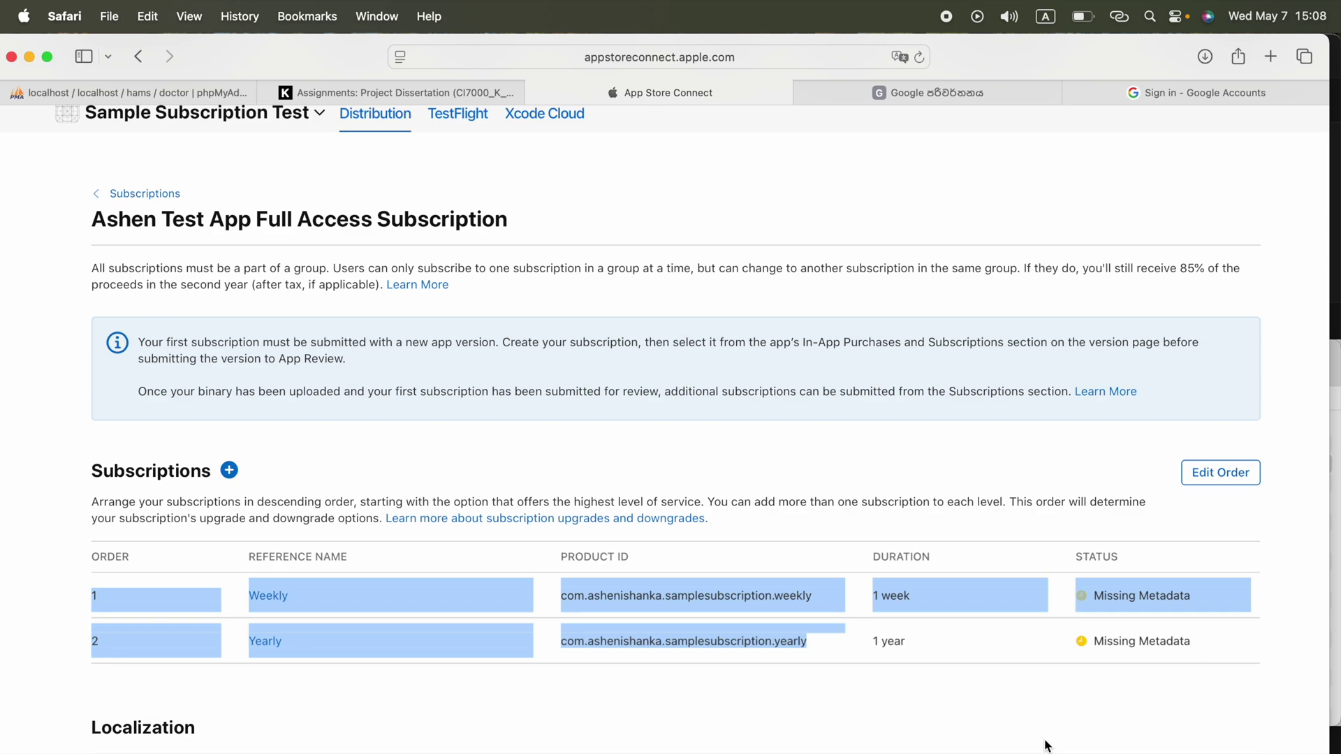
scroll(1022, 746, "down", 3)
scroll(1022, 745, "up", 4)
scroll(1023, 745, "down", 7)
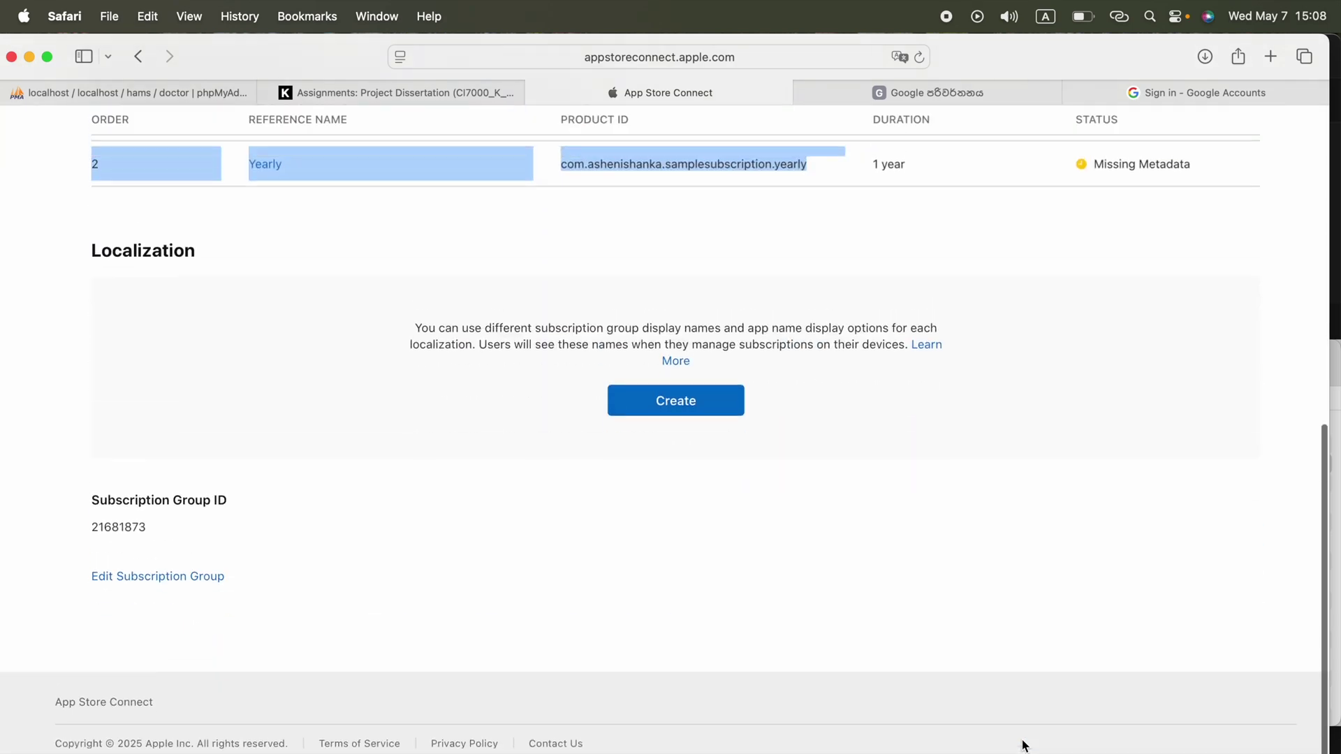
scroll(1022, 745, "up", 8)
key("super+Tab")
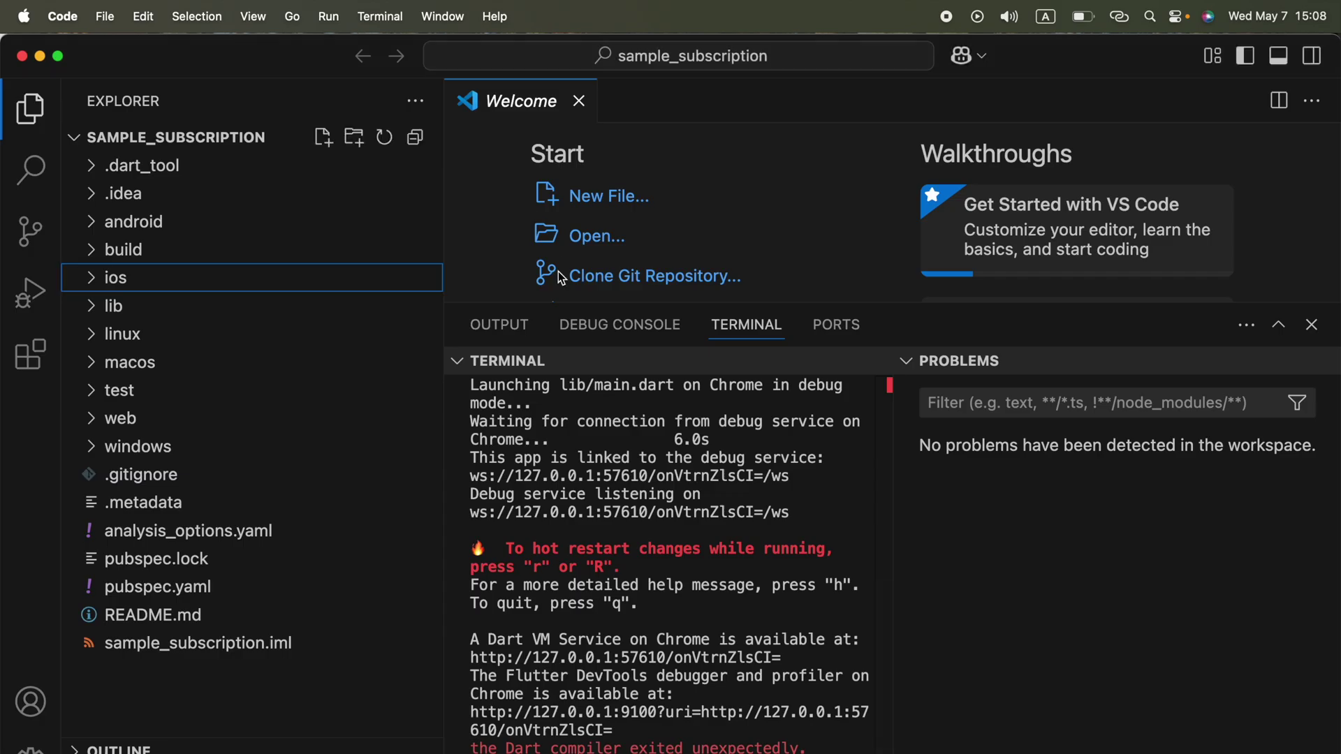
Expand the lib folder and open main.dart, shrinking the editor zoom slightly
left_click(87, 310)
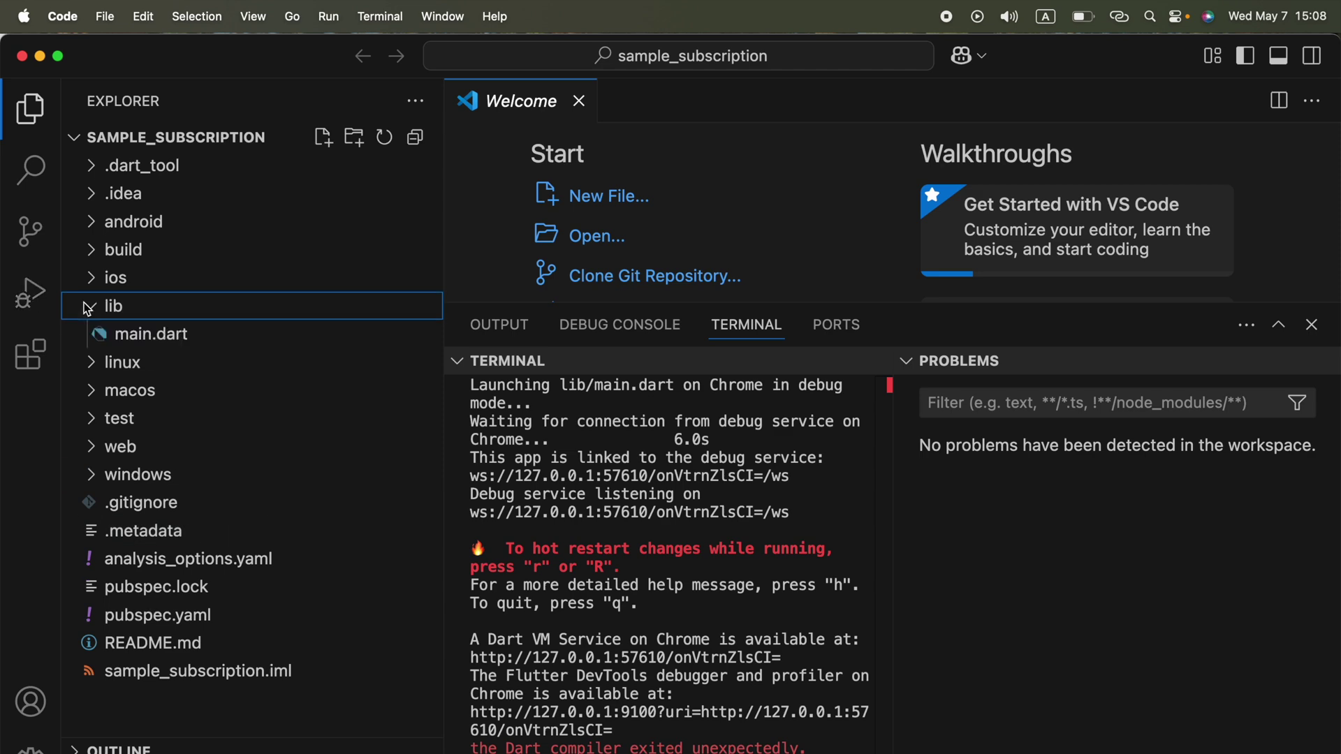
key("super+minus")
left_click(153, 283)
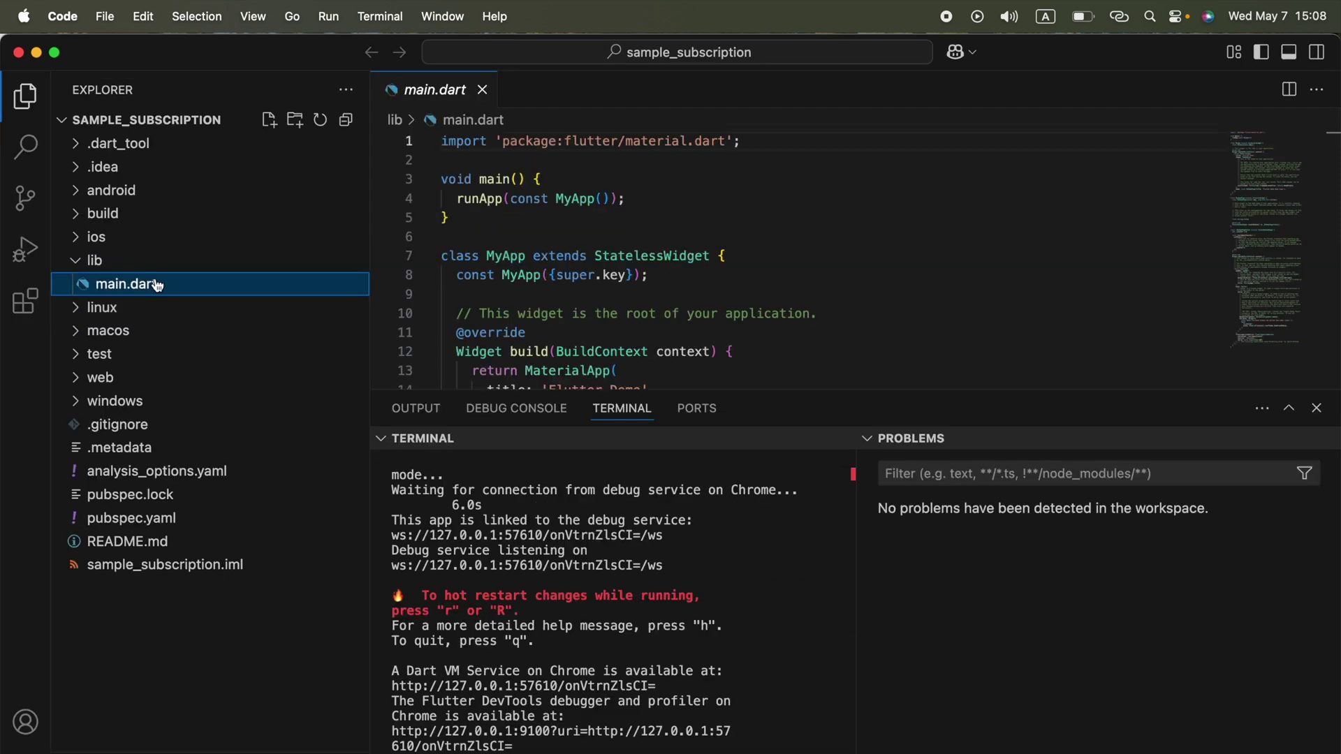
scroll(801, 271, "down", 1)
scroll(801, 271, "up", 1)
Delete the template code from line 10 to before the final brace, leaving MyApp empty
left_click(468, 314)
left_click_drag(468, 315, 902, 306)
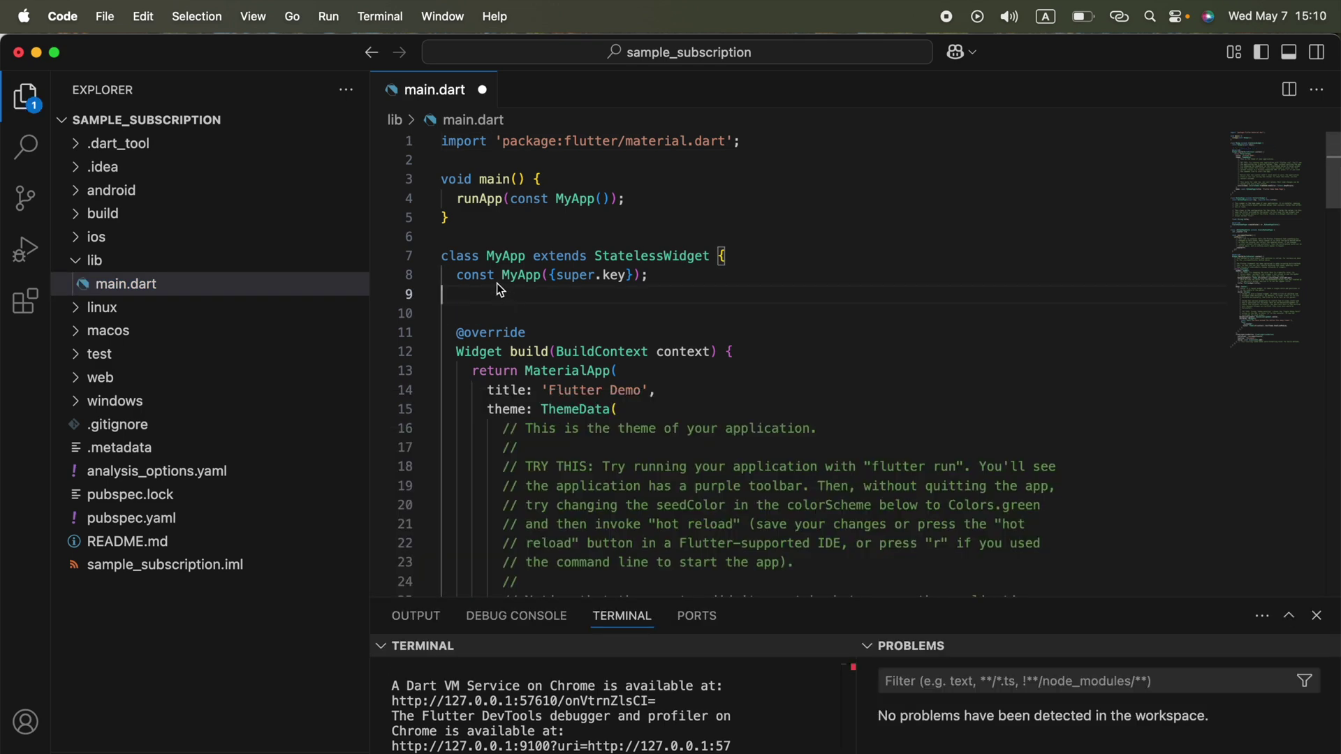
left_click_drag(467, 307, 734, 665)
scroll(558, 225, "up", 20)
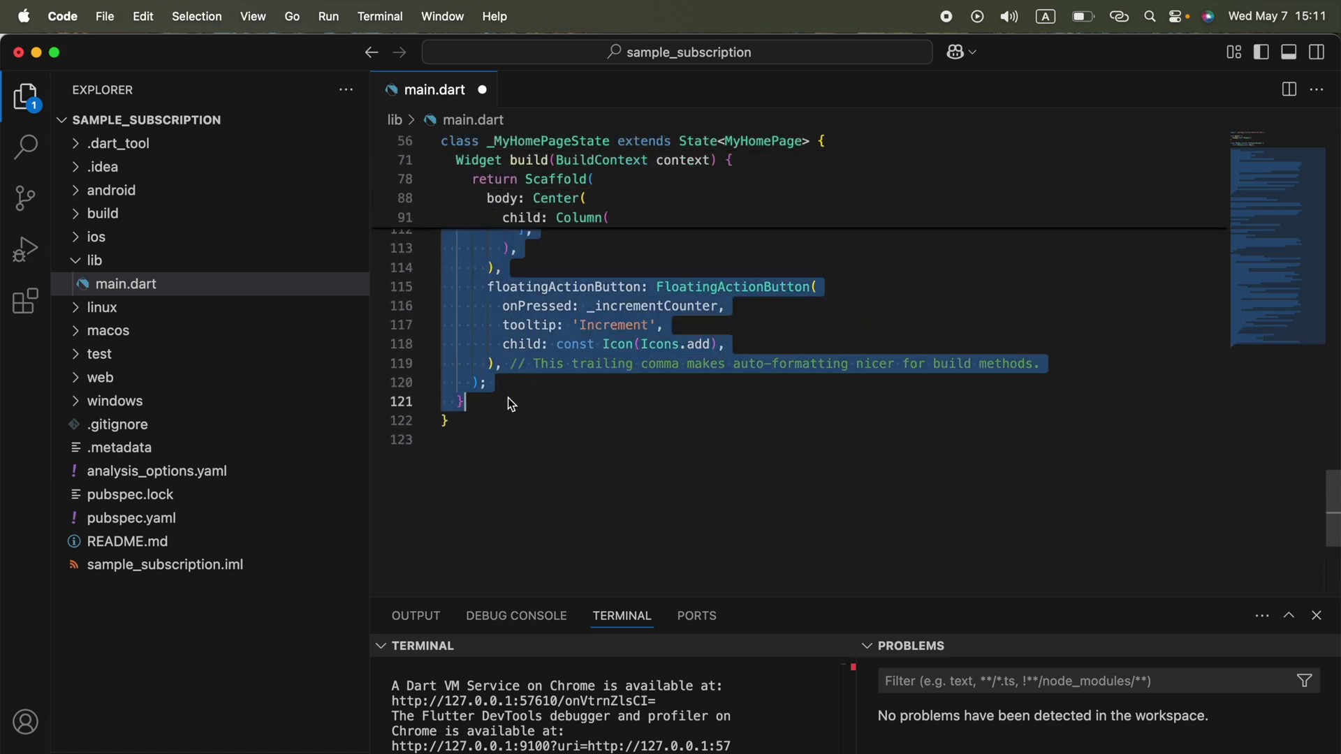
scroll(509, 404, "up", 15)
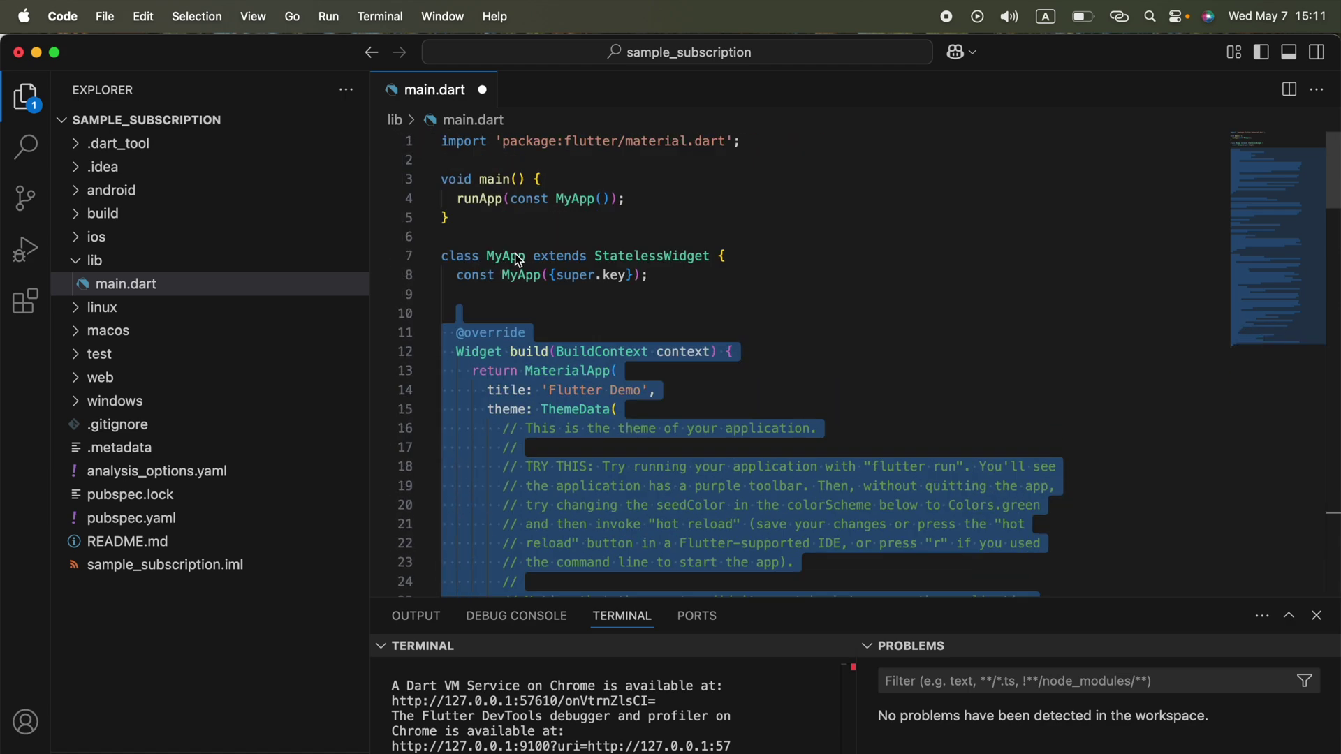
key("BackSpace")
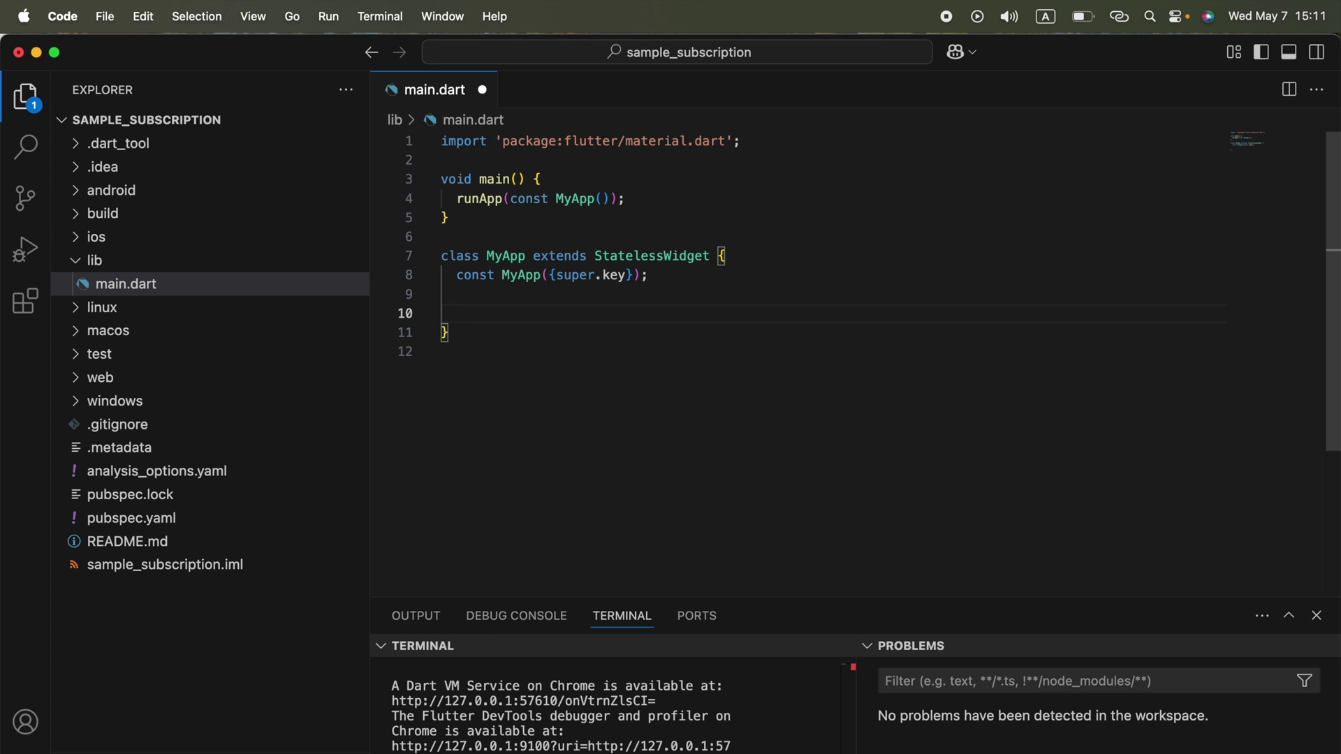